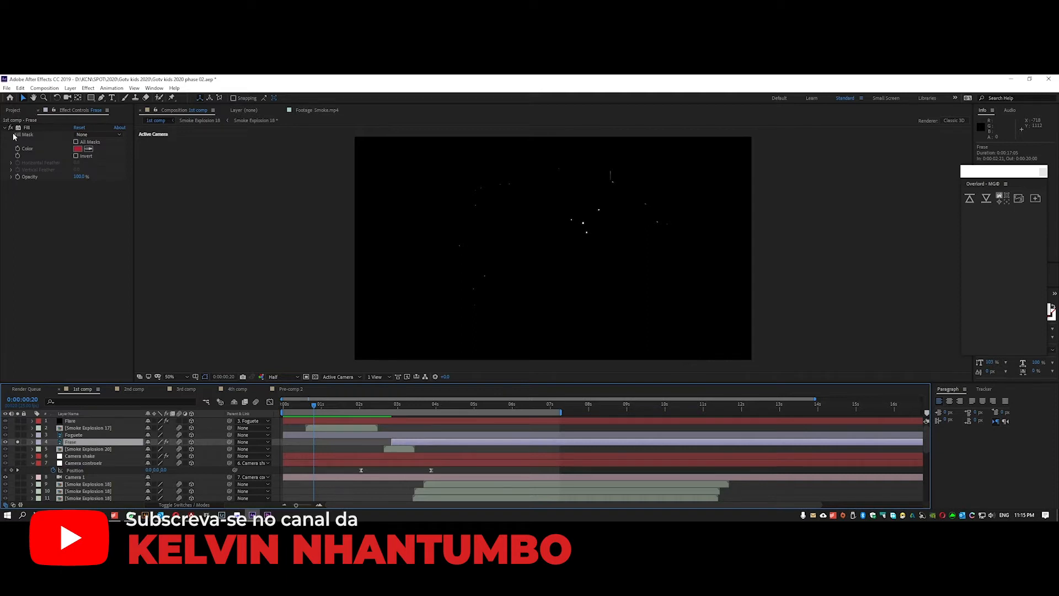
Step: Try a light grey ACACAC fill color on the Frase text layer, preview it in the frame, and undo the change
{"action": "left_click", "coordinate": [74, 149]}
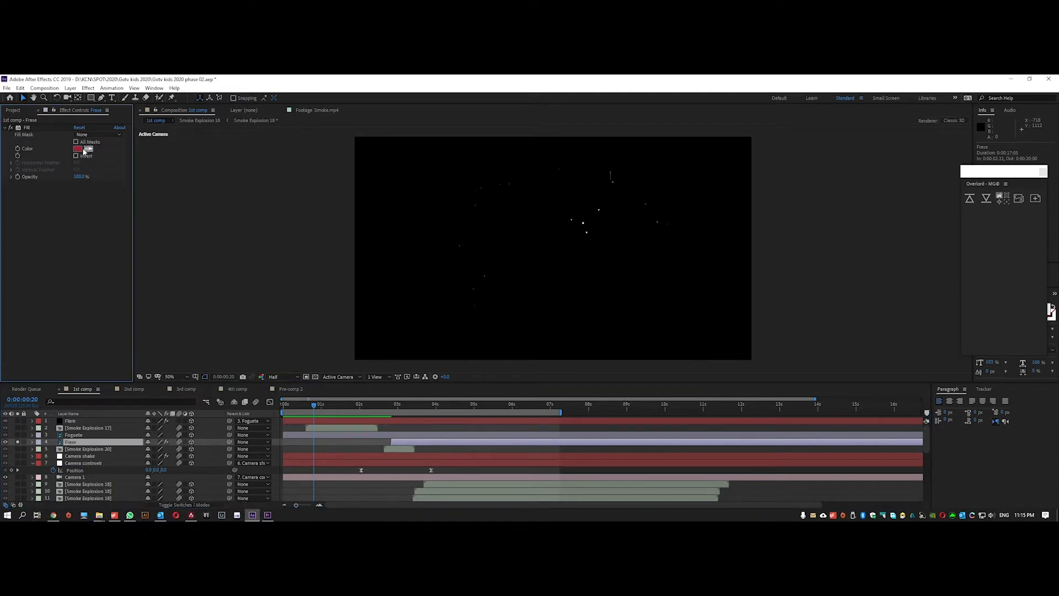
{"action": "left_click_drag", "start_coordinate": [126, 142], "coordinate": [127, 201]}
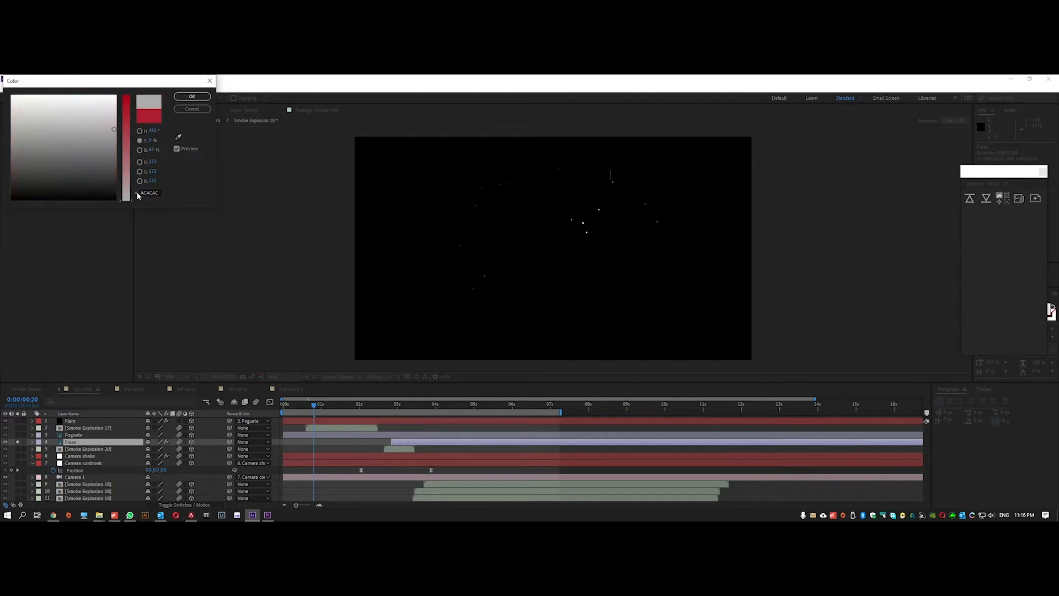
{"action": "left_click", "coordinate": [192, 96]}
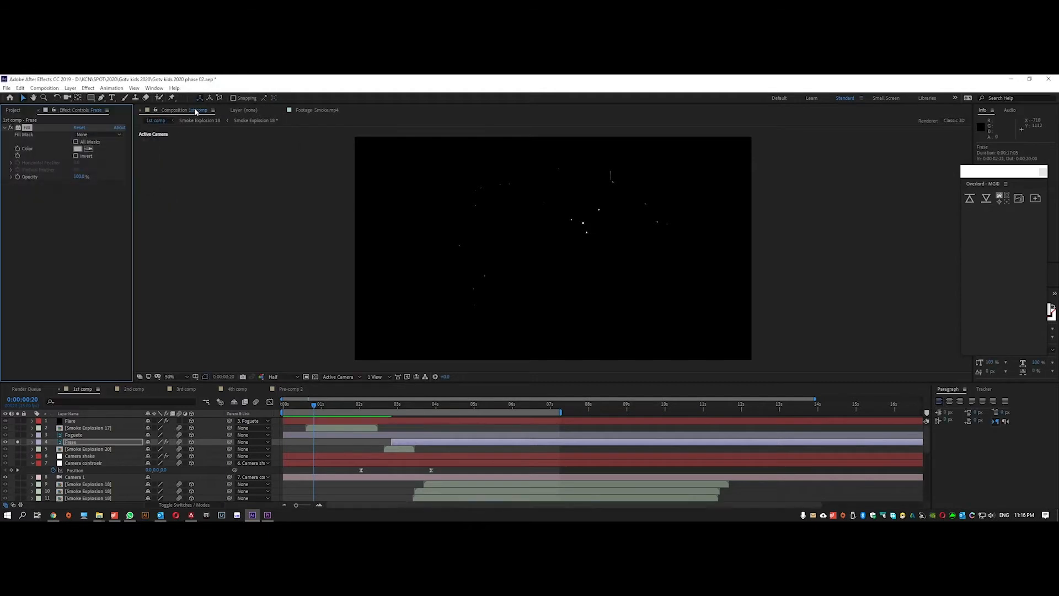
{"action": "left_click", "coordinate": [406, 404]}
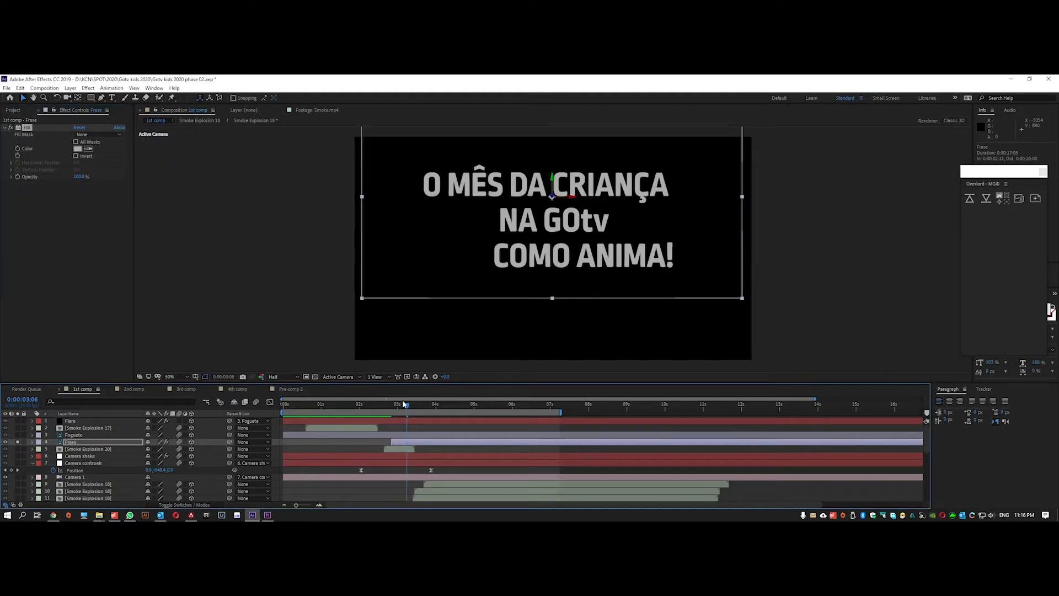
{"action": "key", "text": "ctrl+z"}
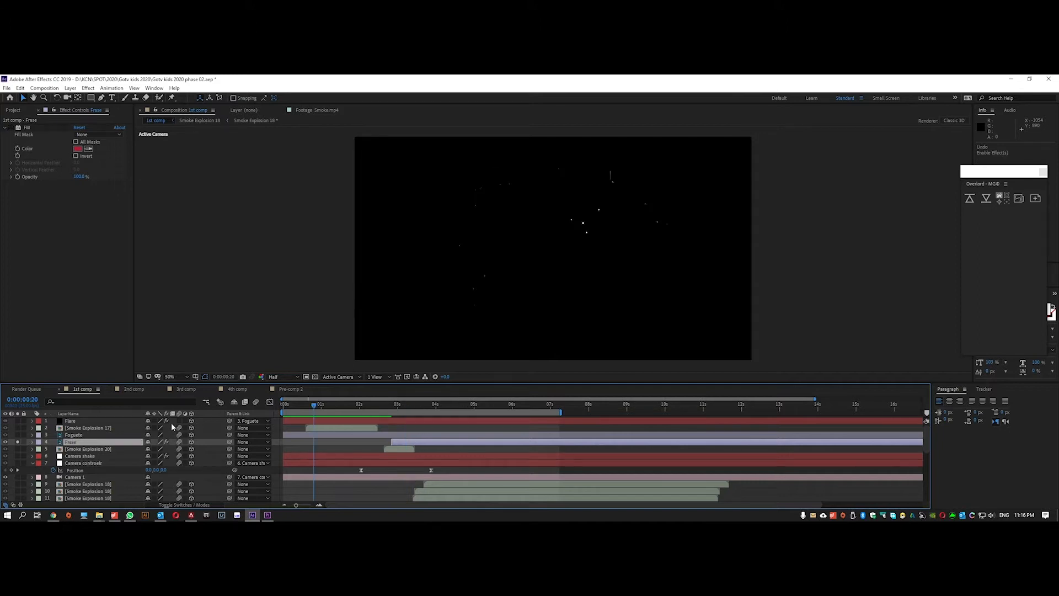
Step: Turn off solo for the Frase layer and briefly isolate the BG layer to inspect the background
{"action": "left_click", "coordinate": [17, 442]}
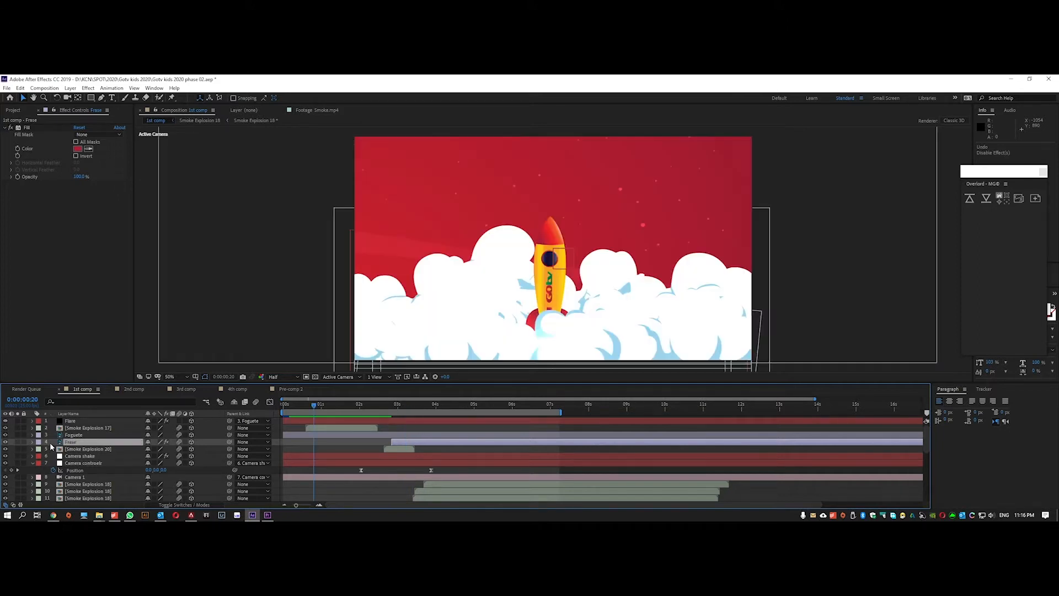
{"action": "scroll", "coordinate": [90, 435], "scroll_direction": "down", "scroll_amount": 5}
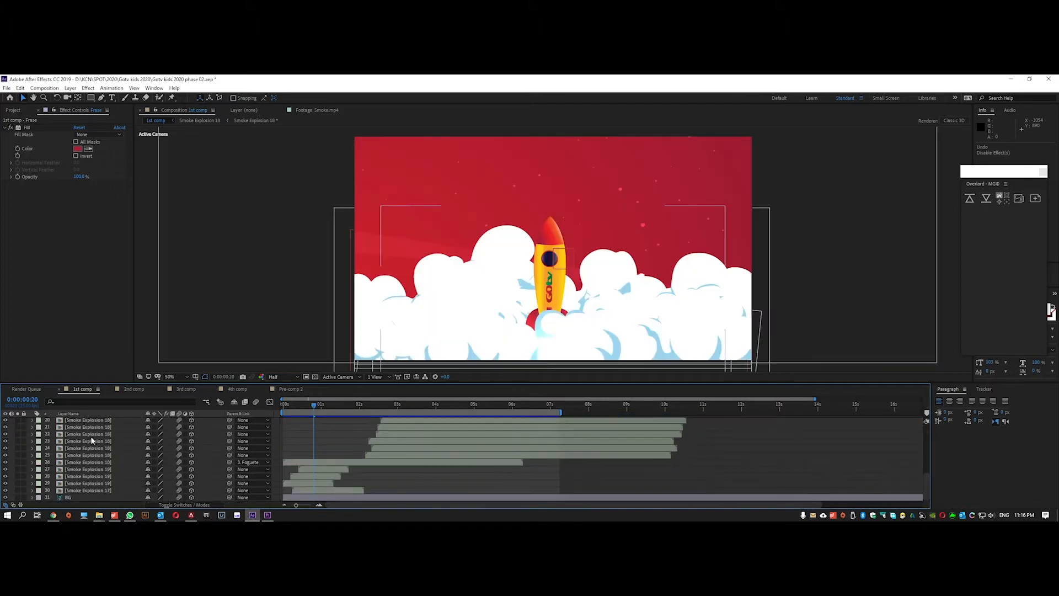
{"action": "left_click", "coordinate": [17, 496]}
{"action": "left_click", "coordinate": [18, 497]}
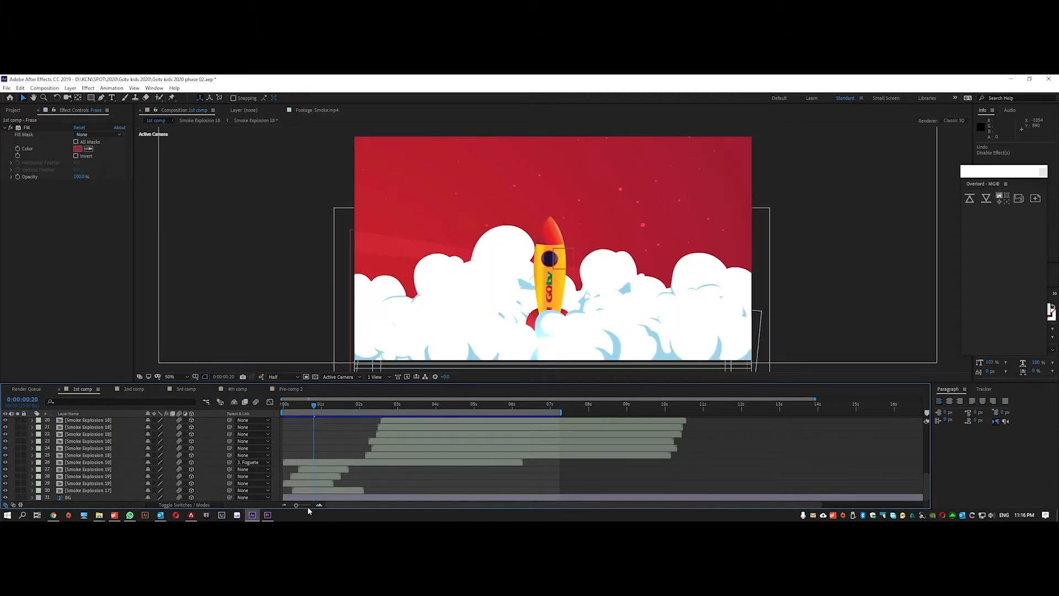
Step: Return to the start of the 1st comp timeline and collapse the camera control layer's Position property
{"action": "left_click_drag", "start_coordinate": [306, 402], "coordinate": [276, 414]}
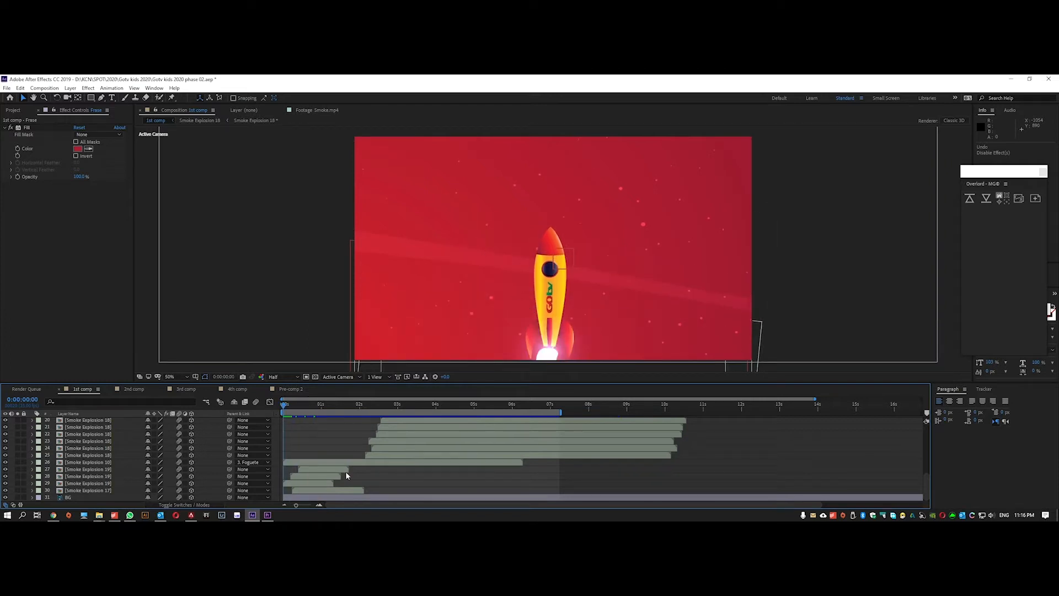
{"action": "scroll", "coordinate": [314, 469], "scroll_direction": "up", "scroll_amount": 8}
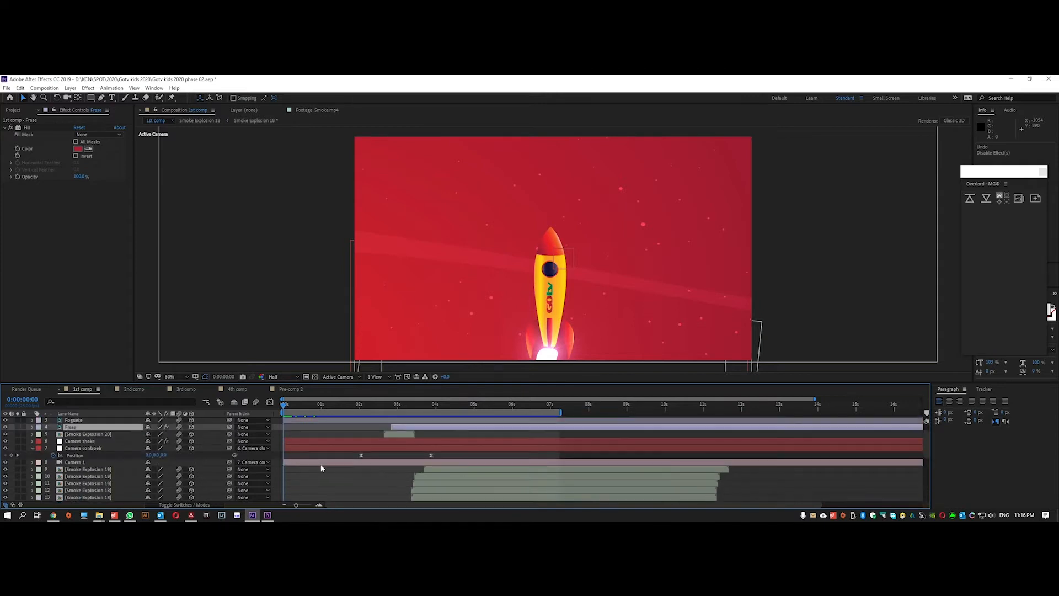
{"action": "left_click", "coordinate": [33, 464]}
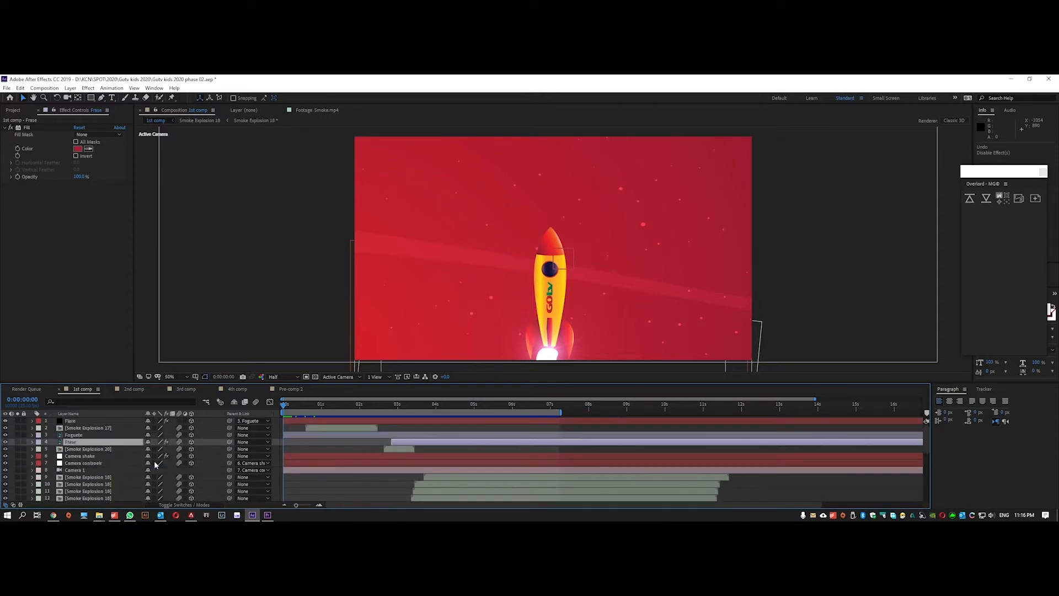
Step: Isolate the Smoke Explosion 10 layer parented to the Foguete layer at the start of the timeline
{"action": "scroll", "coordinate": [355, 468], "scroll_direction": "down", "scroll_amount": 8}
{"action": "left_click", "coordinate": [300, 463]}
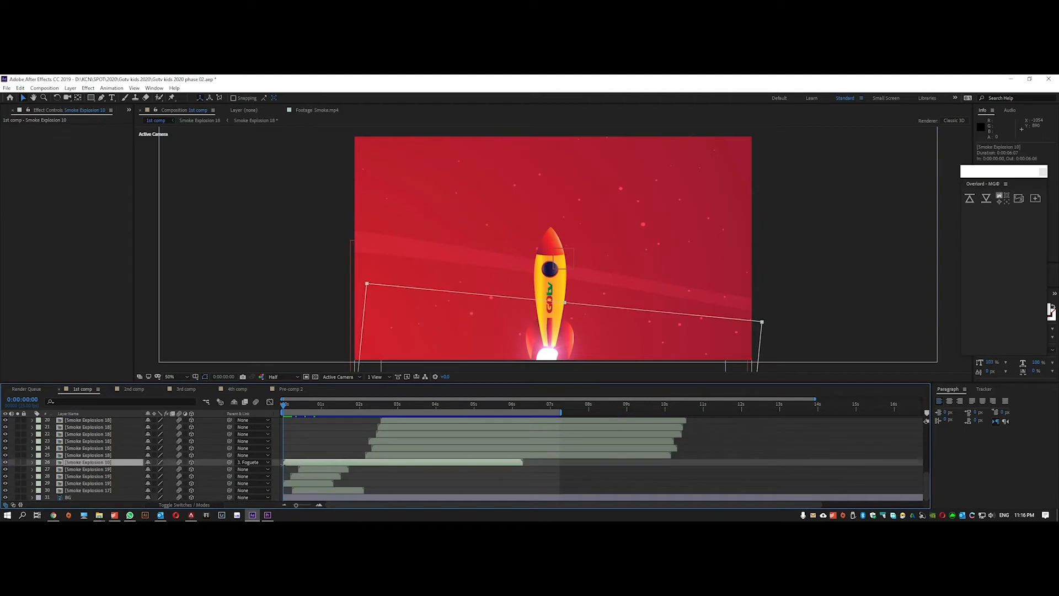
{"action": "mouse_move", "coordinate": [284, 408]}
{"action": "left_mouse_down"}
{"action": "mouse_move", "coordinate": [303, 410]}
{"action": "mouse_move", "coordinate": [280, 419]}
{"action": "left_mouse_up"}
{"action": "left_click", "coordinate": [18, 462]}
Step: Play the animation inside the Smoke Explosion 10 precomp, and scrub through the isolated smoke trail back in 1st comp
{"action": "double_click", "coordinate": [60, 465]}
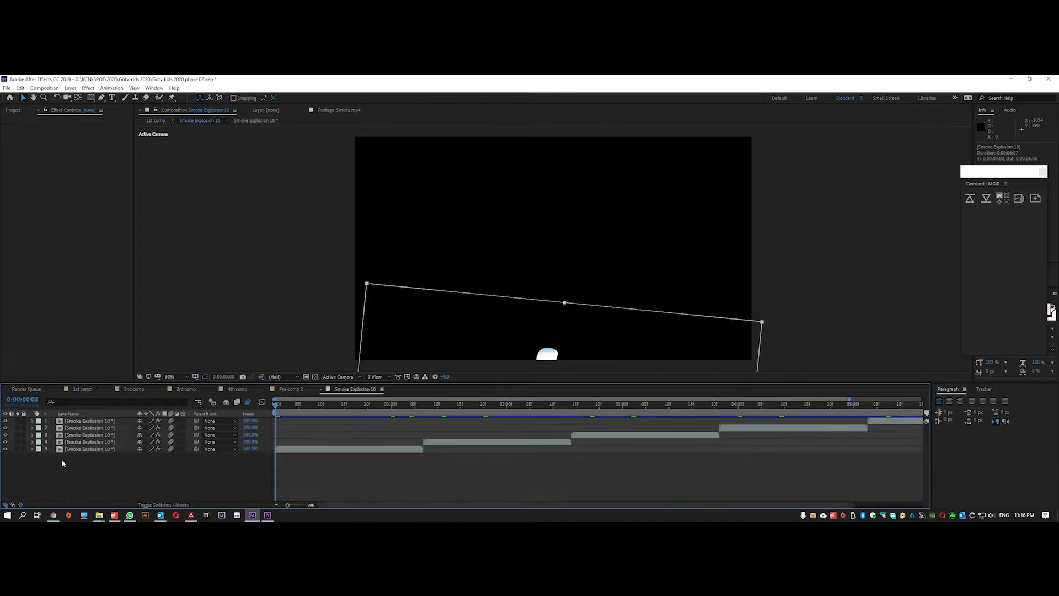
{"action": "key", "text": "space"}
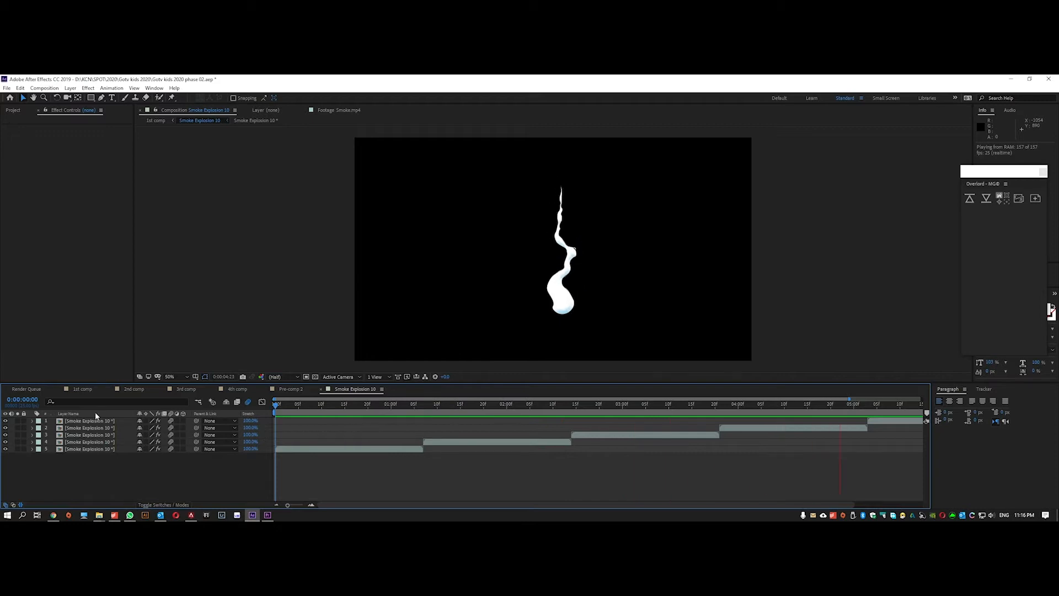
{"action": "left_click", "coordinate": [81, 389]}
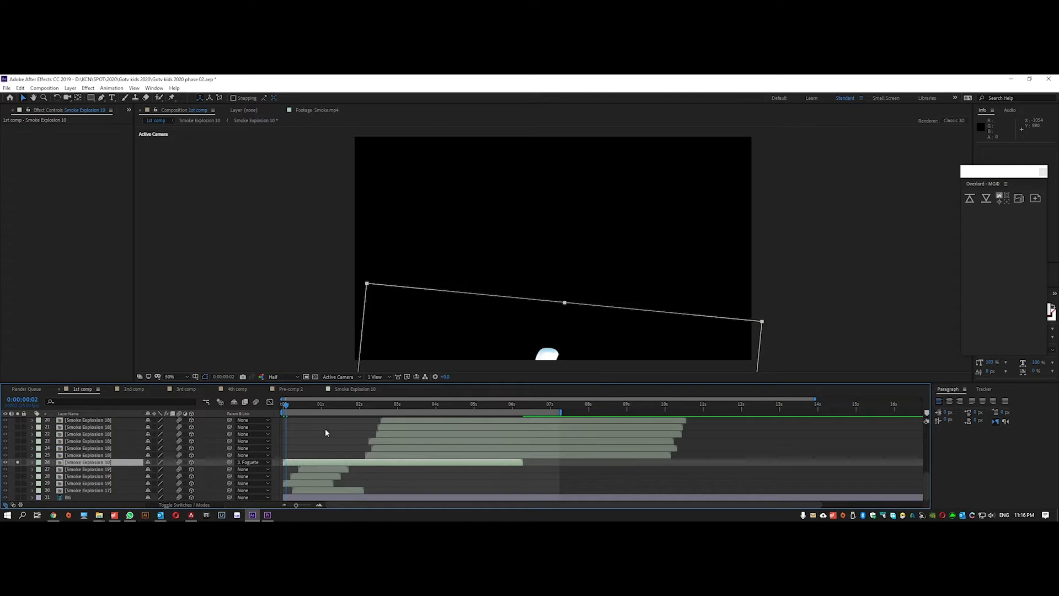
{"action": "left_click_drag", "start_coordinate": [287, 407], "coordinate": [388, 410]}
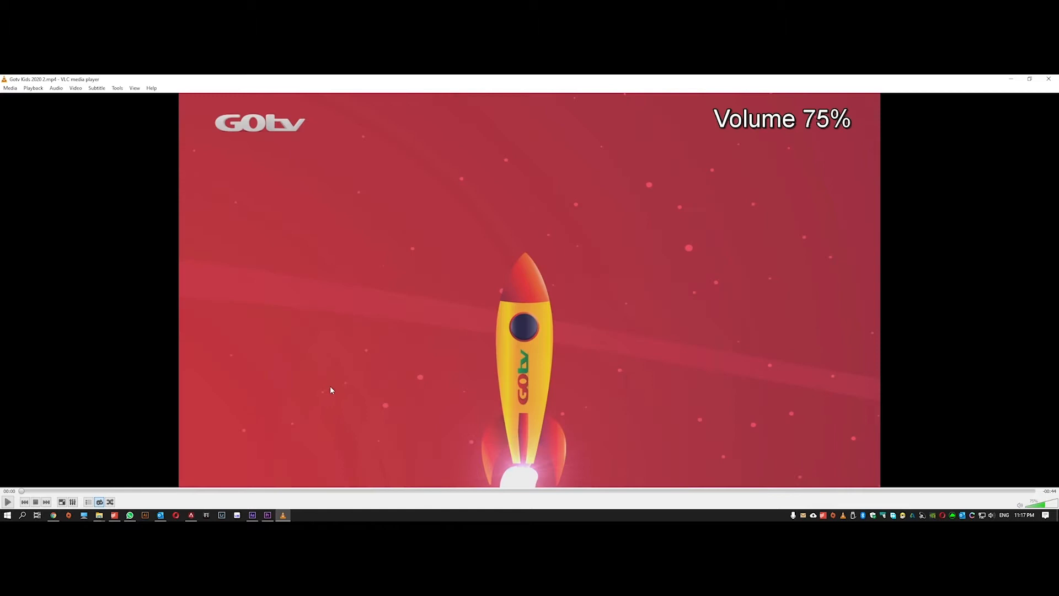
Step: Switch to VLC media player and play the rendered video Gotv Kids 2020 2.mp4
{"action": "key", "text": "space"}
{"action": "key", "text": "space"}
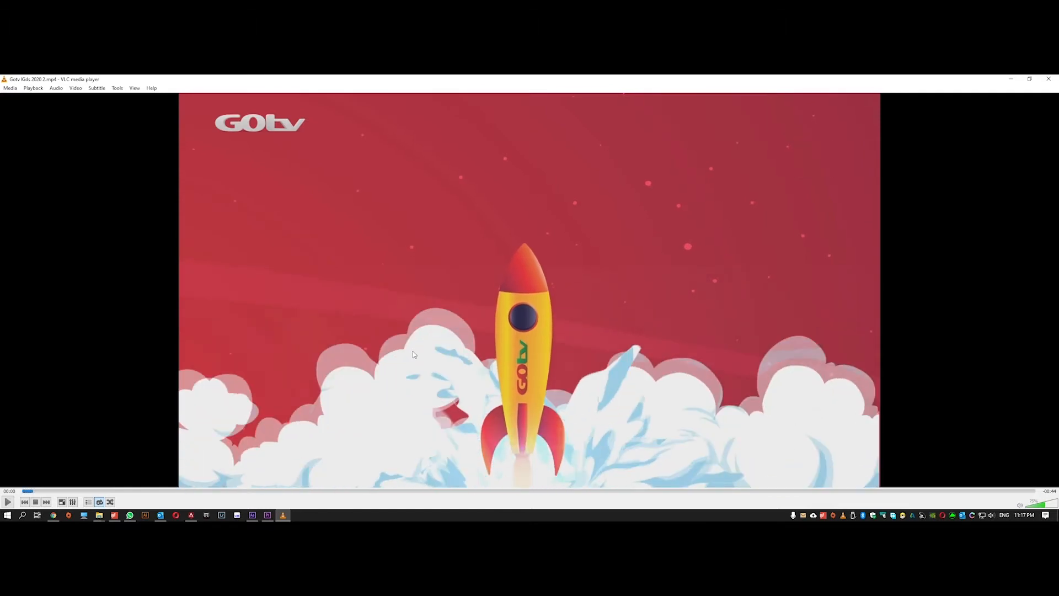
{"action": "key", "text": "space"}
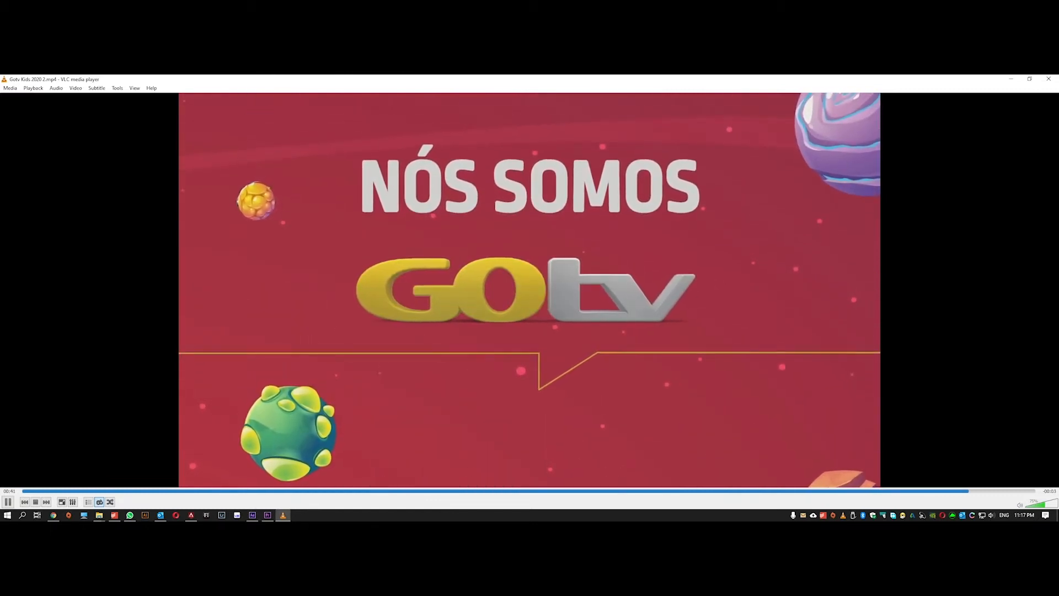
{"action": "key", "text": "space"}
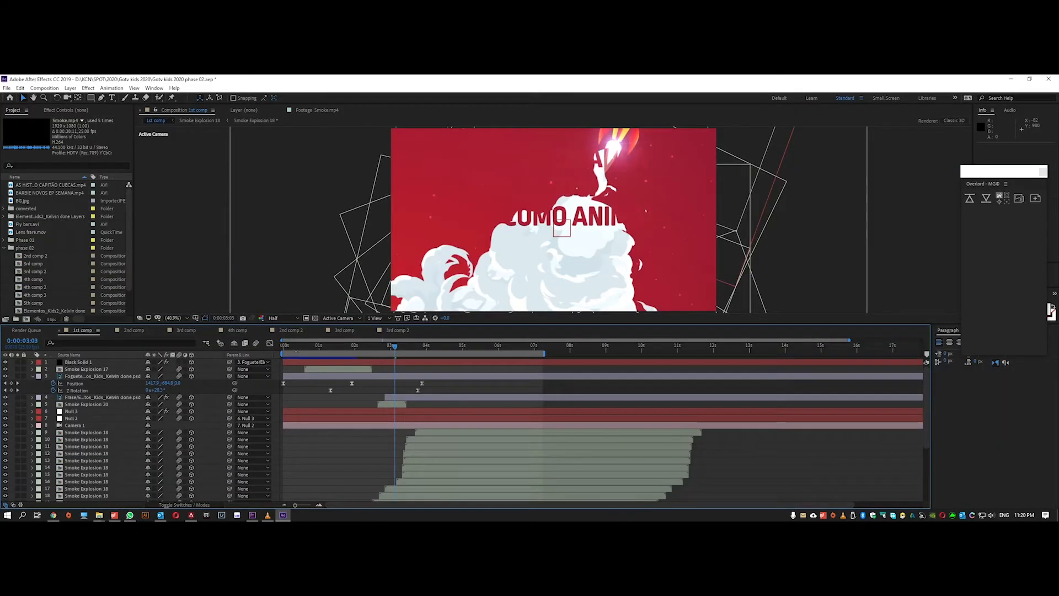
Step: Switch back to After Effects, preview the phrase reveal in 1st comp, and return to the timeline's start
{"action": "key", "text": "space"}
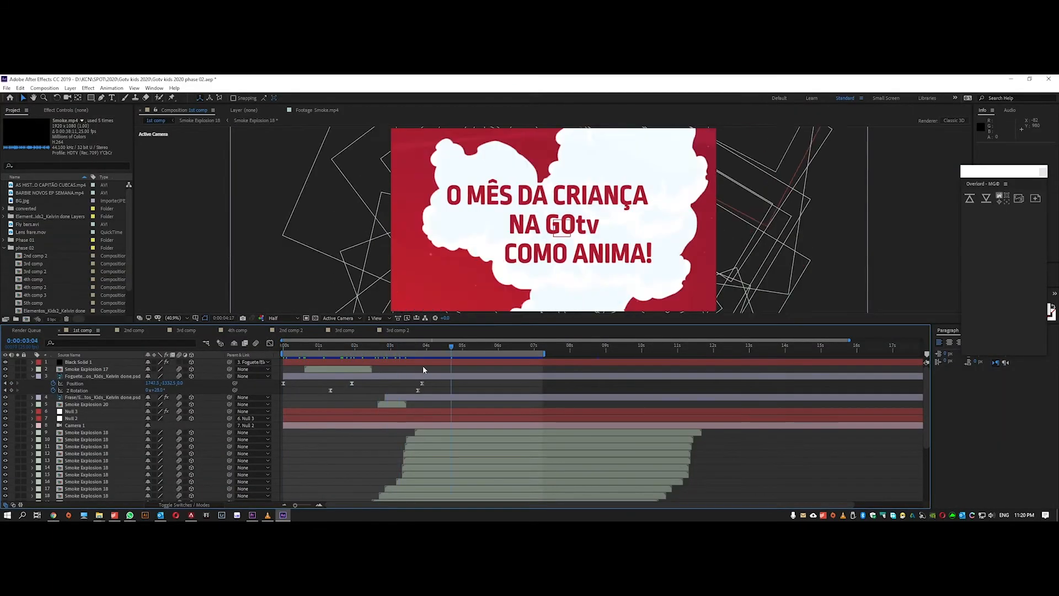
{"action": "key", "text": "space"}
{"action": "key", "text": "space"}
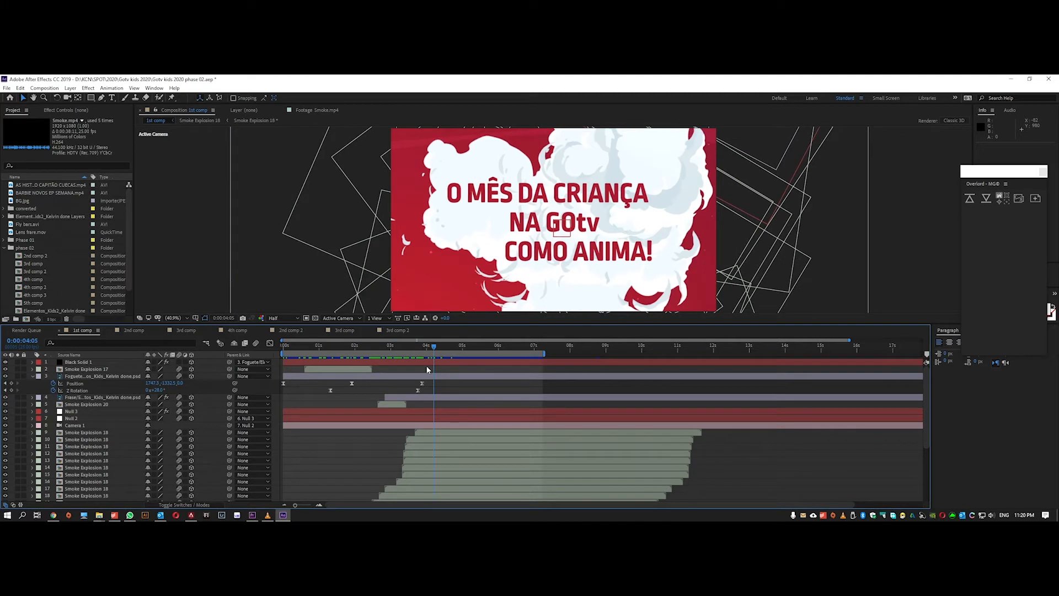
{"action": "key", "text": "Home"}
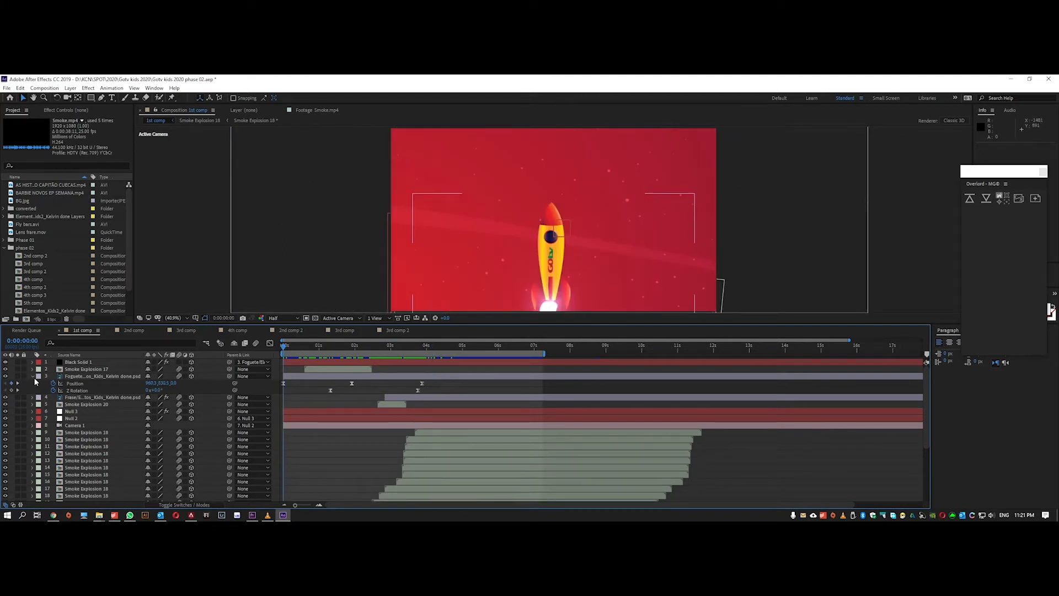
Step: Collapse the rocket layer's keyframed properties and look through the composition's layer stack
{"action": "left_click", "coordinate": [32, 376]}
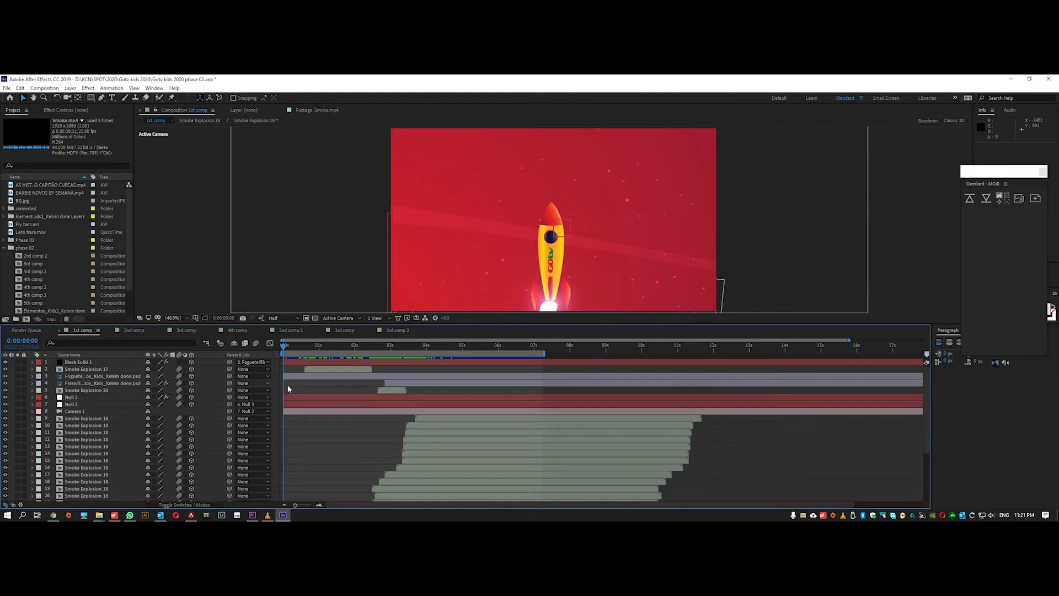
{"action": "scroll", "coordinate": [360, 428], "scroll_direction": "down", "scroll_amount": 4}
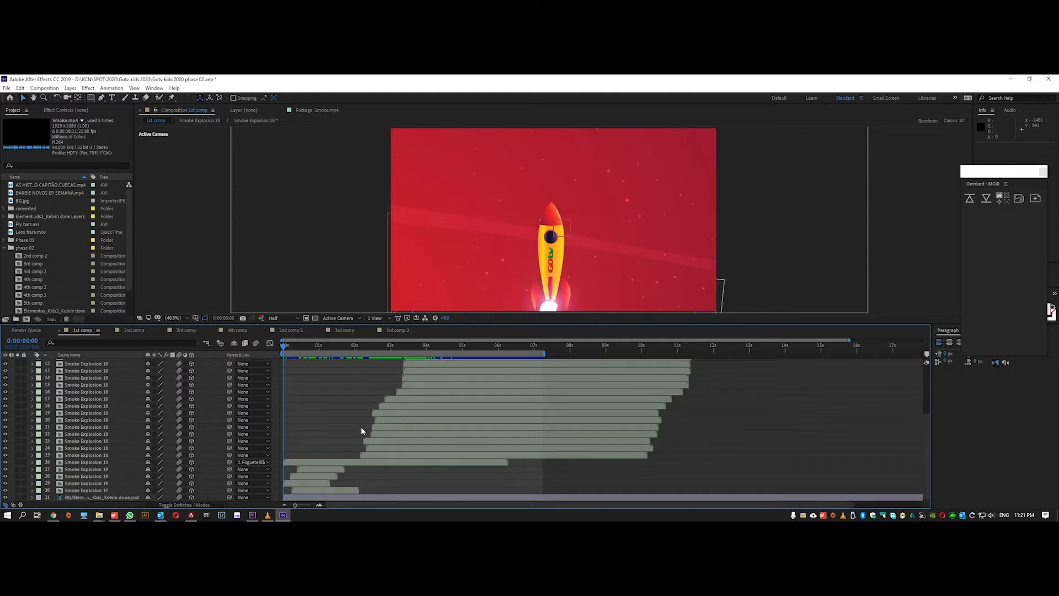
{"action": "scroll", "coordinate": [169, 393], "scroll_direction": "up", "scroll_amount": 4}
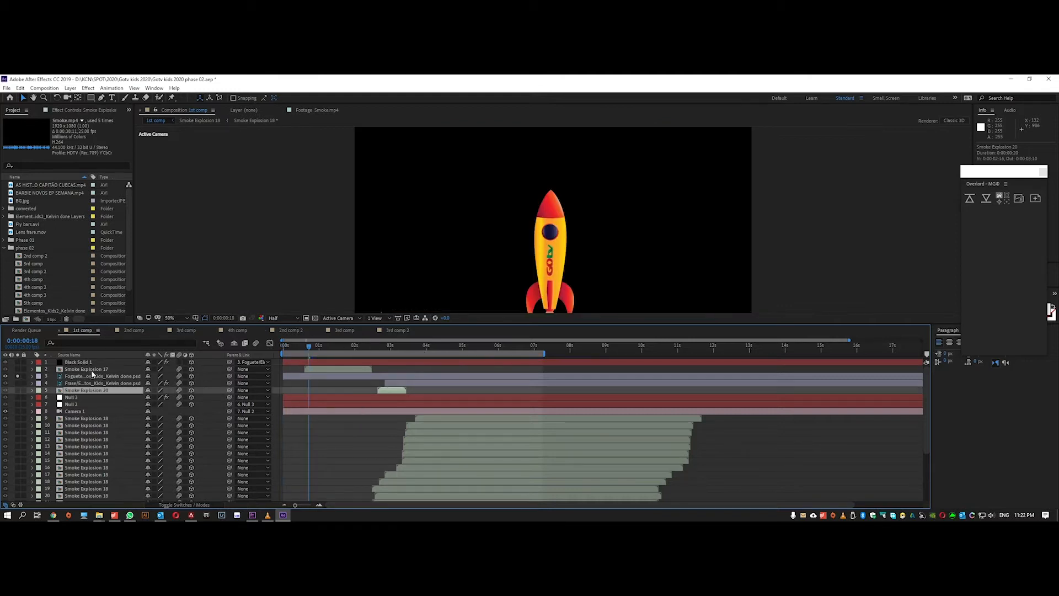
Step: Reveal the rocket layer's Position and Z Rotation keyframes and preview its isolated animation with the whole frame fitted in view
{"action": "left_click", "coordinate": [92, 375]}
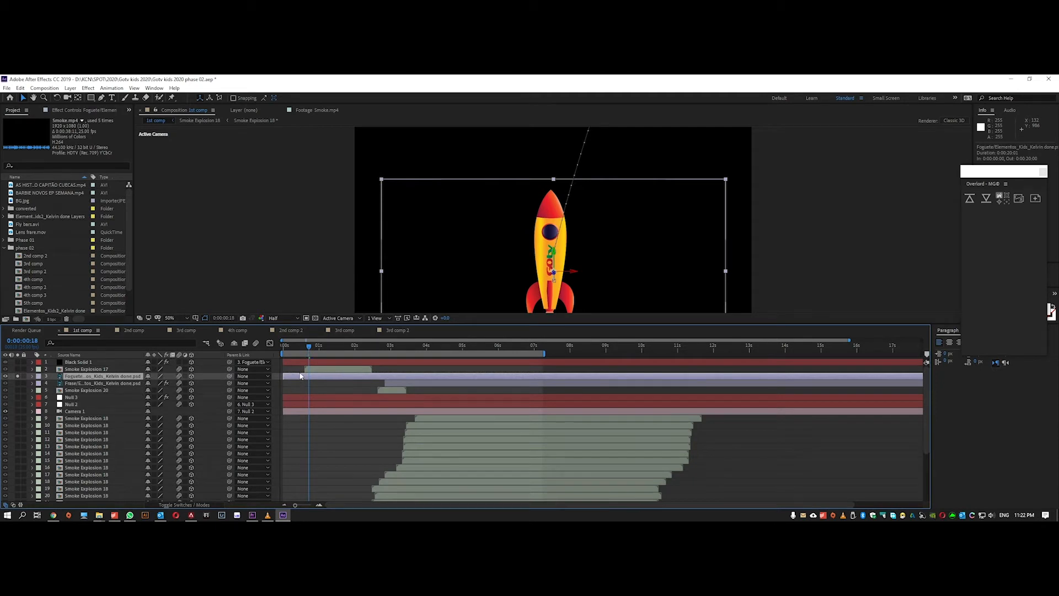
{"action": "key", "text": "u"}
{"action": "key", "text": "space"}
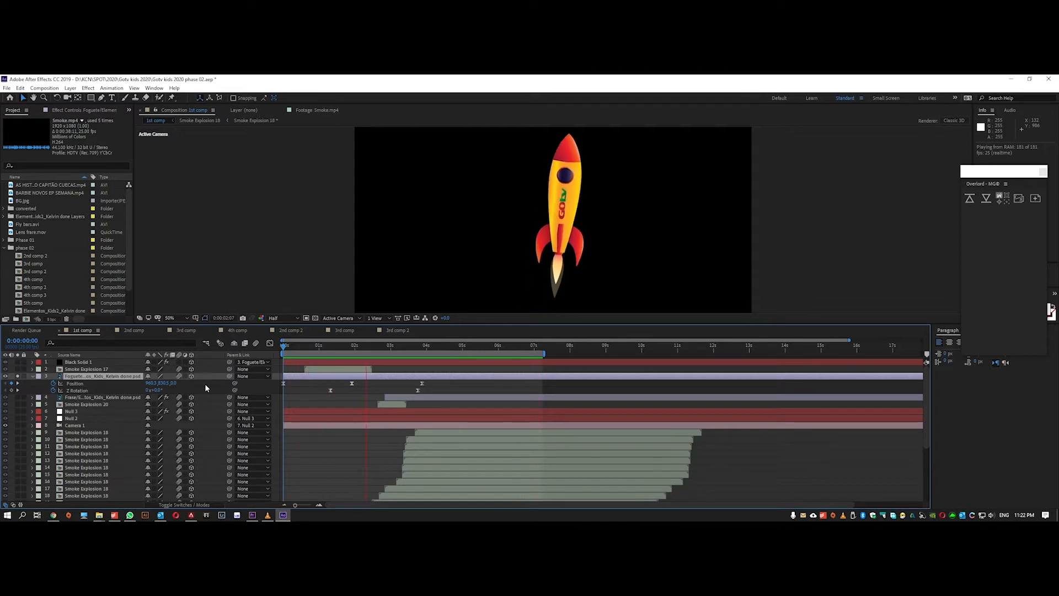
{"action": "key", "text": "space"}
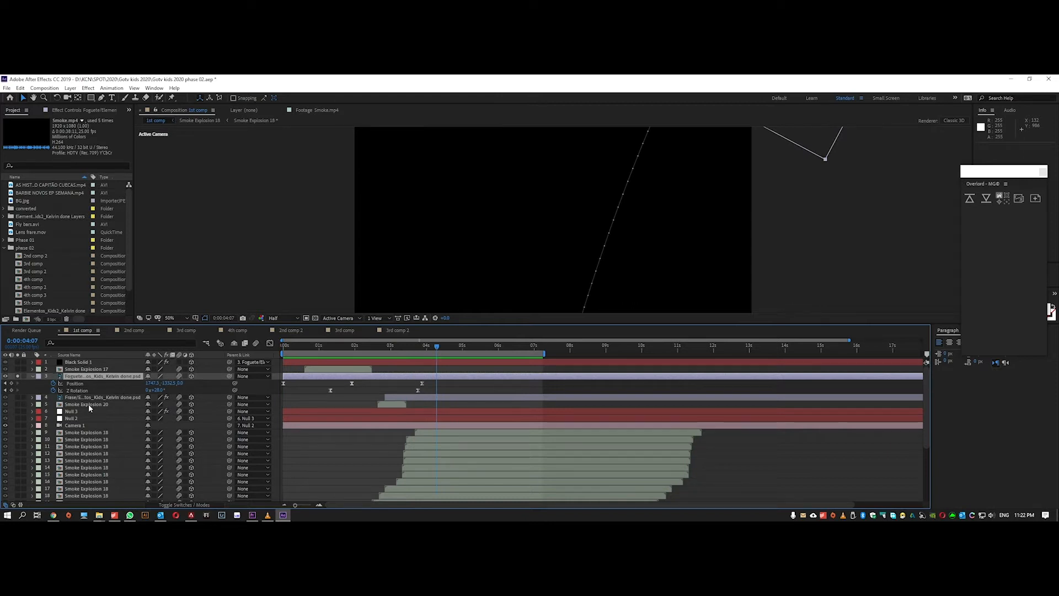
{"action": "key", "text": "space"}
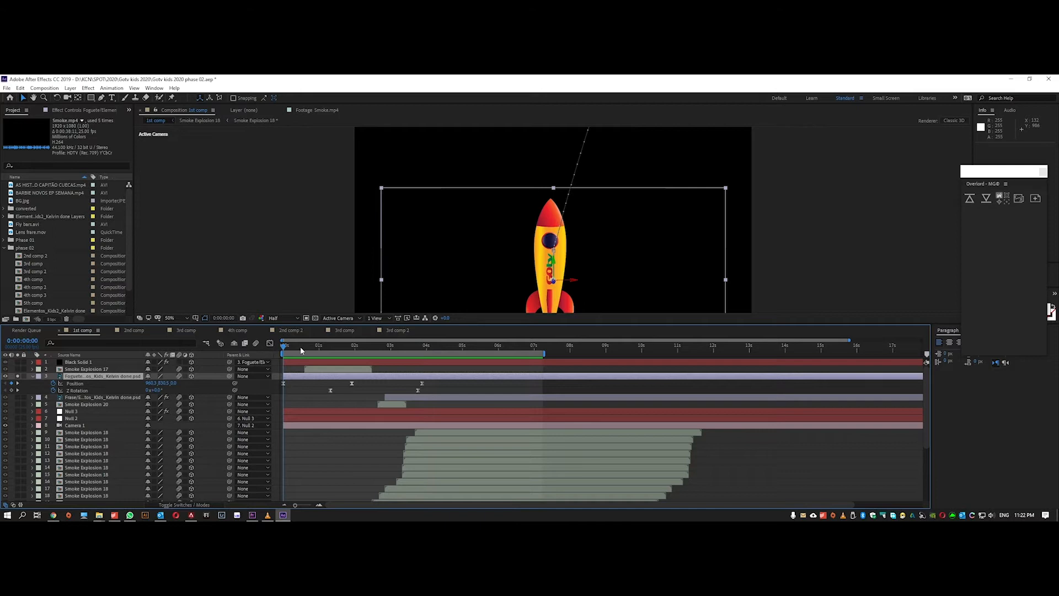
{"action": "left_click", "coordinate": [157, 319]}
{"action": "left_click", "coordinate": [182, 331]}
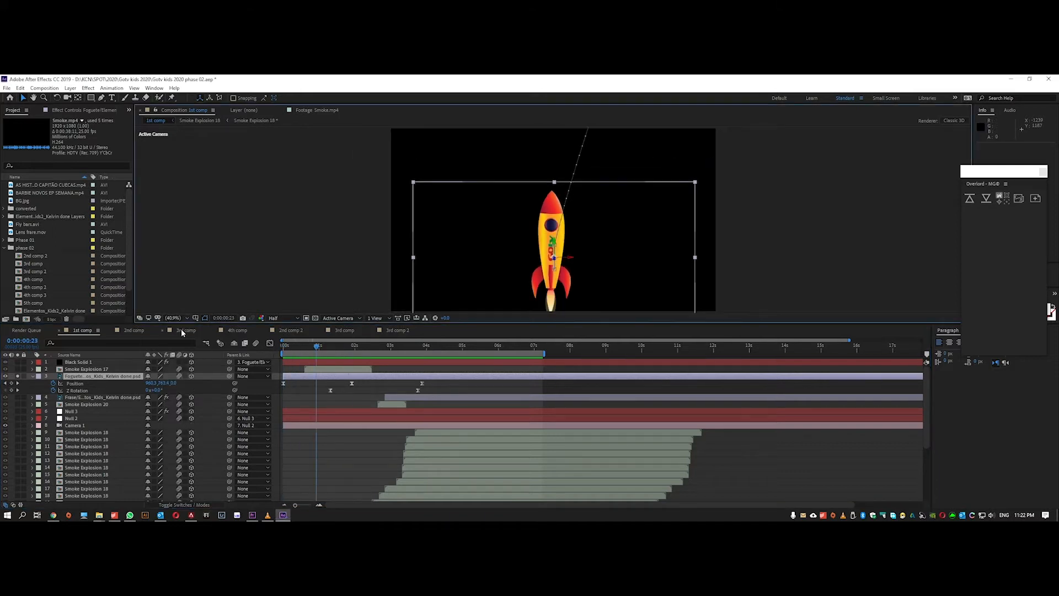
{"action": "left_click_drag", "start_coordinate": [306, 346], "coordinate": [304, 393]}
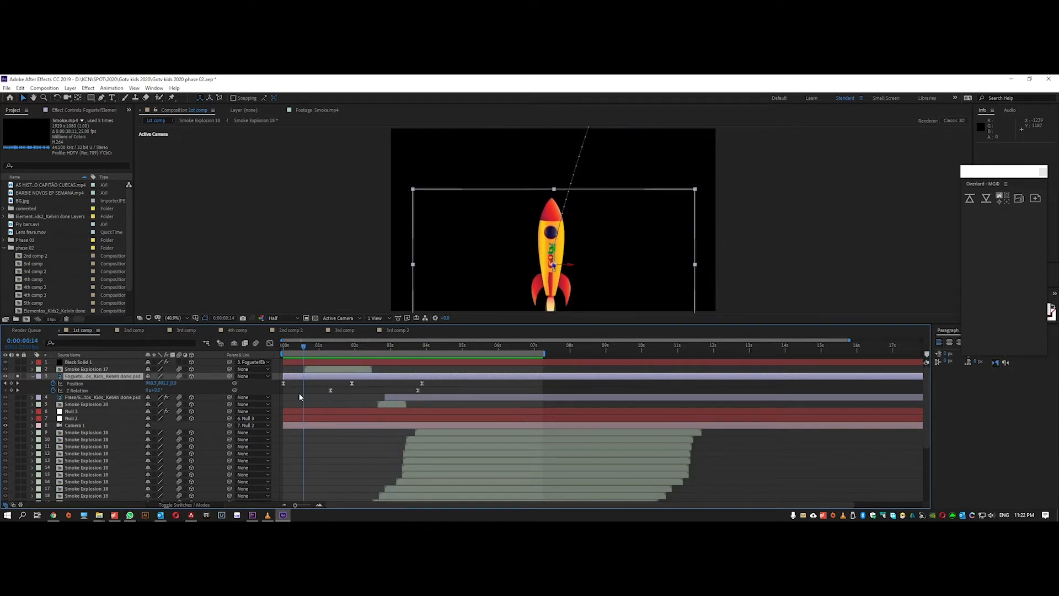
Step: Turn off solo for the rocket layer to show the full scene, and return to the timeline's start
{"action": "left_click", "coordinate": [17, 375]}
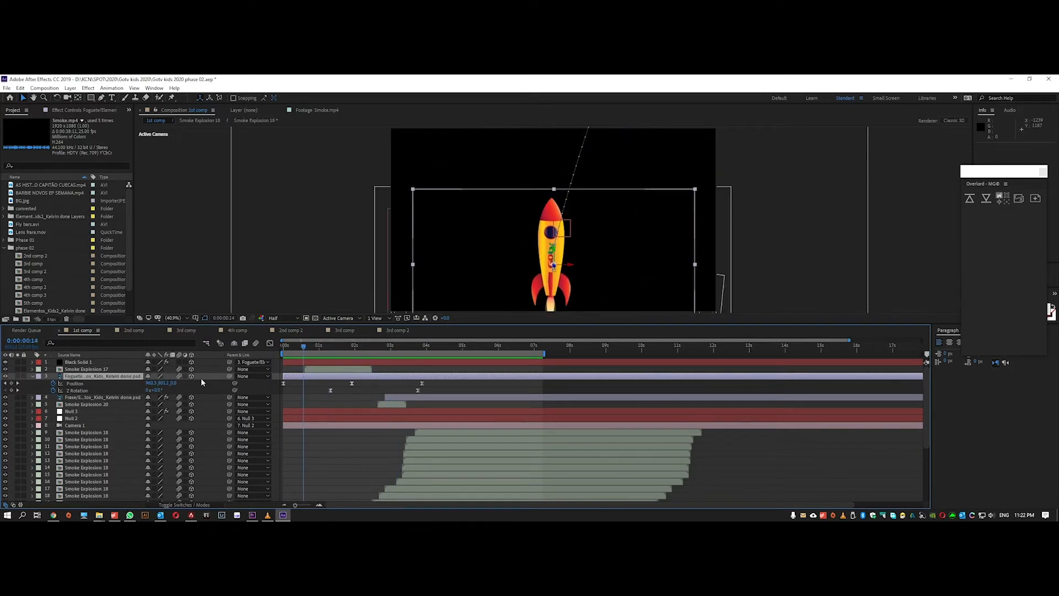
{"action": "scroll", "coordinate": [304, 419], "scroll_direction": "down", "scroll_amount": 5}
{"action": "scroll", "coordinate": [316, 384], "scroll_direction": "up", "scroll_amount": 4}
{"action": "left_click_drag", "start_coordinate": [303, 348], "coordinate": [268, 354]}
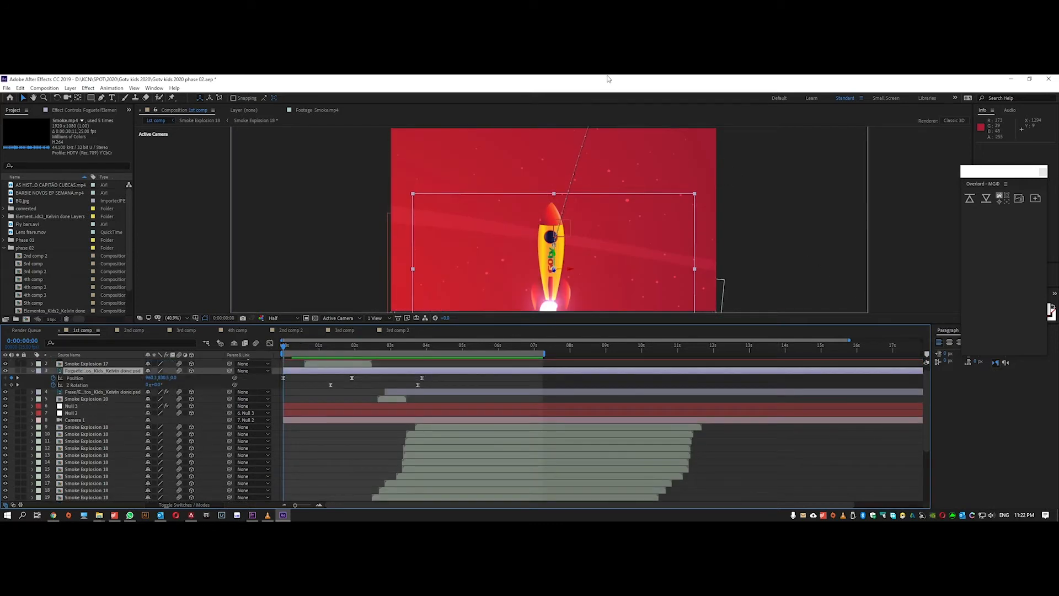
{"action": "left_click_drag", "start_coordinate": [301, 351], "coordinate": [245, 384]}
{"action": "scroll", "coordinate": [70, 380], "scroll_direction": "up", "scroll_amount": 1}
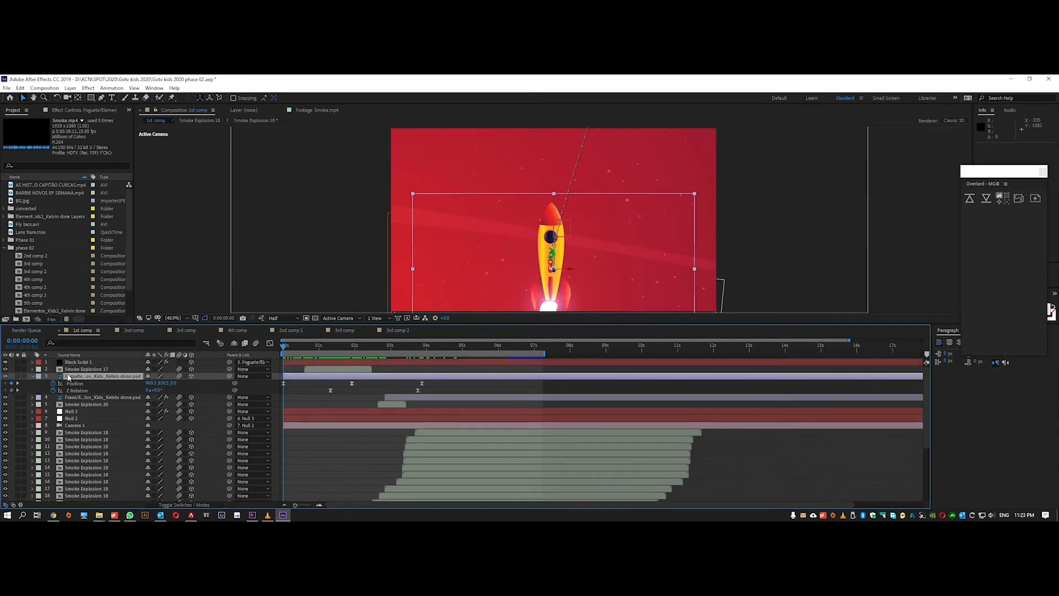
Step: Solo the Black Solid 1 flare layer in 1st comp and preview its isolated animation
{"action": "left_click", "coordinate": [17, 362]}
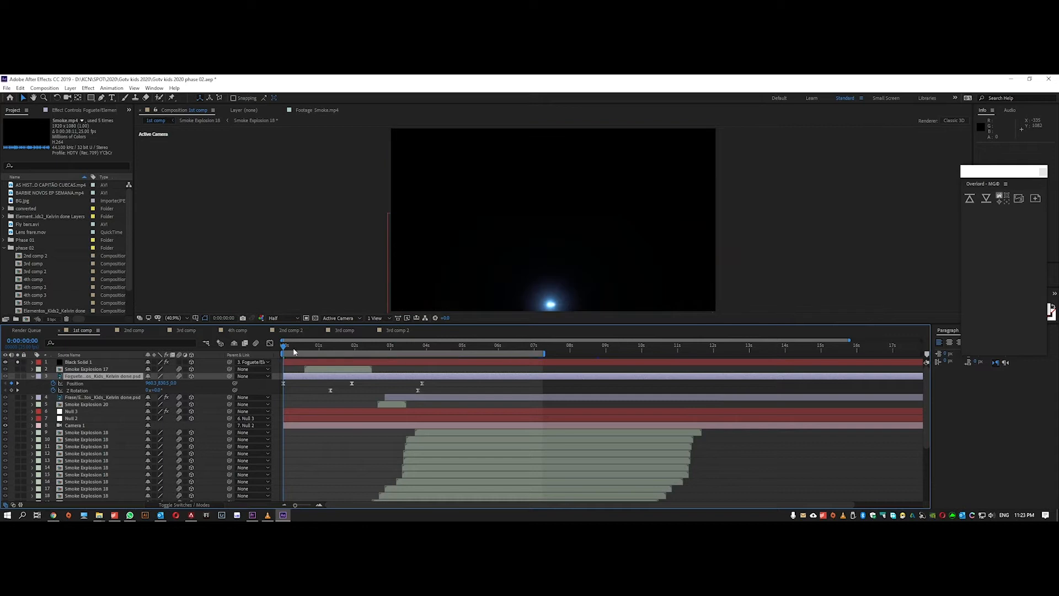
{"action": "left_click_drag", "start_coordinate": [284, 348], "coordinate": [294, 350]}
{"action": "left_click", "coordinate": [100, 364]}
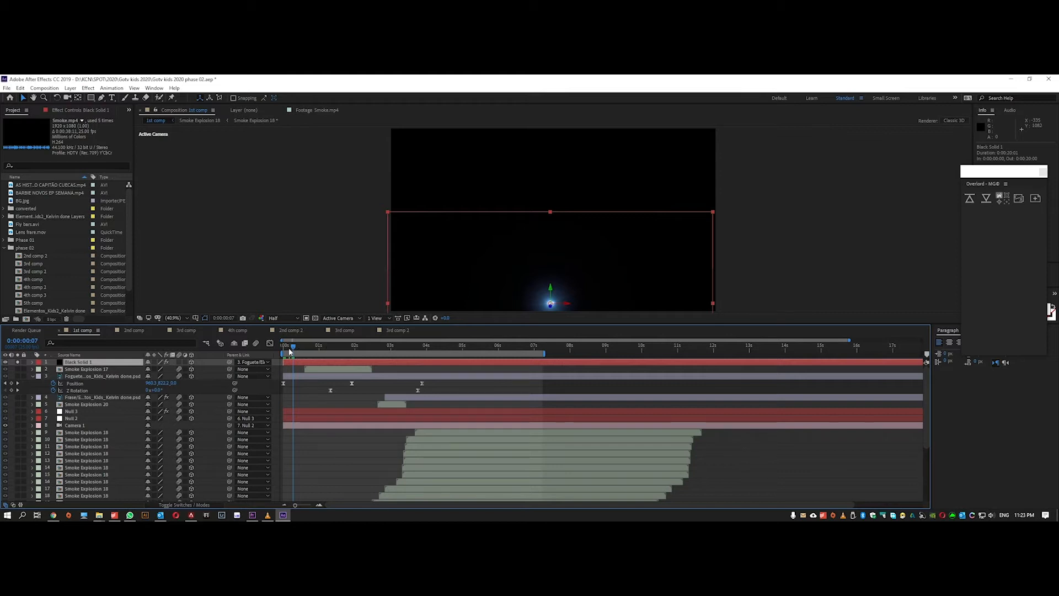
{"action": "key", "text": "space"}
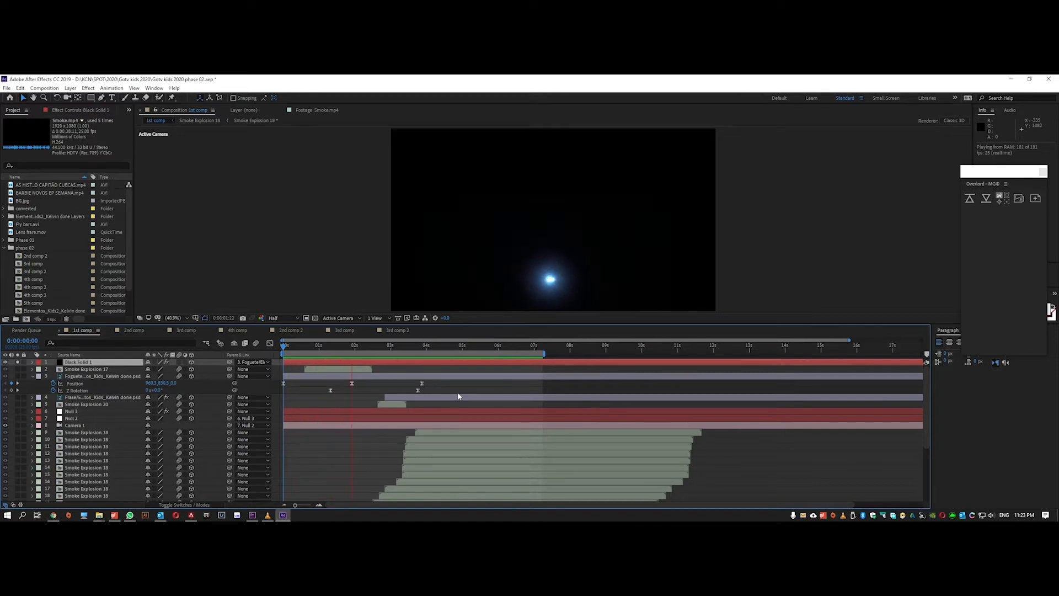
{"action": "key", "text": "space"}
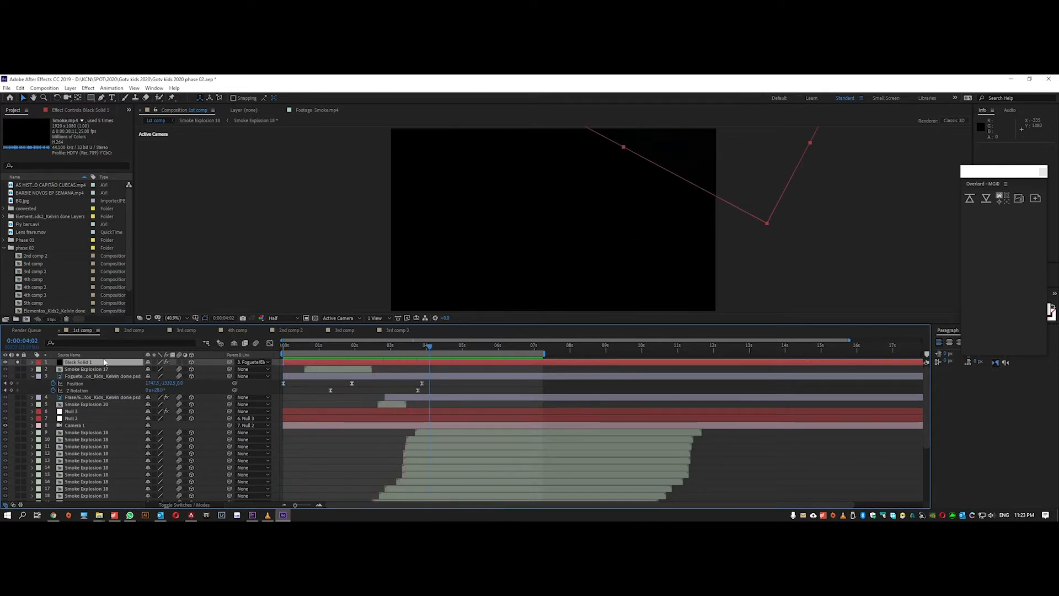
Step: Expand the Optical Flares properties of Black Solid 1, select Brightness, and show the layer's effect controls
{"action": "left_click", "coordinate": [32, 362]}
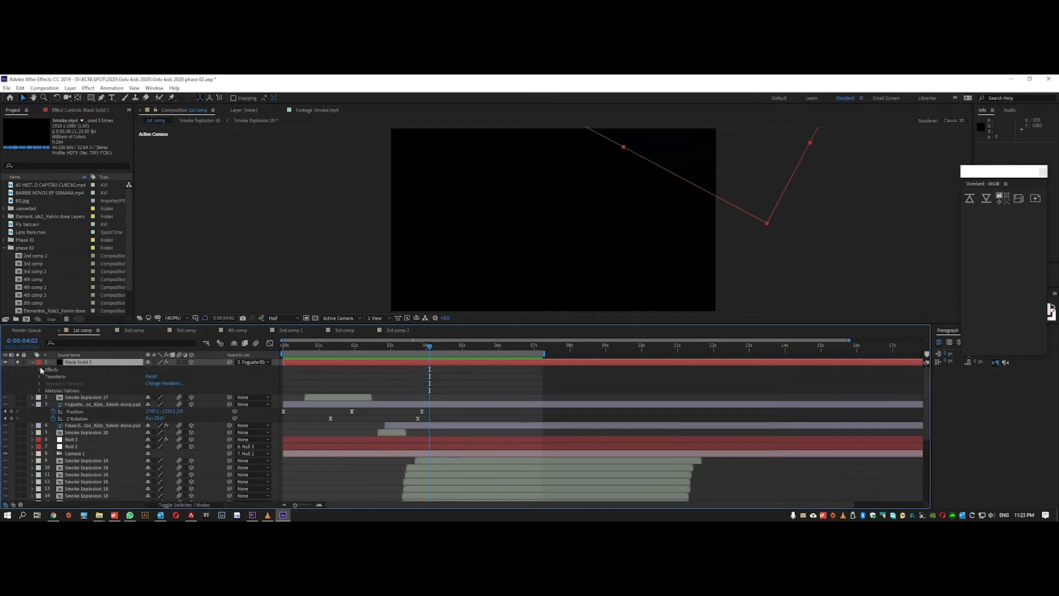
{"action": "left_click", "coordinate": [40, 369]}
{"action": "left_click", "coordinate": [45, 377]}
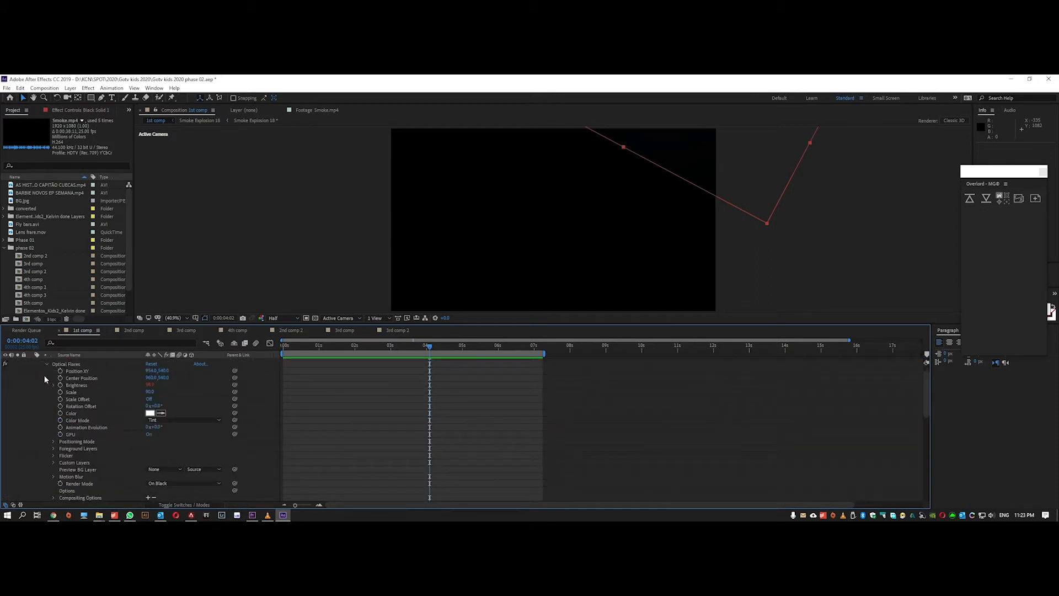
{"action": "left_click", "coordinate": [82, 385]}
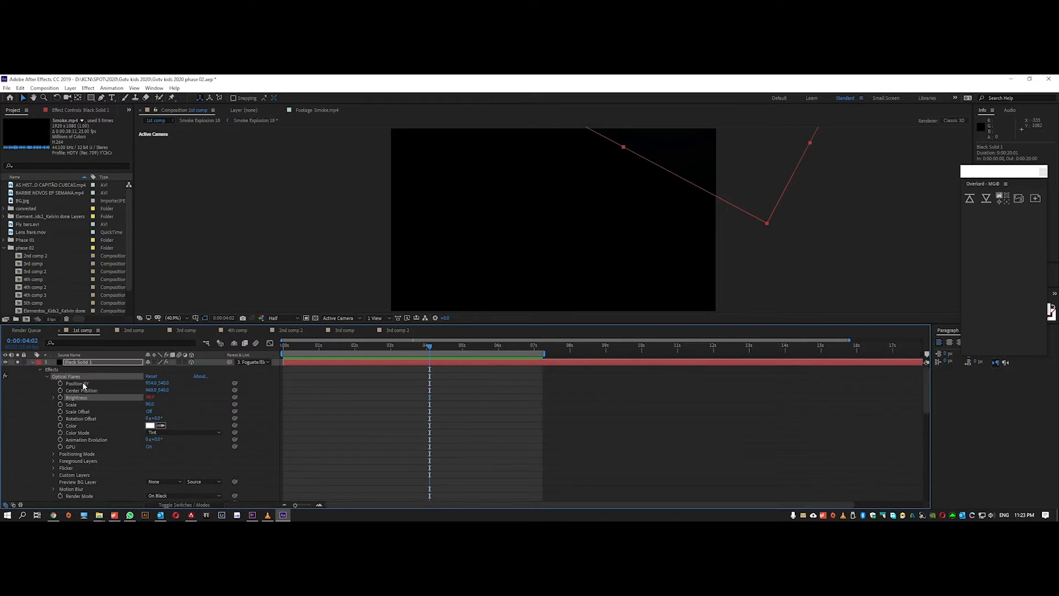
{"action": "left_click", "coordinate": [67, 114]}
Step: Reveal the expression on the flare's Brightness and scrub through the timeline to examine its flicker
{"action": "left_click", "coordinate": [320, 351]}
{"action": "left_click_drag", "start_coordinate": [284, 347], "coordinate": [303, 347]}
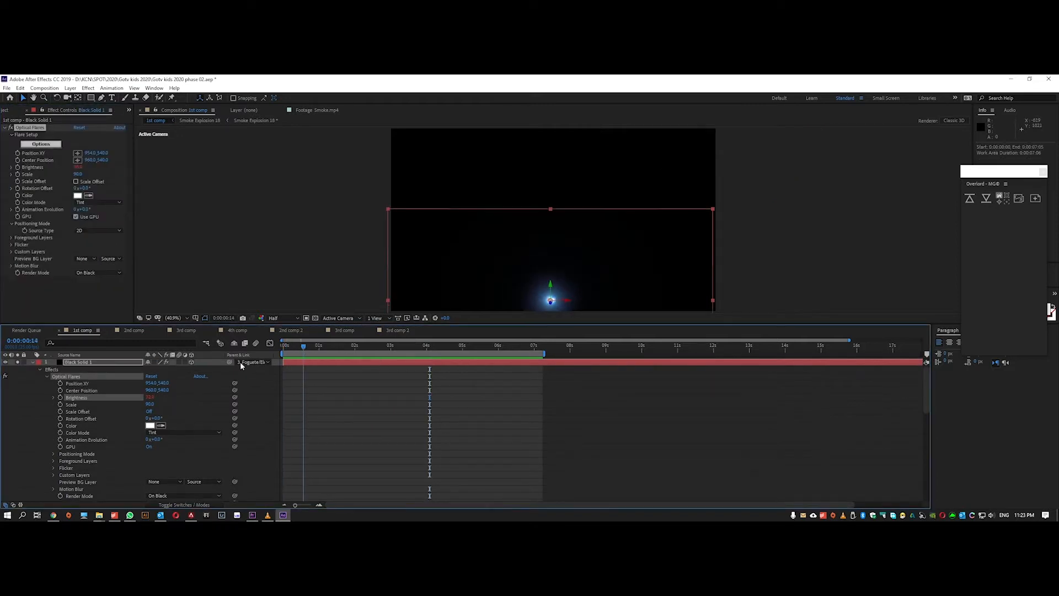
{"action": "left_click", "coordinate": [53, 397]}
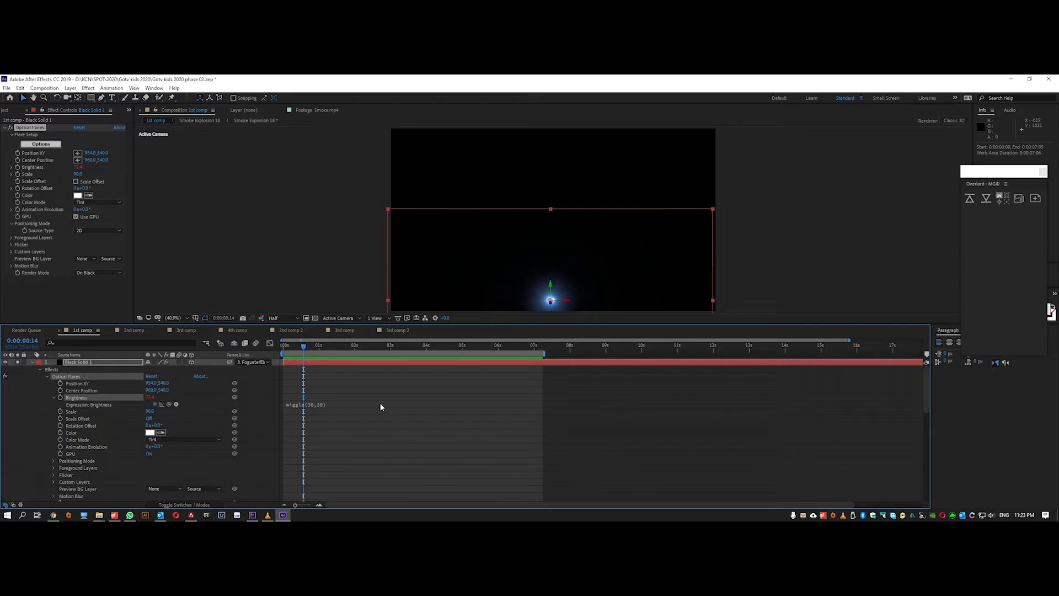
{"action": "left_click_drag", "start_coordinate": [303, 346], "coordinate": [474, 356]}
{"action": "key", "text": "space"}
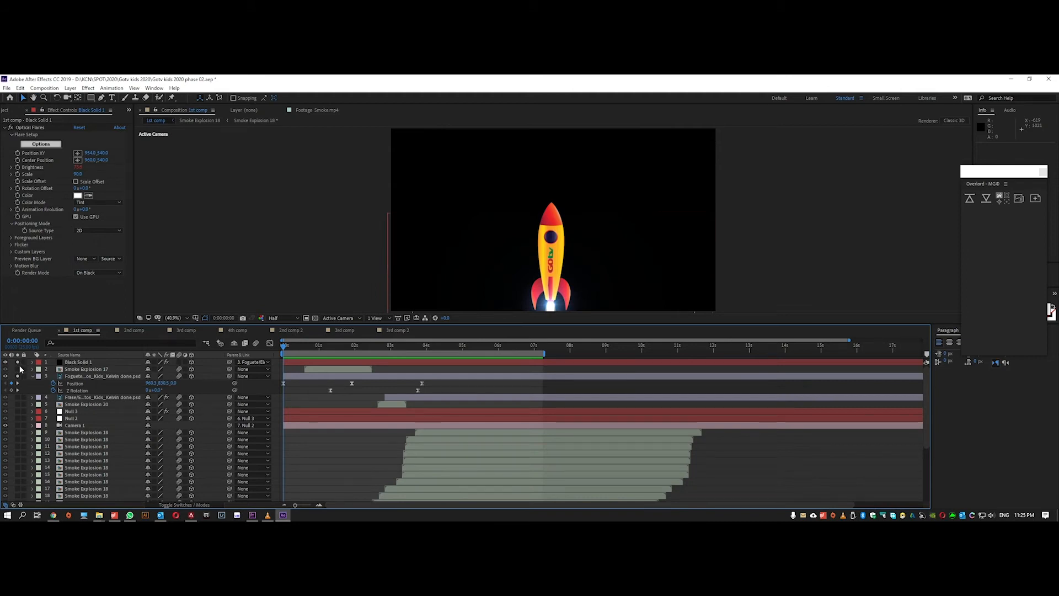
Step: Select the flare layer parented to the rocket and preview both soloed layers moving together
{"action": "left_click", "coordinate": [225, 364]}
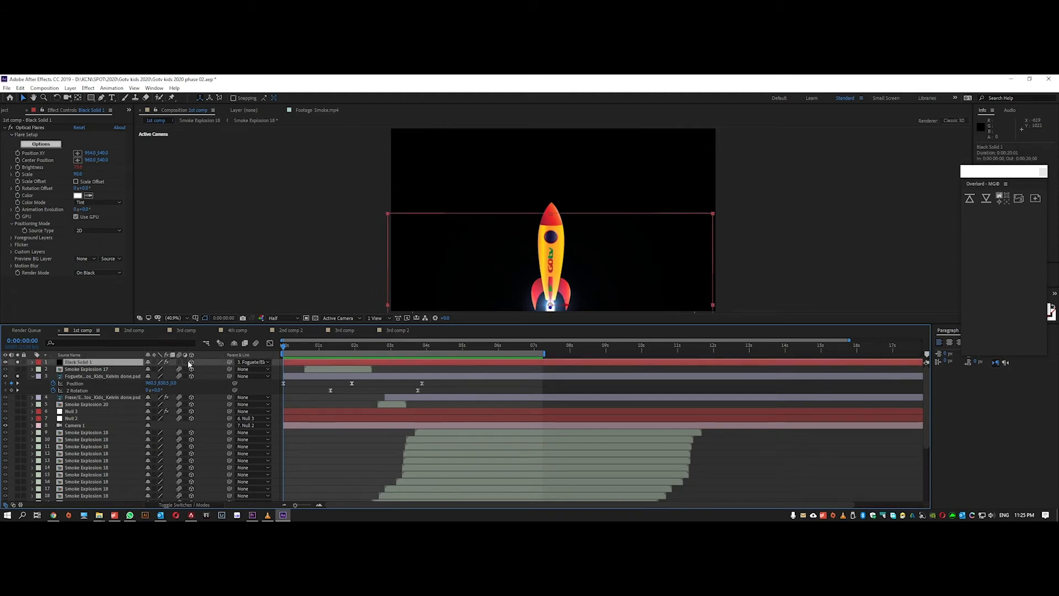
{"action": "key", "text": "space"}
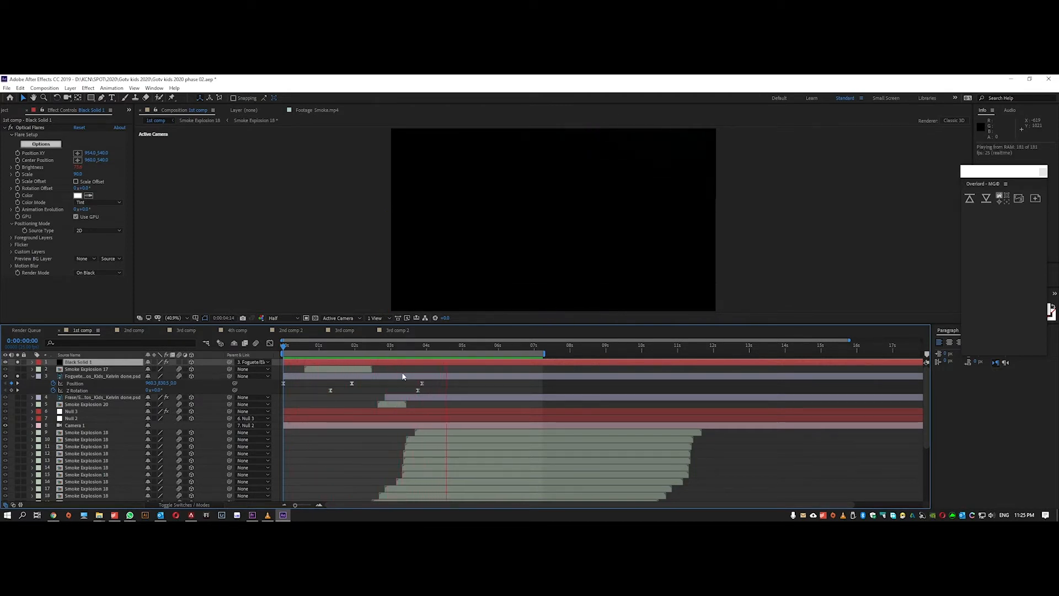
{"action": "key", "text": "space"}
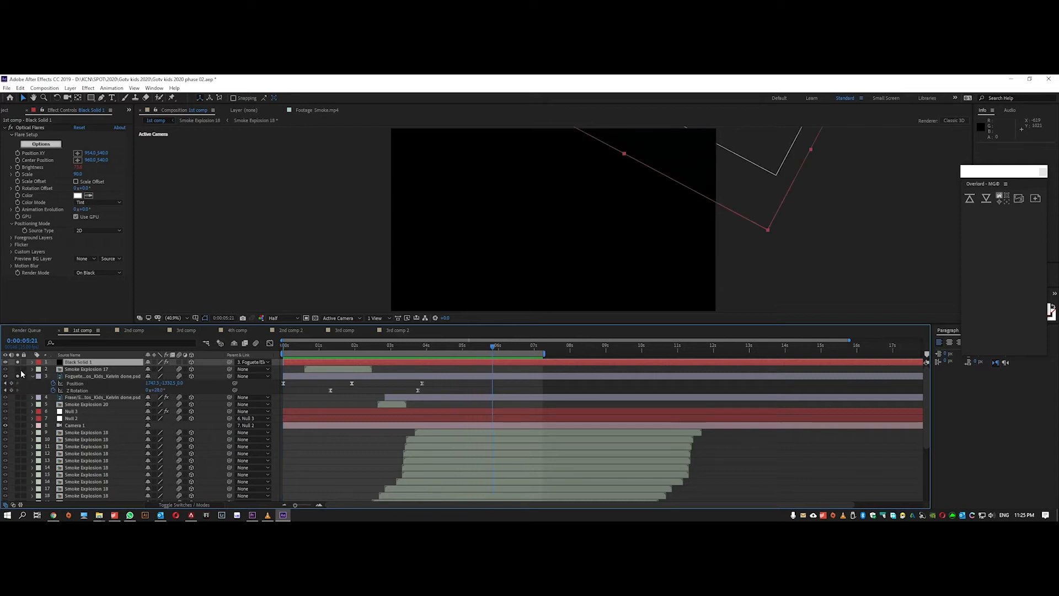
Step: Examine the Smoke Explosion 17 layer with the soloed rocket and flare at 0:00:01:17, then turn off its solo
{"action": "left_click", "coordinate": [332, 347]}
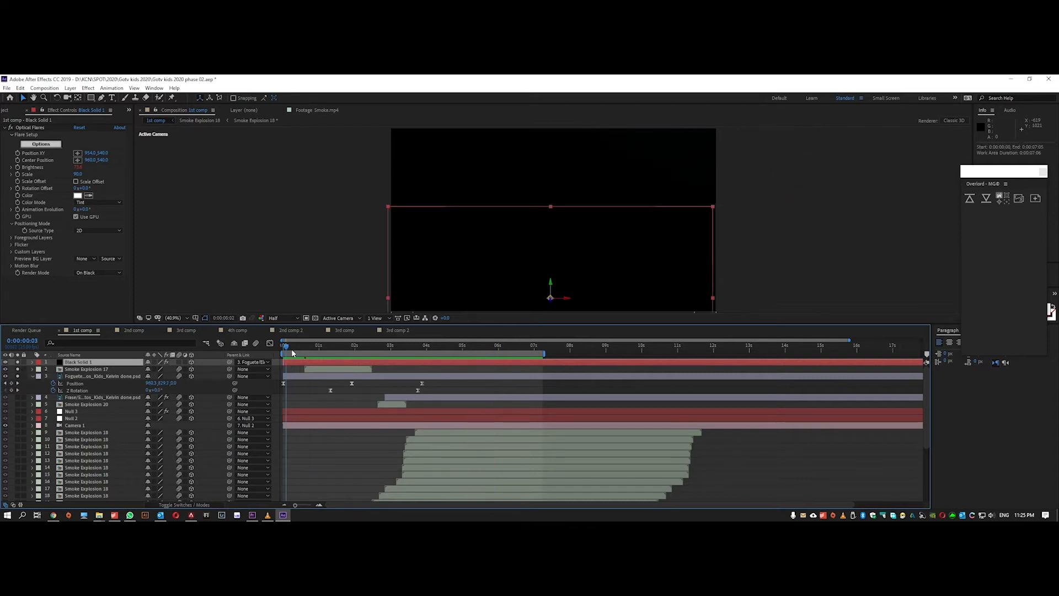
{"action": "key", "text": "space"}
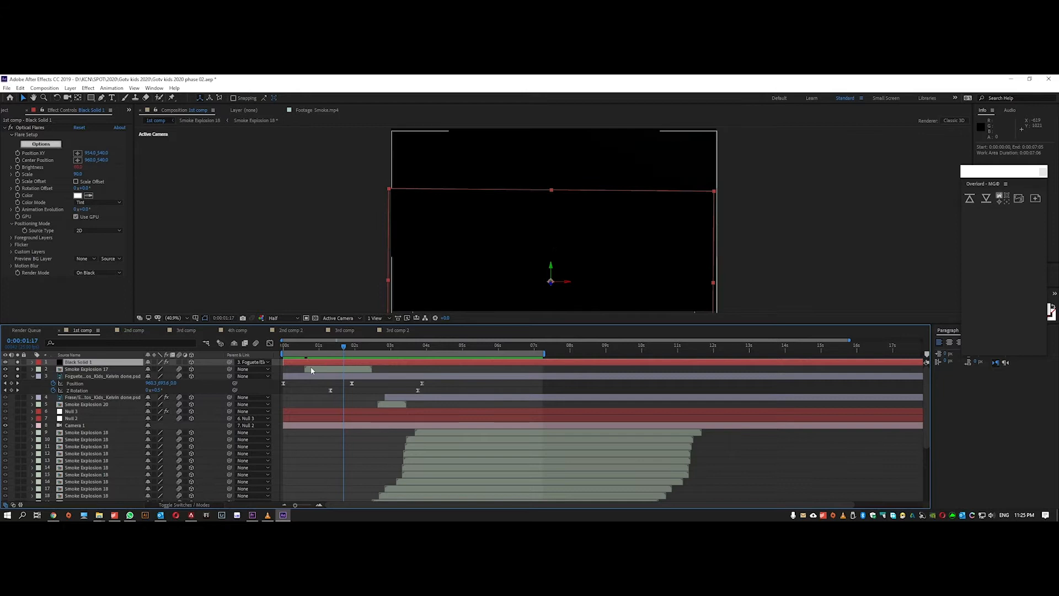
{"action": "left_click", "coordinate": [310, 370]}
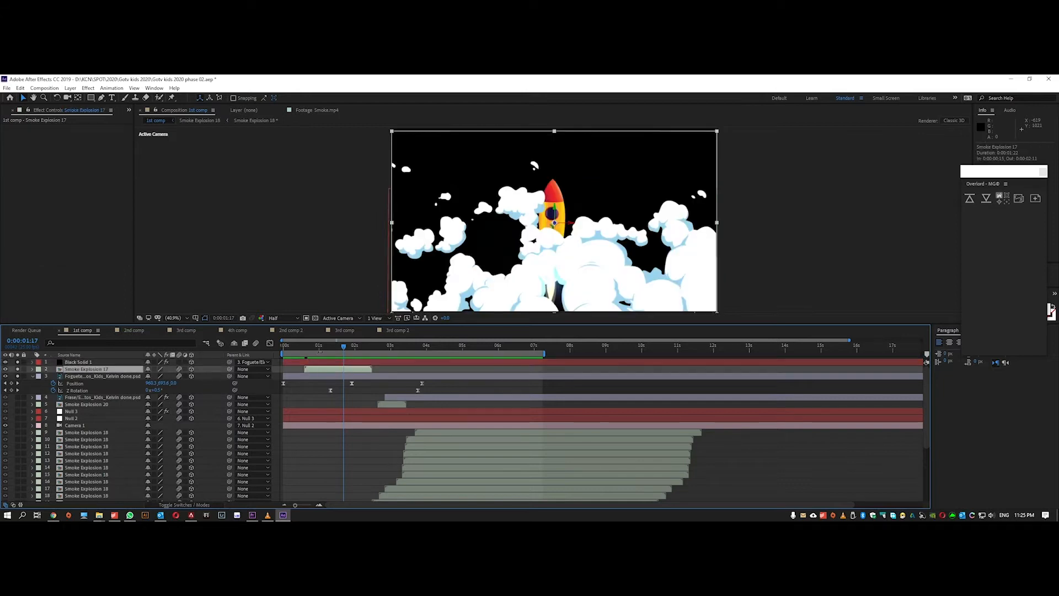
{"action": "left_click", "coordinate": [17, 375]}
{"action": "left_click", "coordinate": [101, 406]}
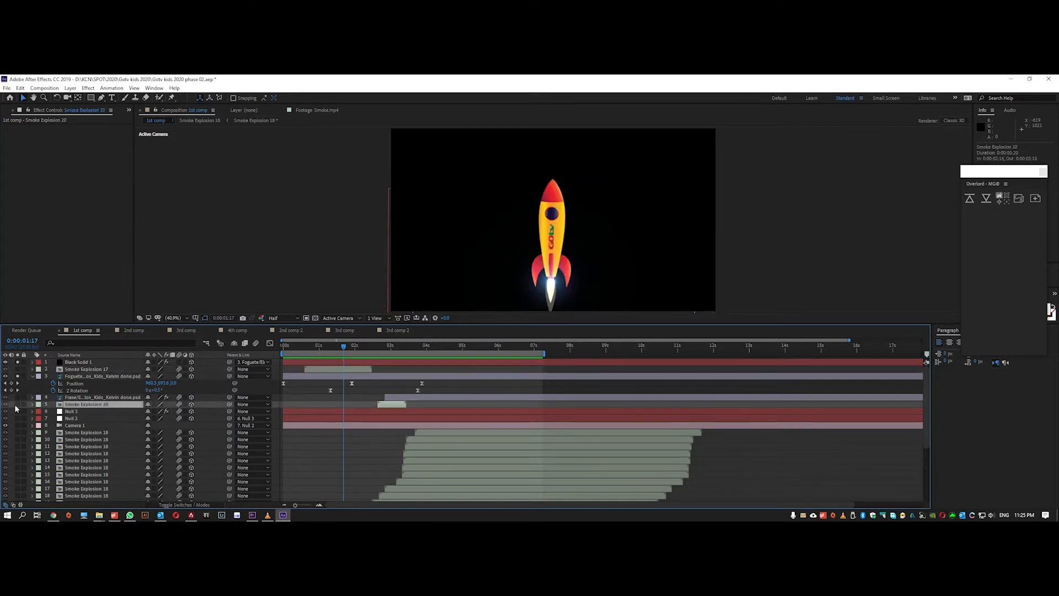
Step: Solo the Smoke Explosion 18 layer parented to the rocket and preview its trail from the timeline's start
{"action": "scroll", "coordinate": [236, 401], "scroll_direction": "down", "scroll_amount": 4}
{"action": "left_click", "coordinate": [108, 462]}
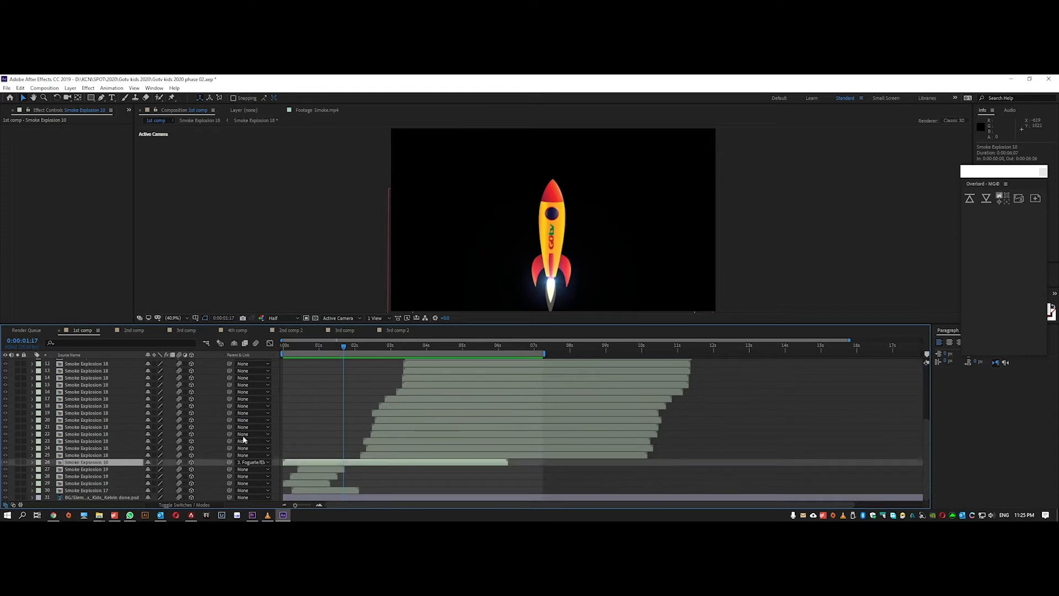
{"action": "left_click", "coordinate": [18, 462]}
{"action": "left_click_drag", "start_coordinate": [343, 348], "coordinate": [268, 365]}
{"action": "key", "text": "space"}
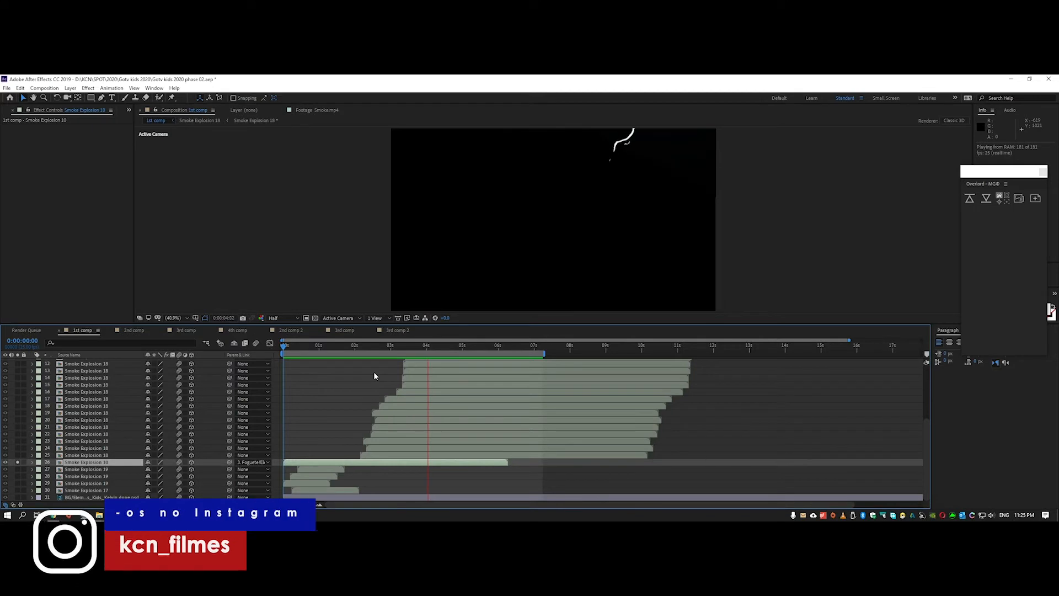
{"action": "key", "text": "space"}
Step: Open the Smoke Explosion 18 precomp, preview its smoke animation, and return to 1st comp
{"action": "double_click", "coordinate": [89, 455]}
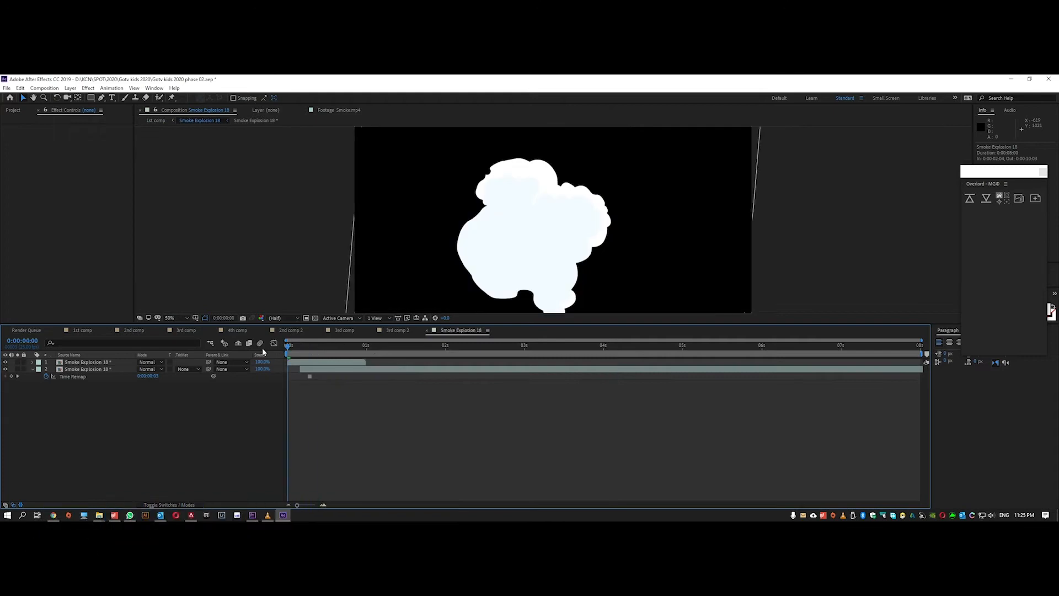
{"action": "key", "text": "space"}
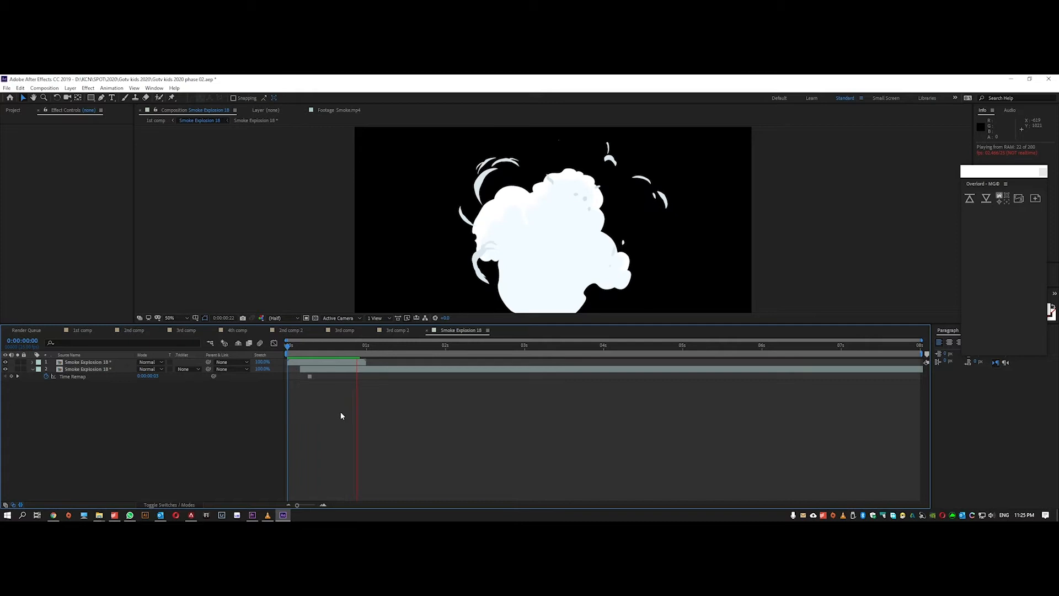
{"action": "left_click", "coordinate": [78, 330]}
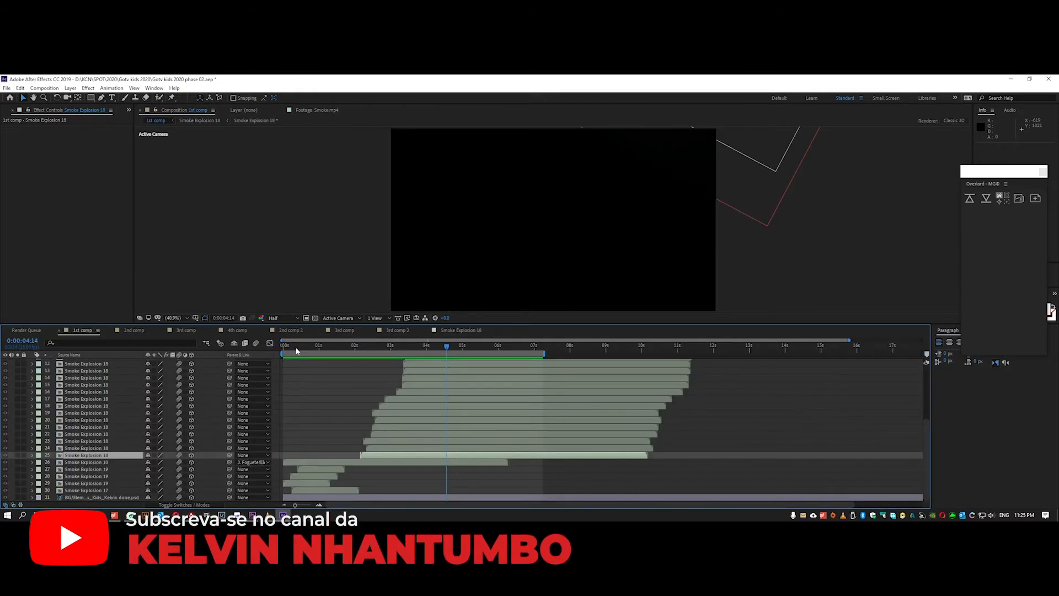
Step: Turn off solo for the rocket, flare and smoke layers to show the full scene near the timeline's start
{"action": "left_click_drag", "start_coordinate": [295, 349], "coordinate": [260, 354]}
{"action": "scroll", "coordinate": [19, 467], "scroll_direction": "up", "scroll_amount": 5}
{"action": "left_click", "coordinate": [17, 375]}
{"action": "left_click", "coordinate": [17, 361]}
{"action": "scroll", "coordinate": [381, 396], "scroll_direction": "down", "scroll_amount": 4}
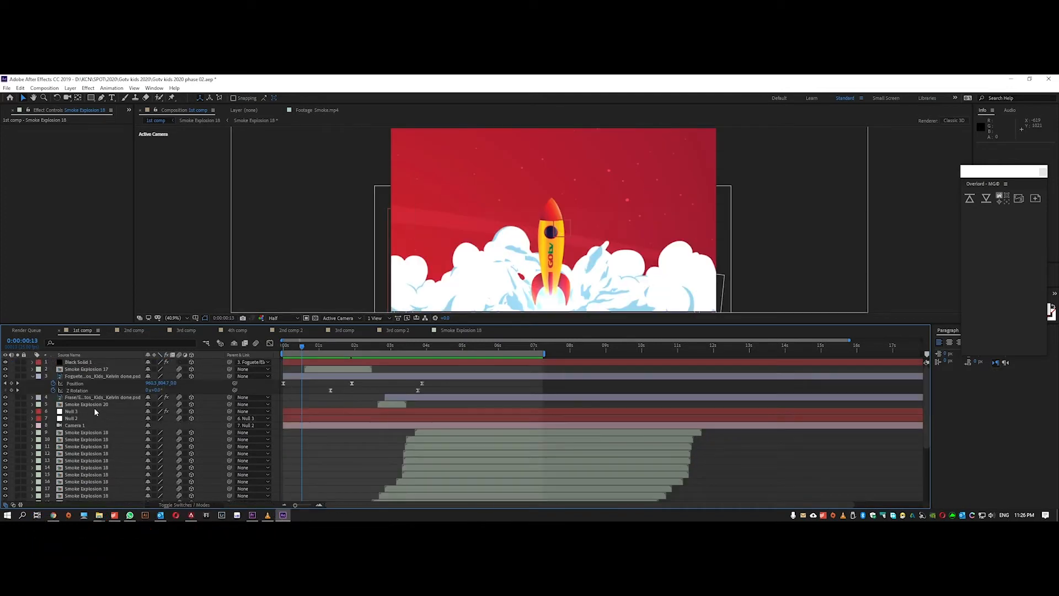
Step: Select Camera 1 and split the composition display into 2 Views, with the whole frame fitted in each
{"action": "left_click", "coordinate": [73, 426]}
{"action": "key", "text": "comma"}
{"action": "key", "text": "comma"}
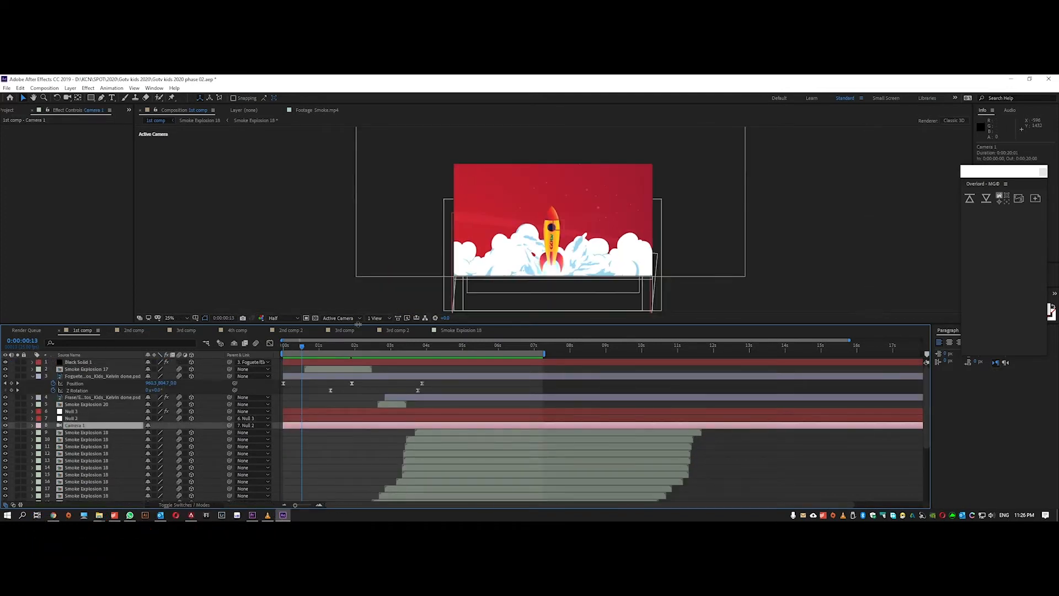
{"action": "left_click", "coordinate": [376, 318]}
{"action": "left_click", "coordinate": [386, 338]}
{"action": "scroll", "coordinate": [389, 206], "scroll_direction": "down", "scroll_amount": 3}
{"action": "scroll", "coordinate": [463, 182], "scroll_direction": "up", "scroll_amount": 1}
{"action": "left_click_drag", "start_coordinate": [467, 179], "coordinate": [460, 210]}
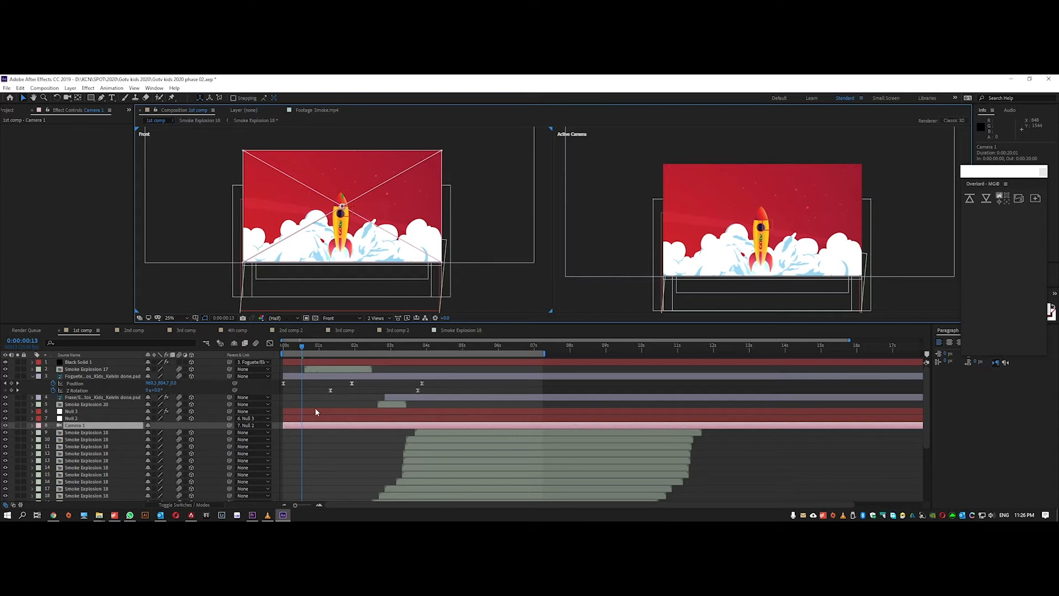
Step: Change the Front view to Left, zoomed out to show the camera from the side
{"action": "left_click_drag", "start_coordinate": [296, 347], "coordinate": [293, 350]}
{"action": "left_click", "coordinate": [342, 301]}
{"action": "left_click", "coordinate": [346, 318]}
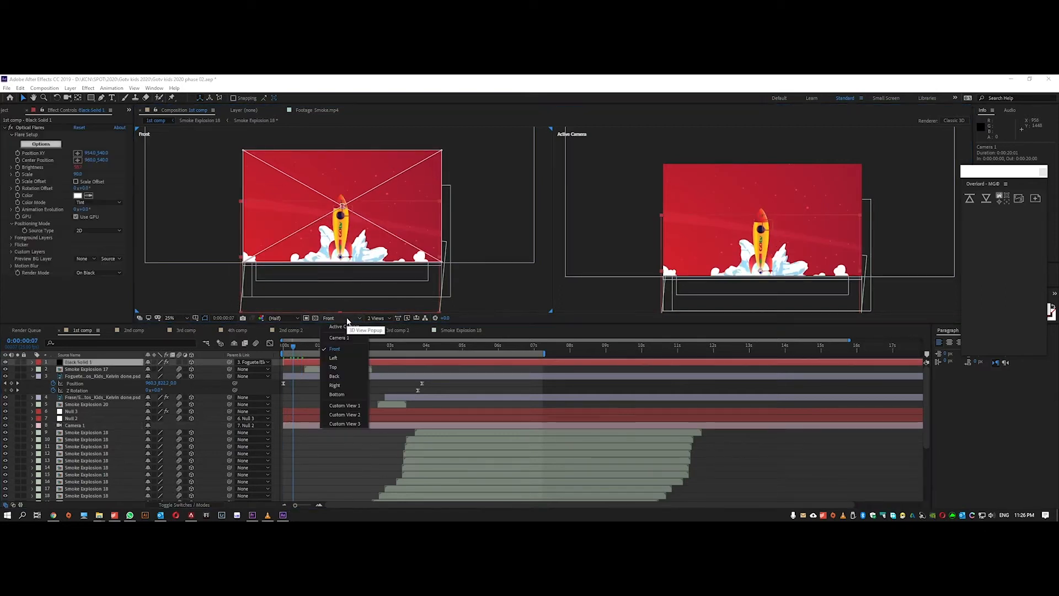
{"action": "left_click", "coordinate": [334, 358]}
{"action": "scroll", "coordinate": [394, 271], "scroll_direction": "down", "scroll_amount": 2}
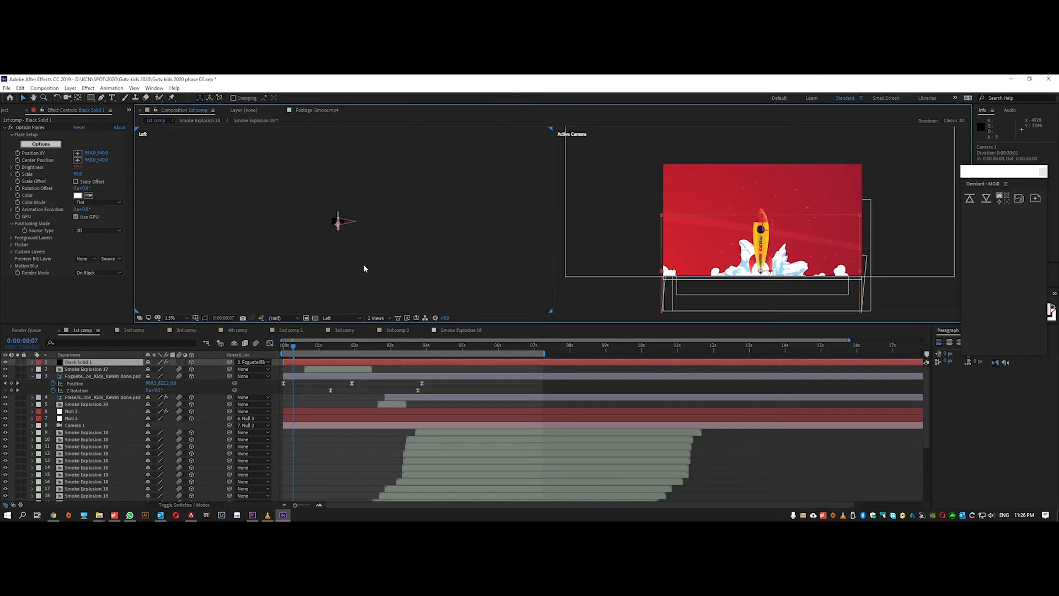
Step: Scrub from the rocket's takeoff to 0:00:04:04 to examine the camera's movement in the Left and Active Camera views
{"action": "left_click_drag", "start_coordinate": [290, 351], "coordinate": [360, 348]}
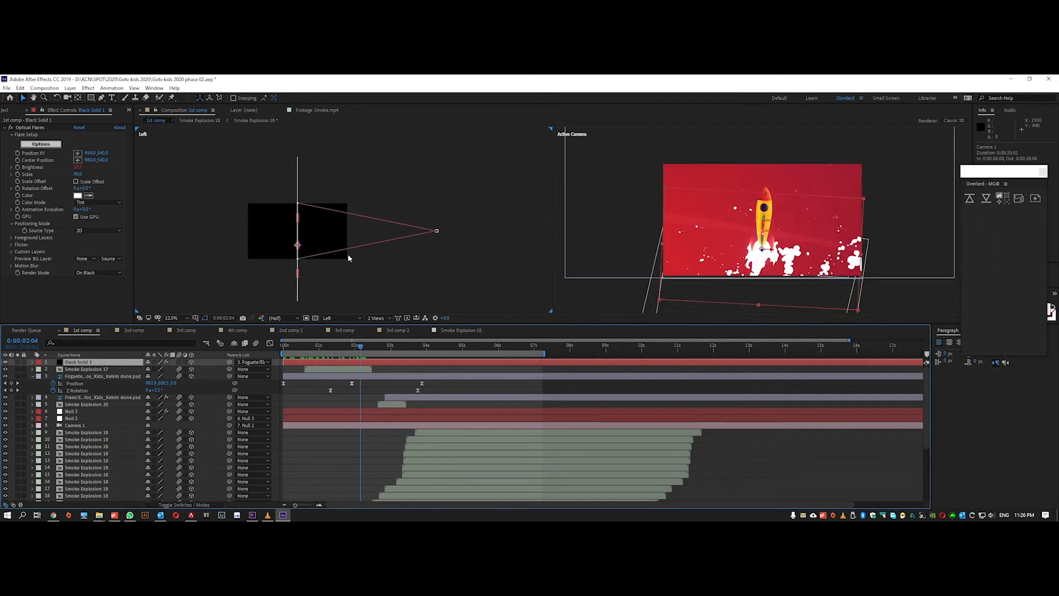
{"action": "left_click_drag", "start_coordinate": [364, 349], "coordinate": [433, 350]}
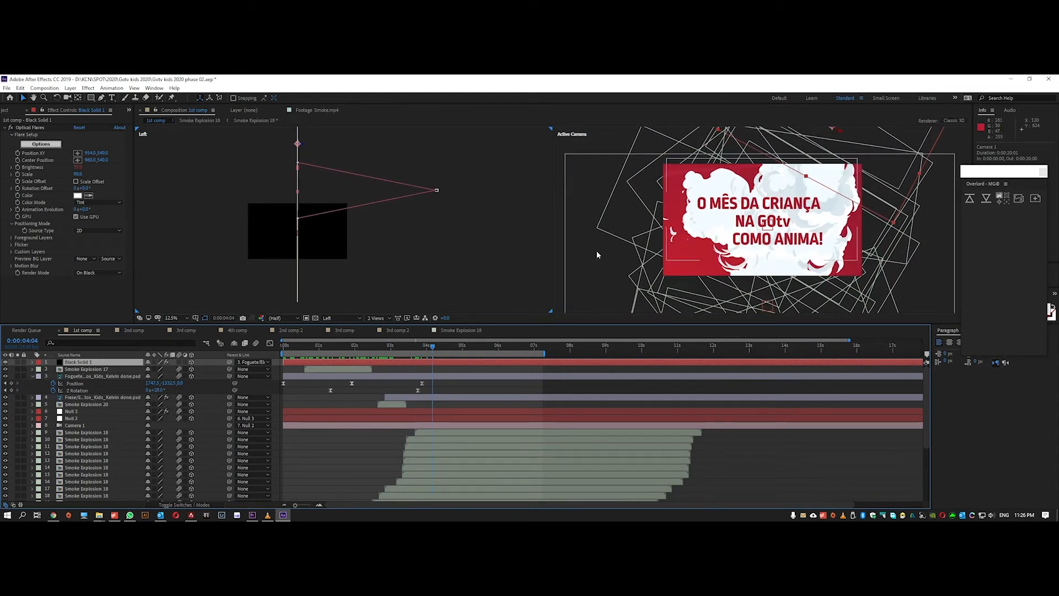
{"action": "key", "text": "space"}
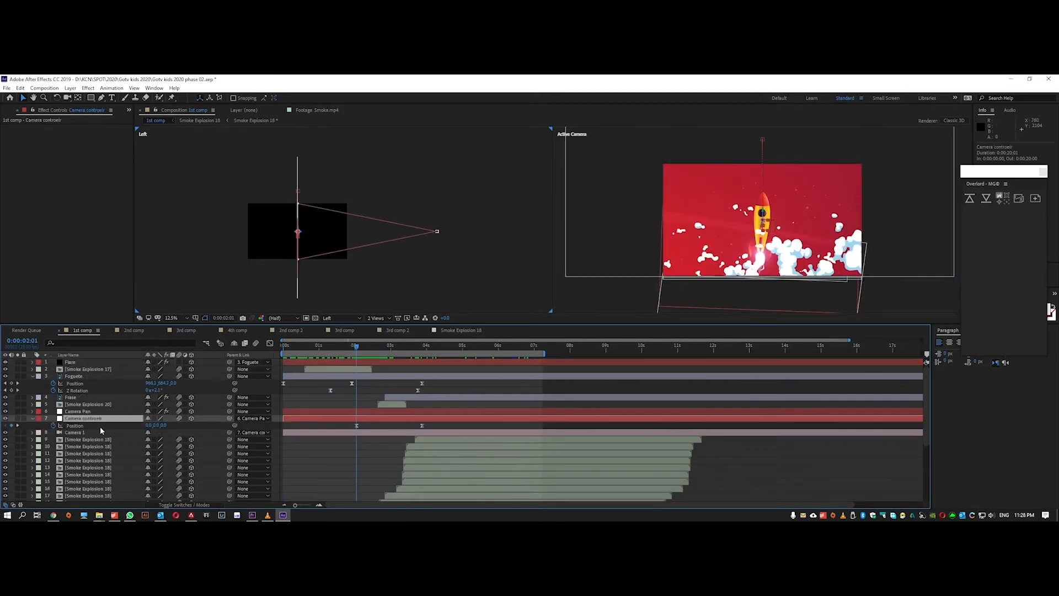
Step: Examine Camera 1 and its parent camera-control null, and preview the null's Position animation from 0:00:01:18
{"action": "left_click", "coordinate": [86, 432]}
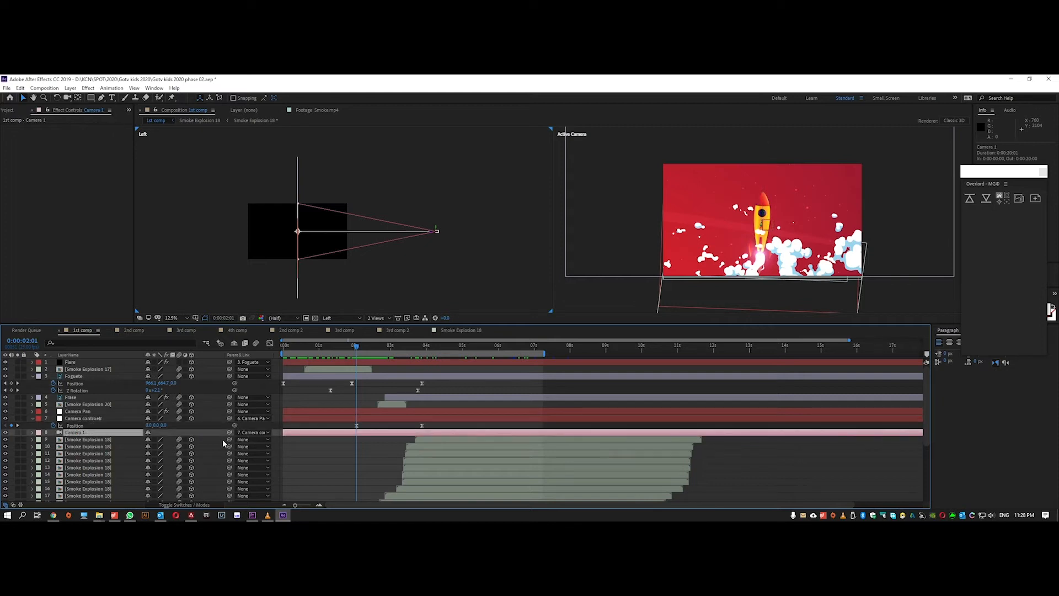
{"action": "left_click", "coordinate": [98, 419]}
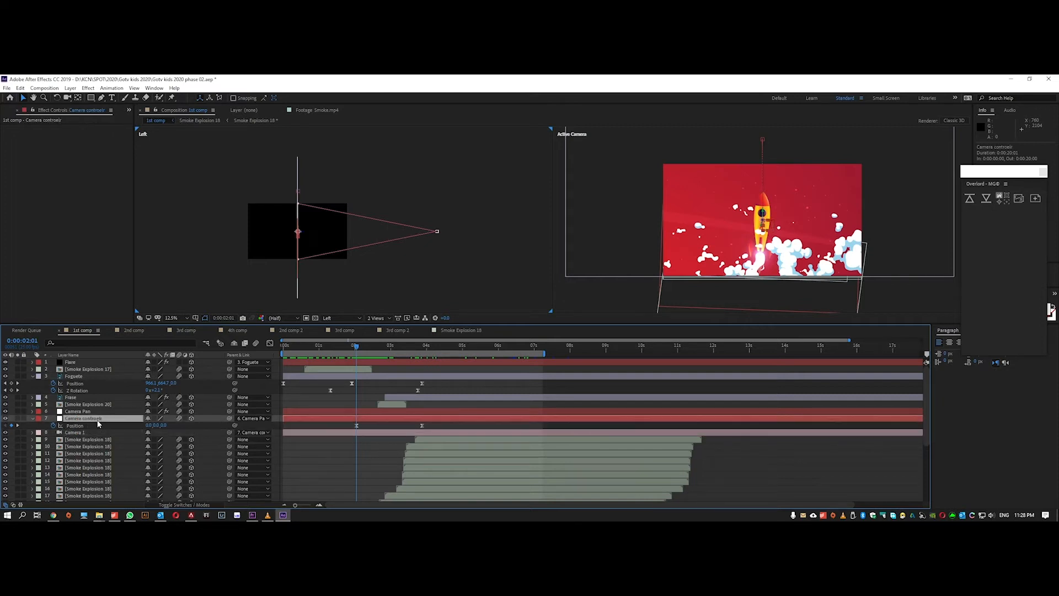
{"action": "key", "text": "space"}
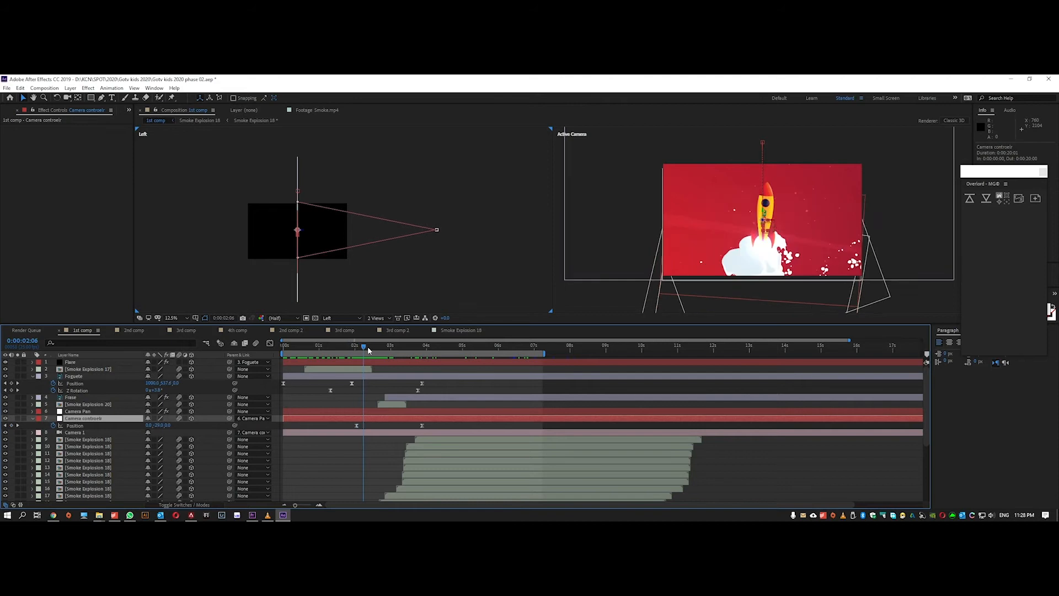
{"action": "left_click_drag", "start_coordinate": [398, 349], "coordinate": [343, 375]}
{"action": "key", "text": "space"}
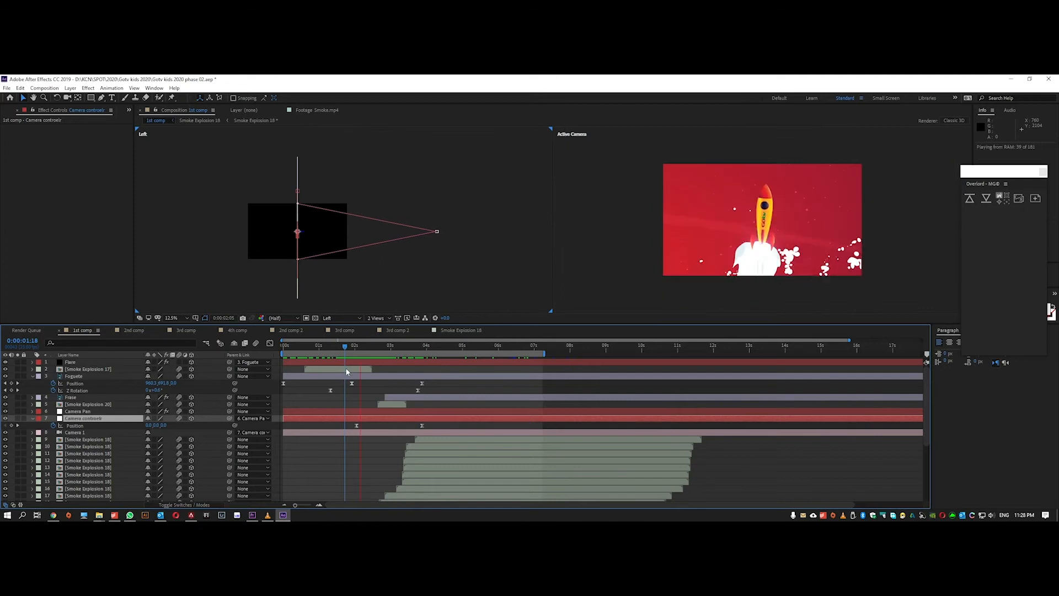
{"action": "key", "text": "space"}
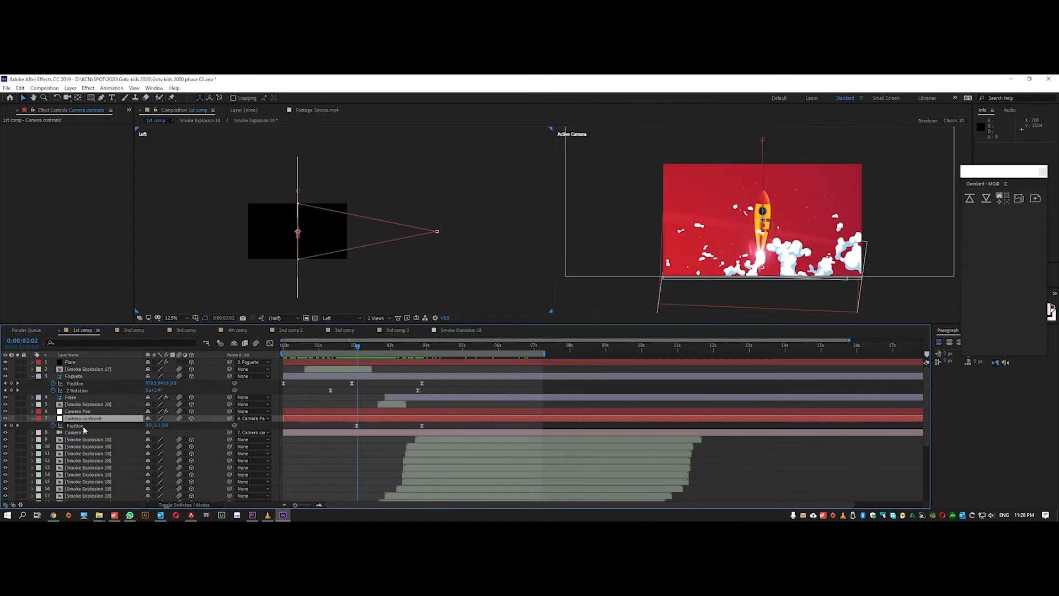
Step: Examine the speed graph of the camera-control null's Position keyframes, preview the move, and return to the layer bars
{"action": "key", "text": "Return"}
{"action": "left_click", "coordinate": [270, 343]}
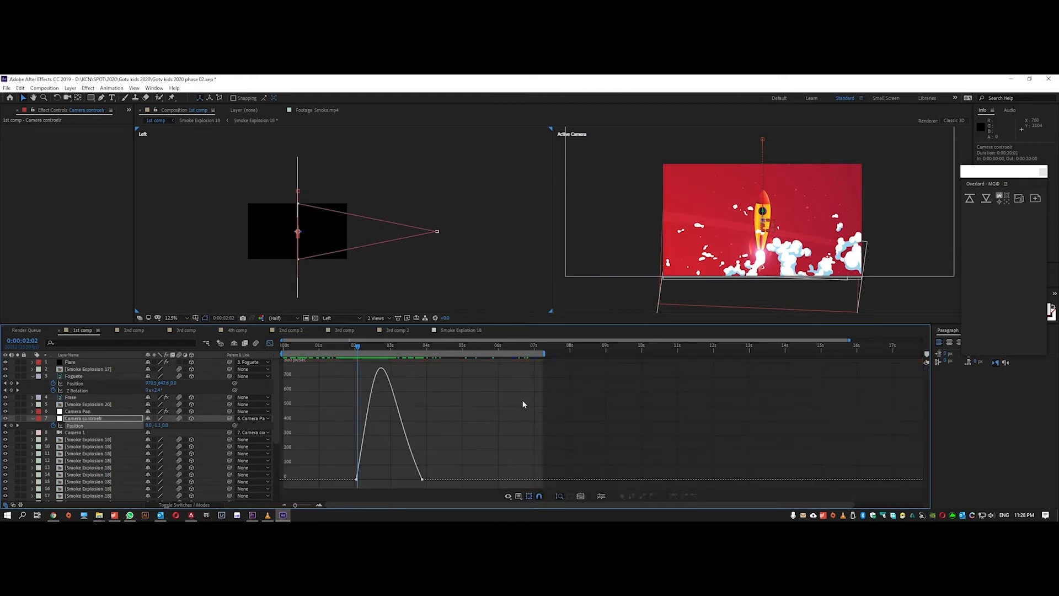
{"action": "left_click_drag", "start_coordinate": [502, 441], "coordinate": [315, 489]}
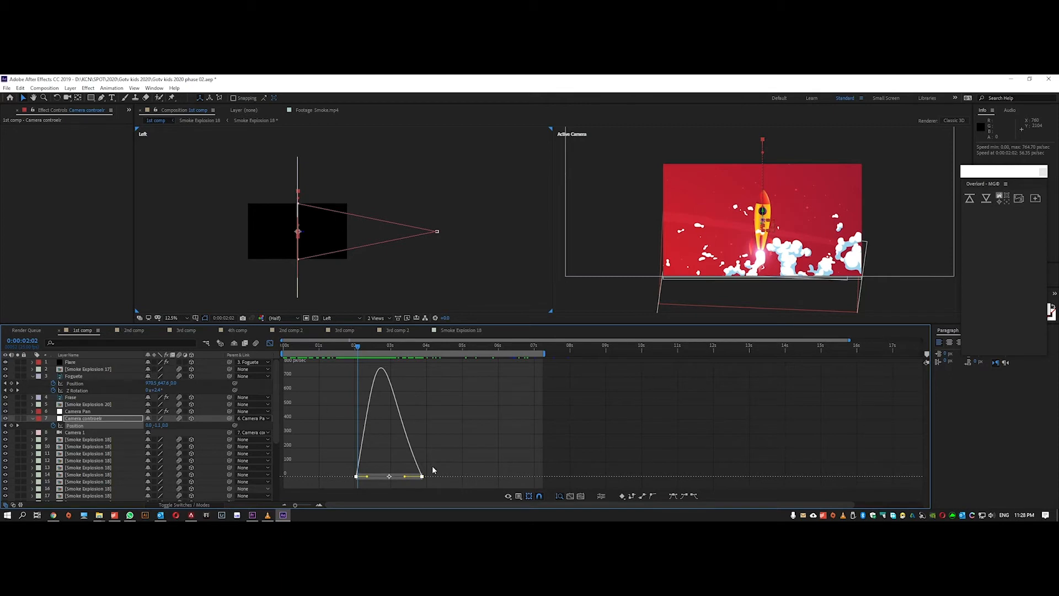
{"action": "key", "text": "space"}
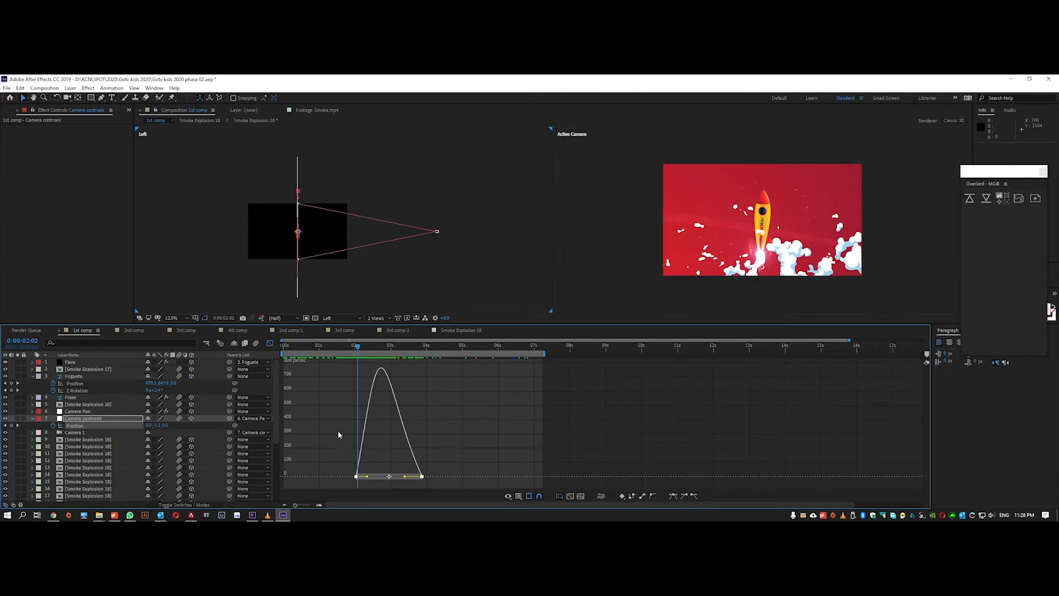
{"action": "key", "text": "space"}
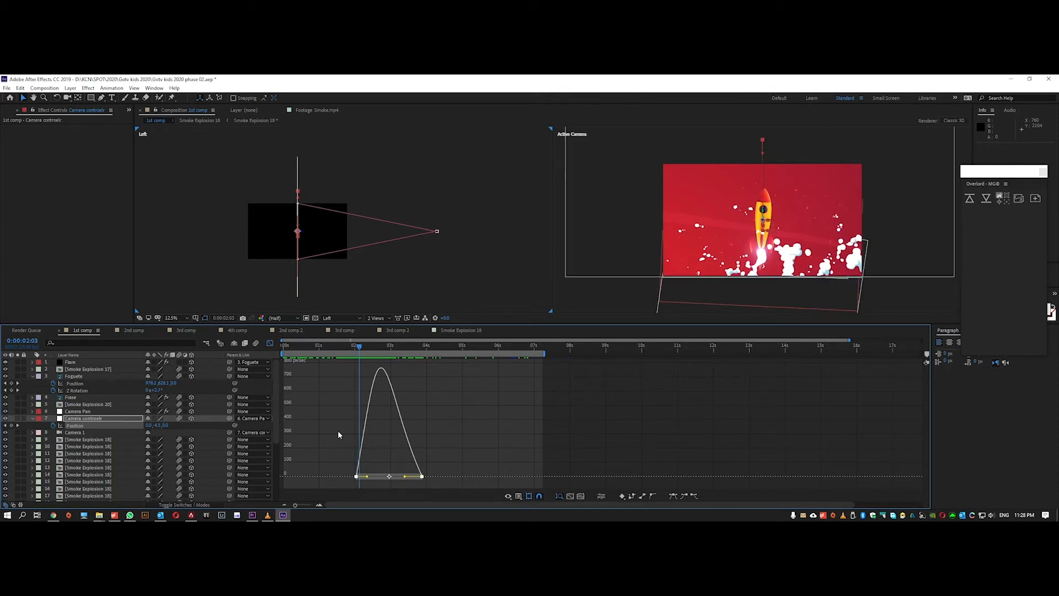
{"action": "key", "text": "space"}
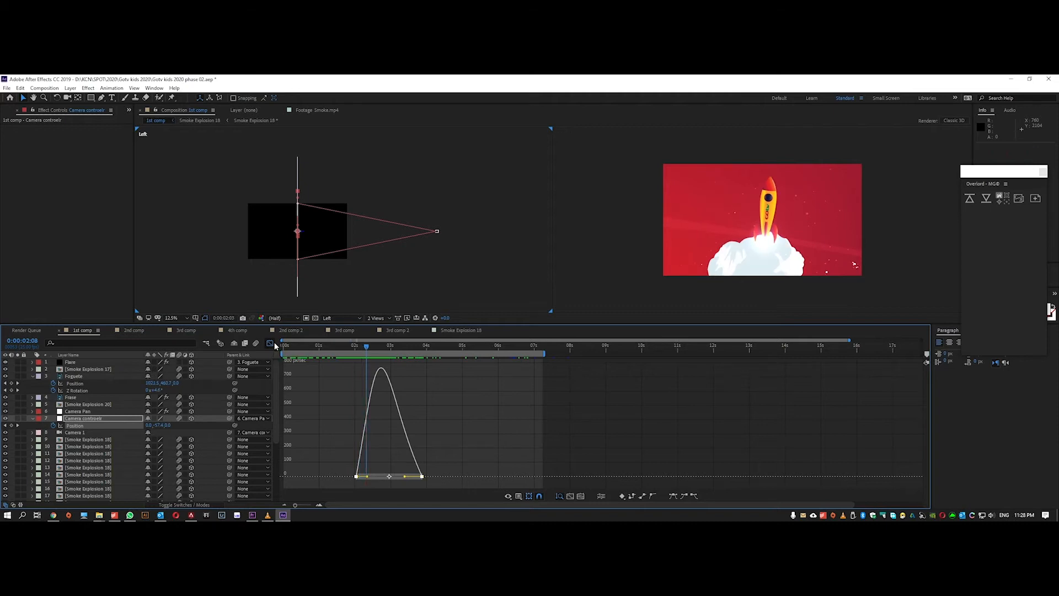
{"action": "left_click", "coordinate": [270, 343]}
Step: Reveal the Camera Pan null's animated Slider and Position properties and preview their effect on the camera
{"action": "left_click", "coordinate": [353, 410]}
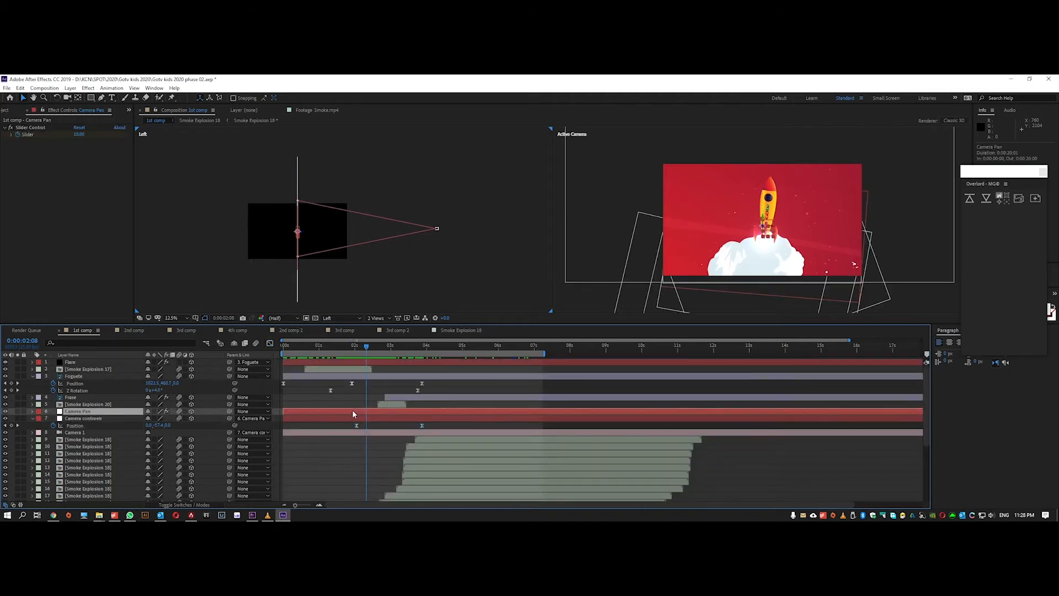
{"action": "left_click", "coordinate": [397, 418]}
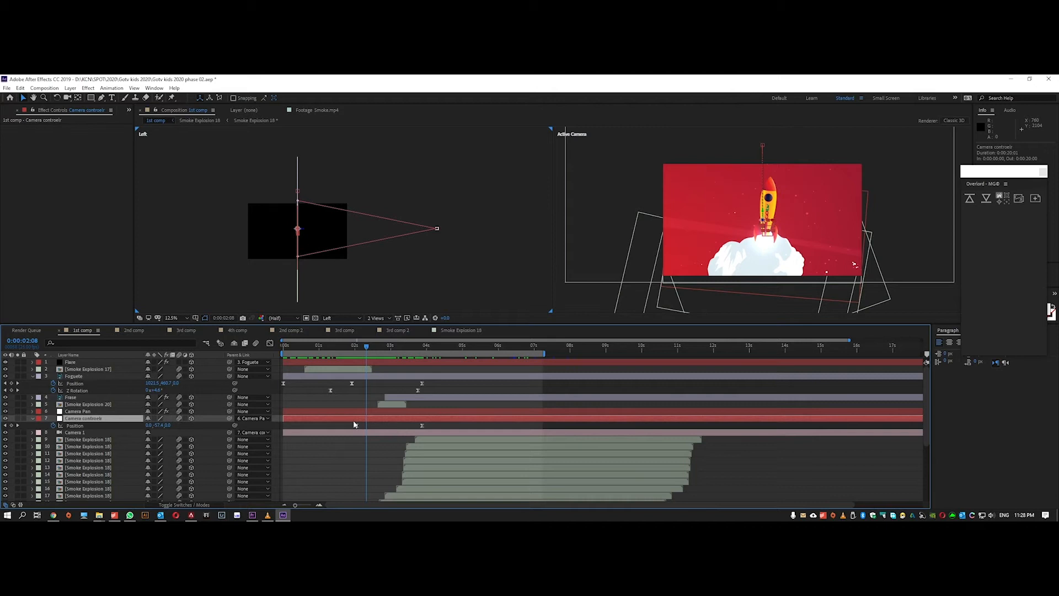
{"action": "left_click", "coordinate": [99, 412]}
{"action": "key", "text": "u"}
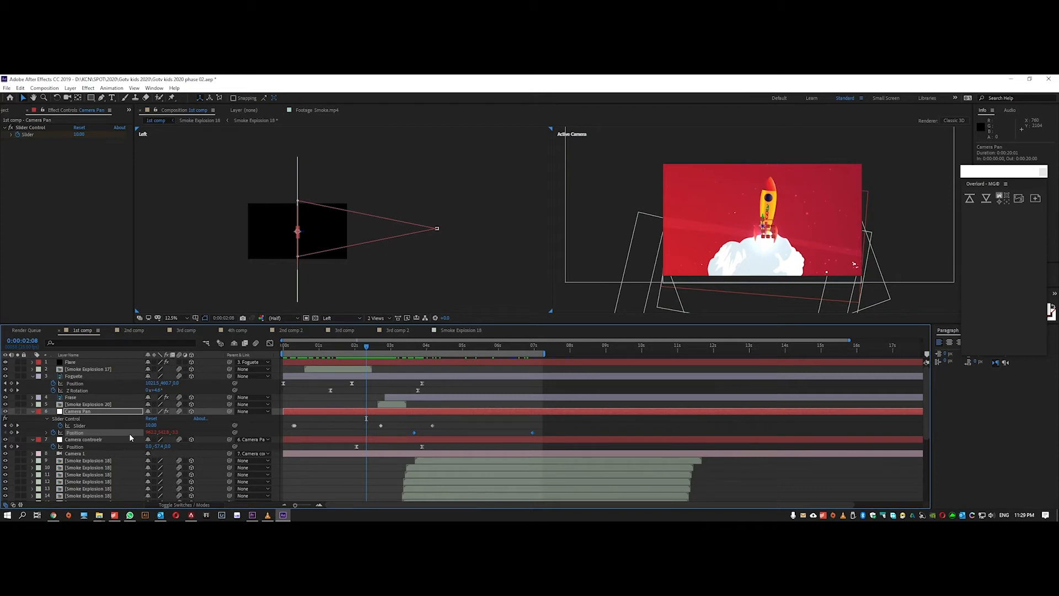
{"action": "key", "text": "space"}
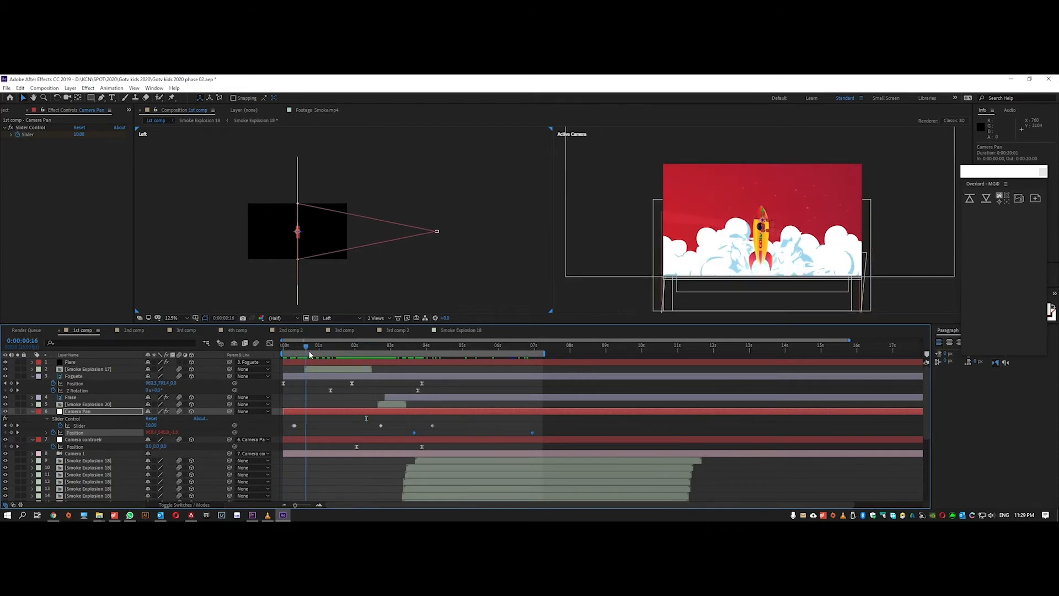
{"action": "key", "text": "space"}
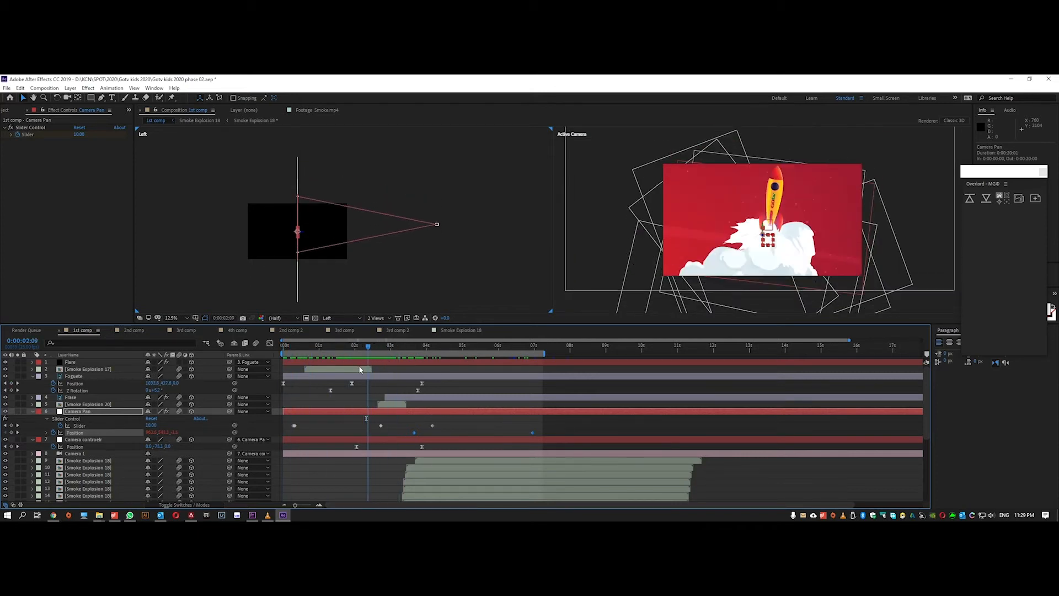
Step: Solo the Flare, Foguete, Camera Pan, camera-control and BG layers, and preview the rocket without the smoke
{"action": "left_click", "coordinate": [17, 412]}
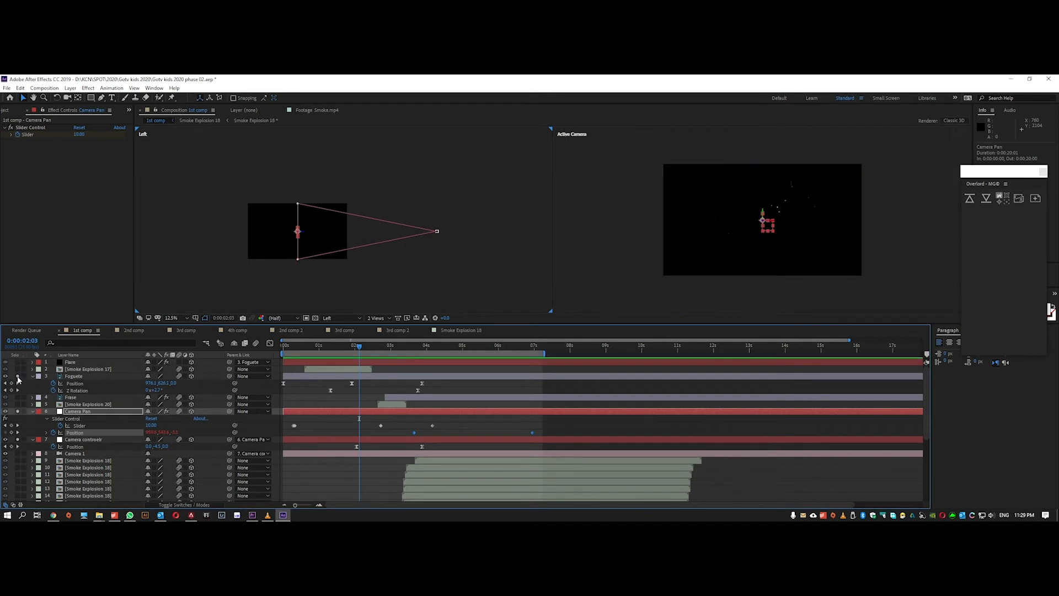
{"action": "key", "text": "space"}
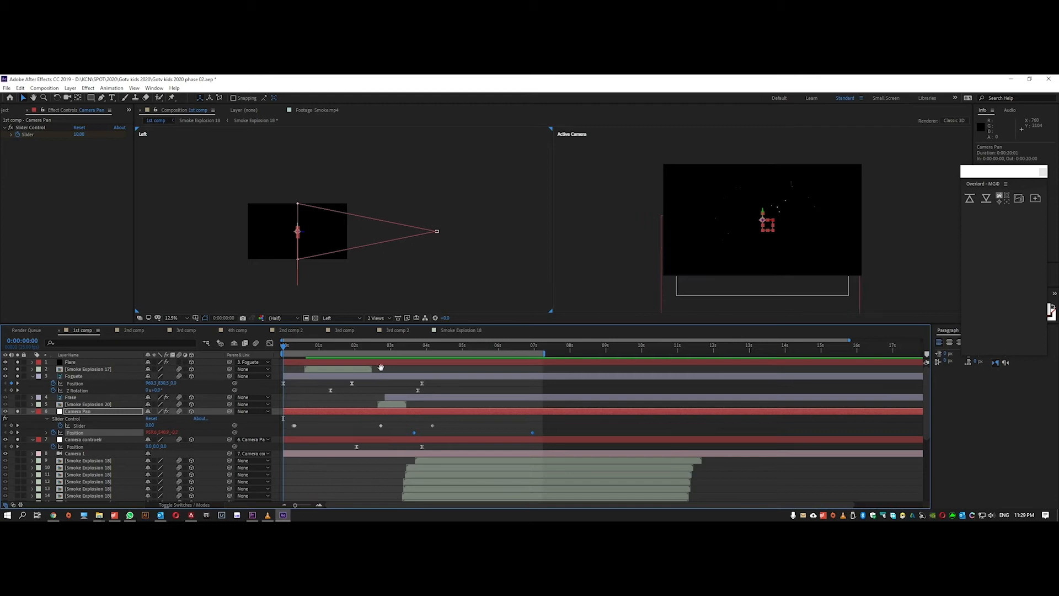
{"action": "key", "text": "space"}
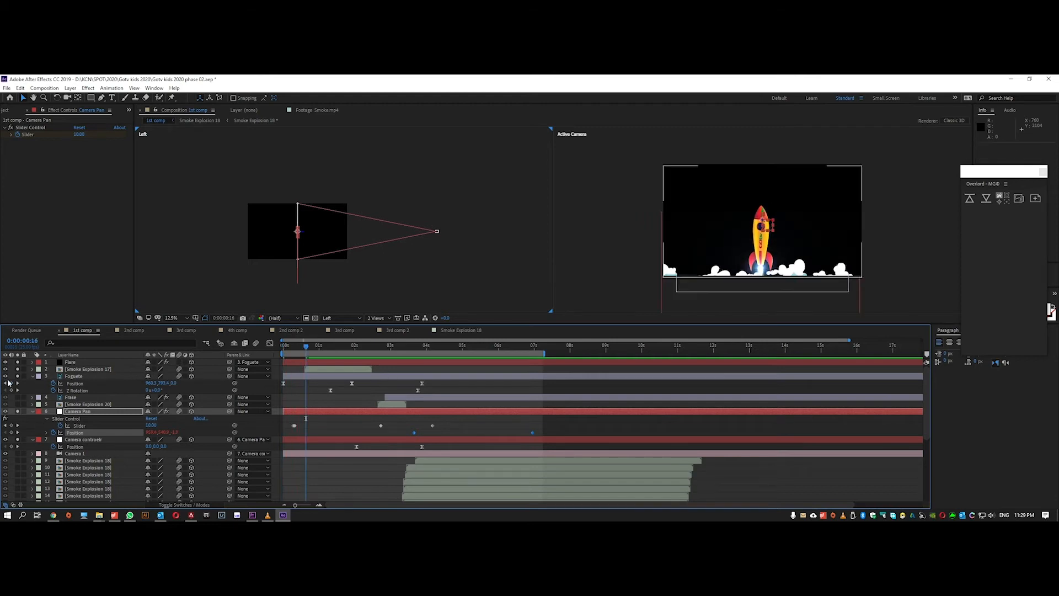
{"action": "key", "text": "space"}
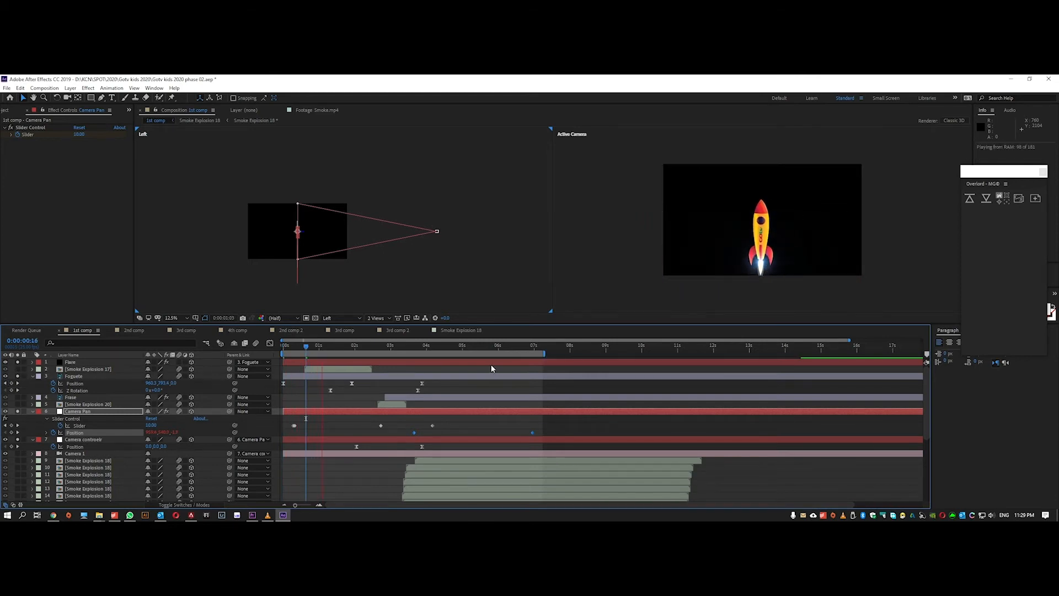
{"action": "key", "text": "space"}
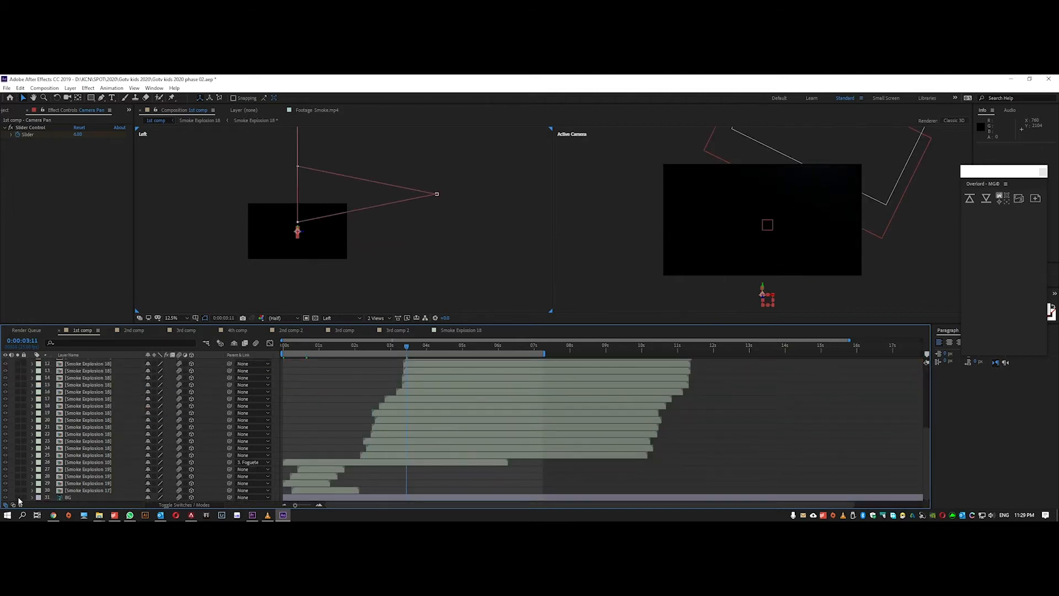
{"action": "scroll", "coordinate": [420, 416], "scroll_direction": "up", "scroll_amount": 5}
{"action": "key", "text": "space"}
Step: Reveal the wiggle expression on Camera Pan's Position, highlight its function name, and reselect Camera Pan
{"action": "left_click", "coordinate": [91, 439]}
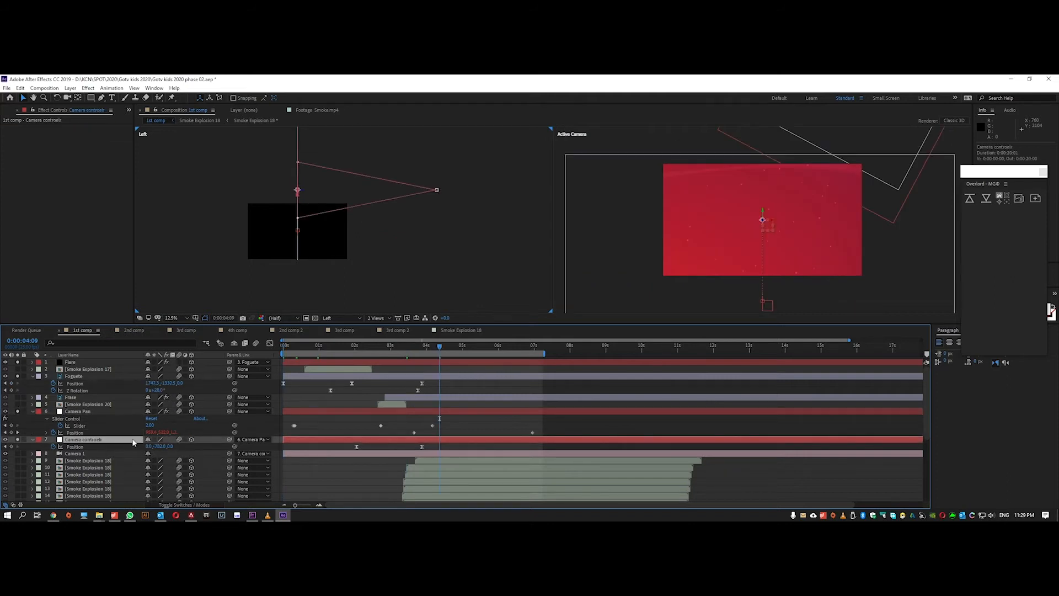
{"action": "left_click", "coordinate": [47, 432]}
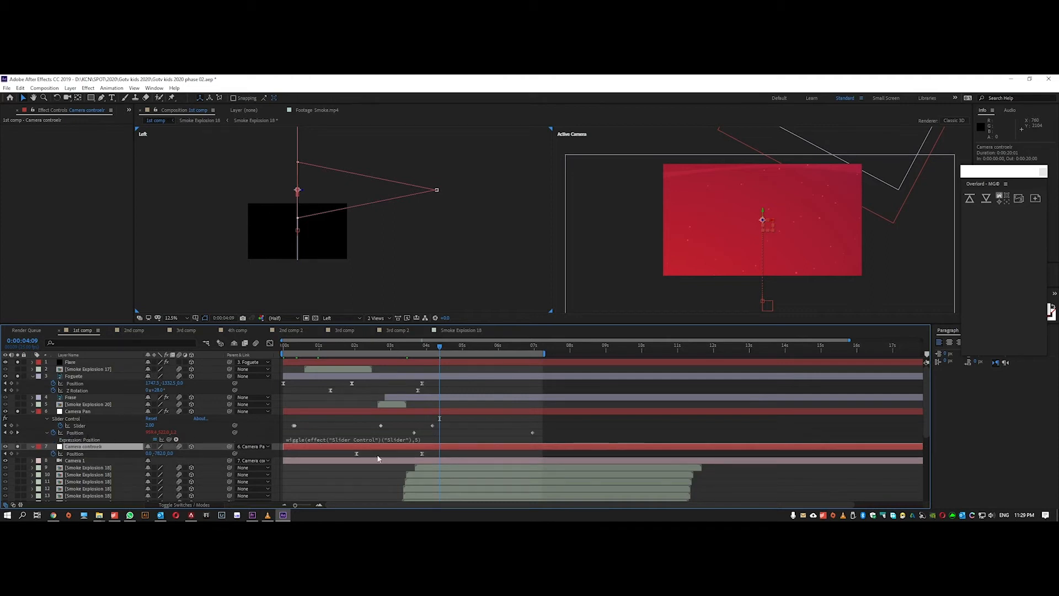
{"action": "left_click", "coordinate": [305, 440]}
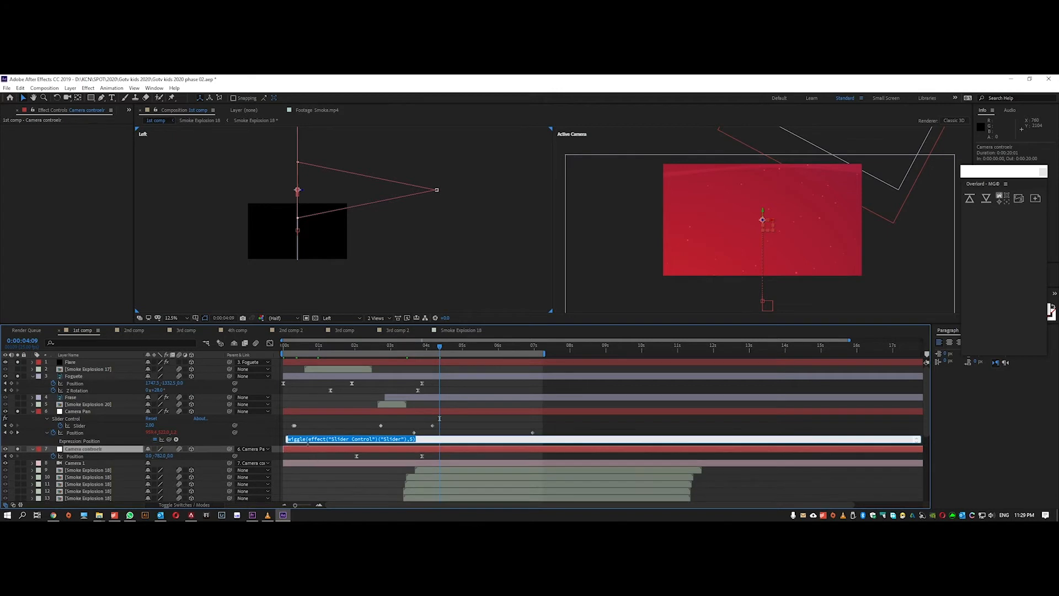
{"action": "left_click", "coordinate": [301, 439]}
{"action": "double_click", "coordinate": [301, 439]}
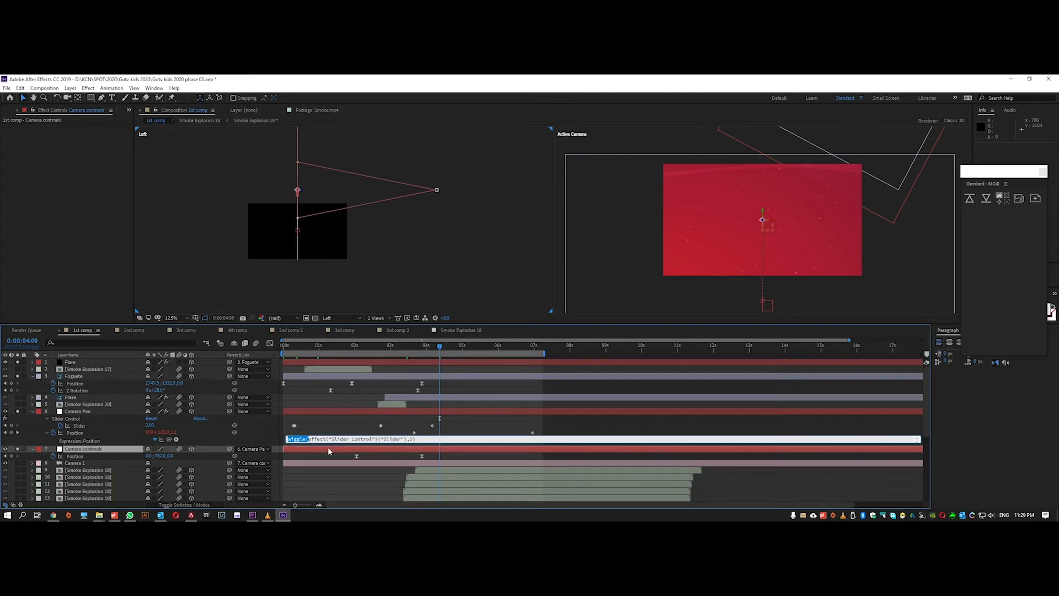
{"action": "left_click", "coordinate": [339, 411]}
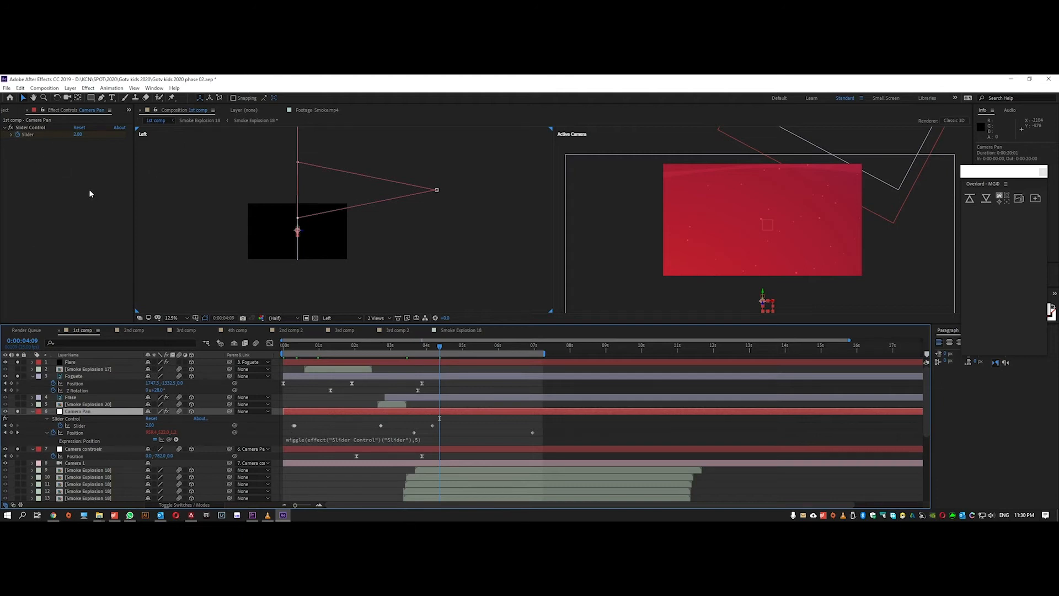
Step: Preview the soloed rocket animation from the first frame and check the camera shake from 0:00:02:16
{"action": "left_click", "coordinate": [283, 350]}
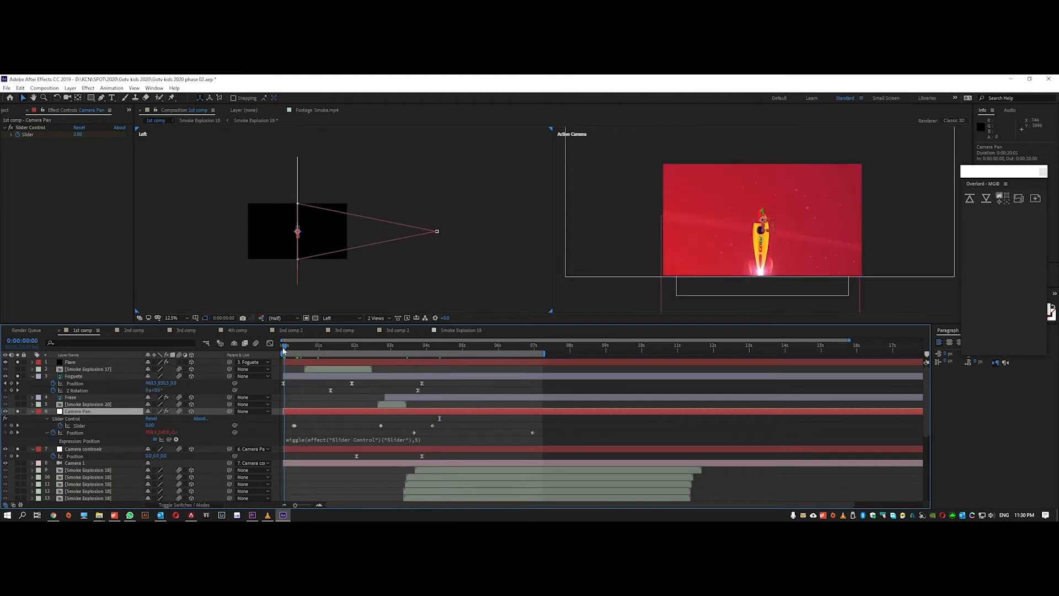
{"action": "key", "text": "space"}
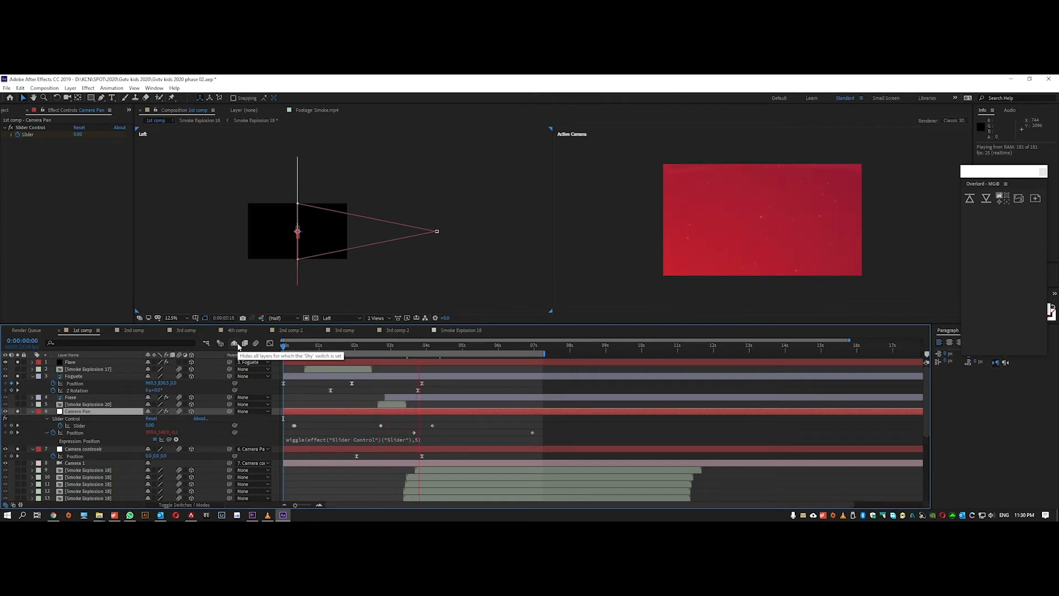
{"action": "key", "text": "space"}
{"action": "left_click", "coordinate": [376, 345]}
{"action": "key", "text": "space"}
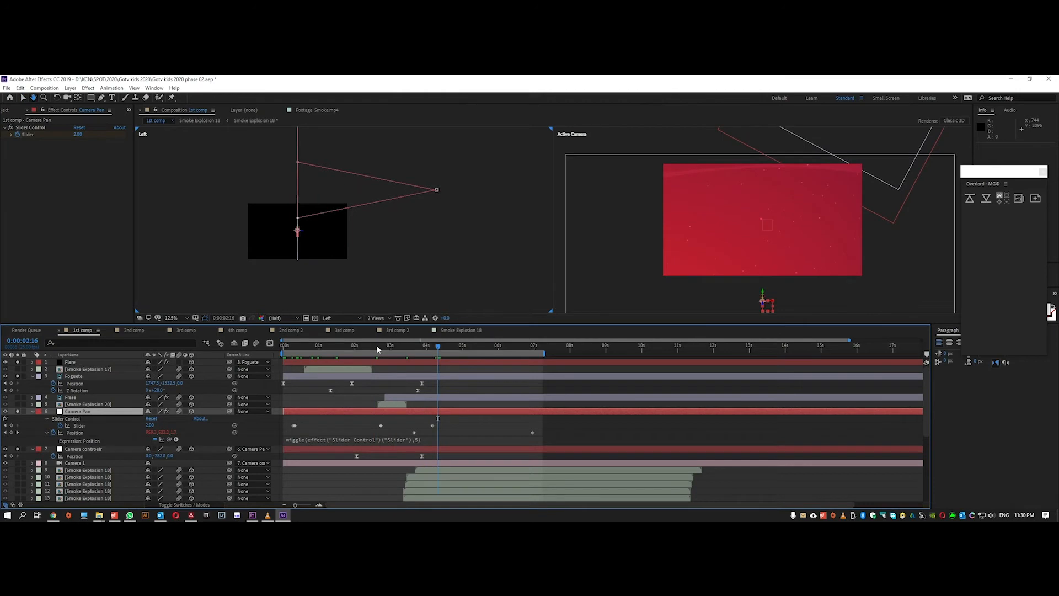
{"action": "left_click", "coordinate": [378, 346]}
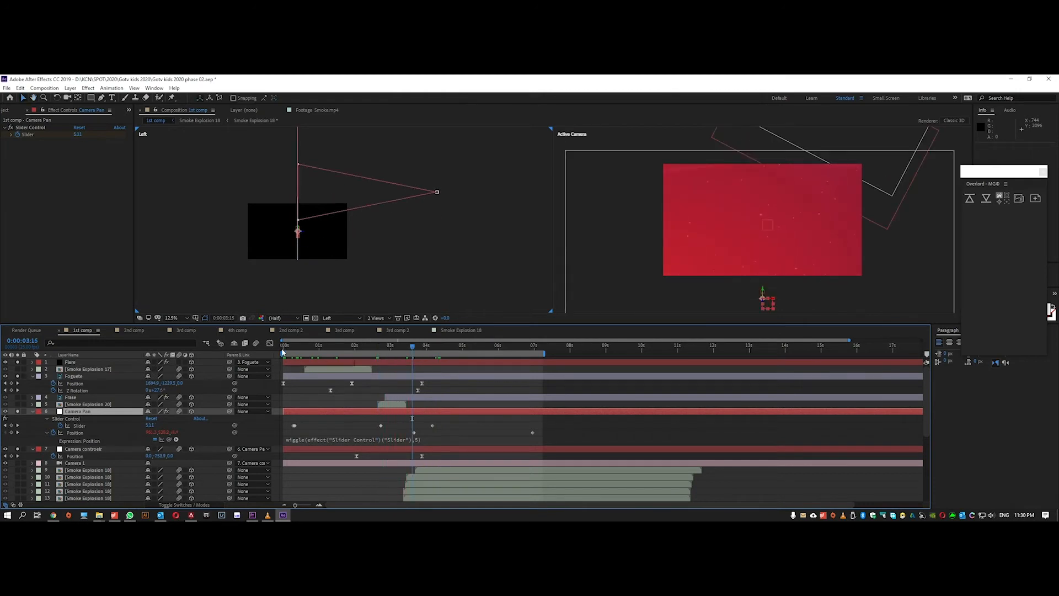
Step: Scrub from the start past 0:00:04:00 to examine how Camera Pan's Slider Control value changes between its keyframes
{"action": "left_click", "coordinate": [276, 349]}
{"action": "key", "text": "space"}
{"action": "left_click", "coordinate": [78, 134]}
{"action": "type", "text": "10"}
{"action": "key", "text": "Return"}
{"action": "left_click", "coordinate": [289, 345]}
{"action": "left_click", "coordinate": [303, 348]}
{"action": "left_click", "coordinate": [399, 348]}
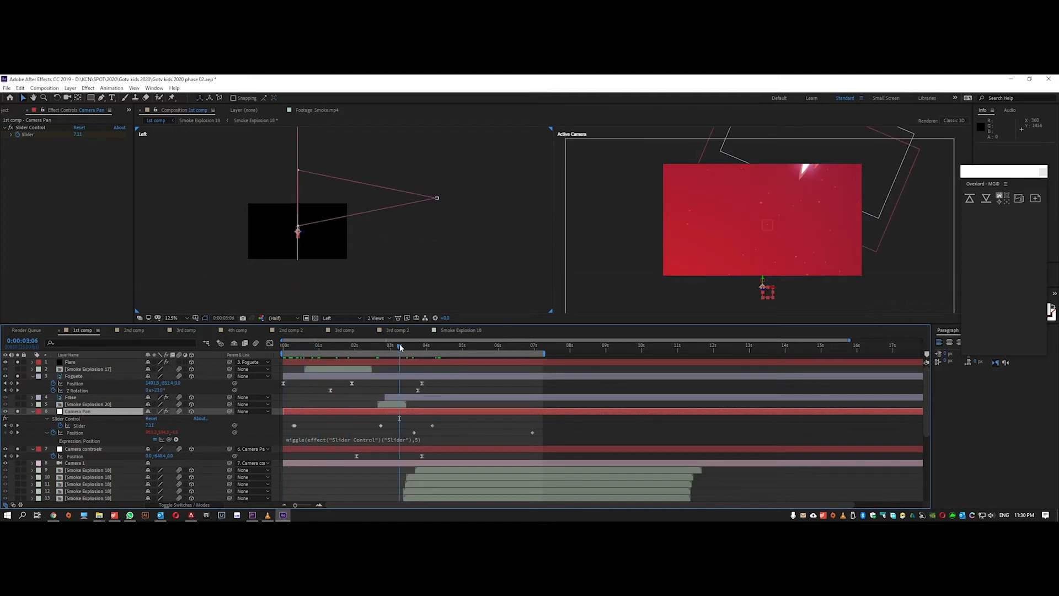
{"action": "left_click", "coordinate": [417, 346]}
{"action": "left_click", "coordinate": [425, 346]}
{"action": "left_click", "coordinate": [430, 348]}
{"action": "left_click", "coordinate": [435, 347]}
{"action": "left_click_drag", "start_coordinate": [442, 347], "coordinate": [368, 354]}
Step: Replay the soloed rocket animation from the first frame to review the slider-driven camera shake
{"action": "key", "text": "Home"}
{"action": "key", "text": "space"}
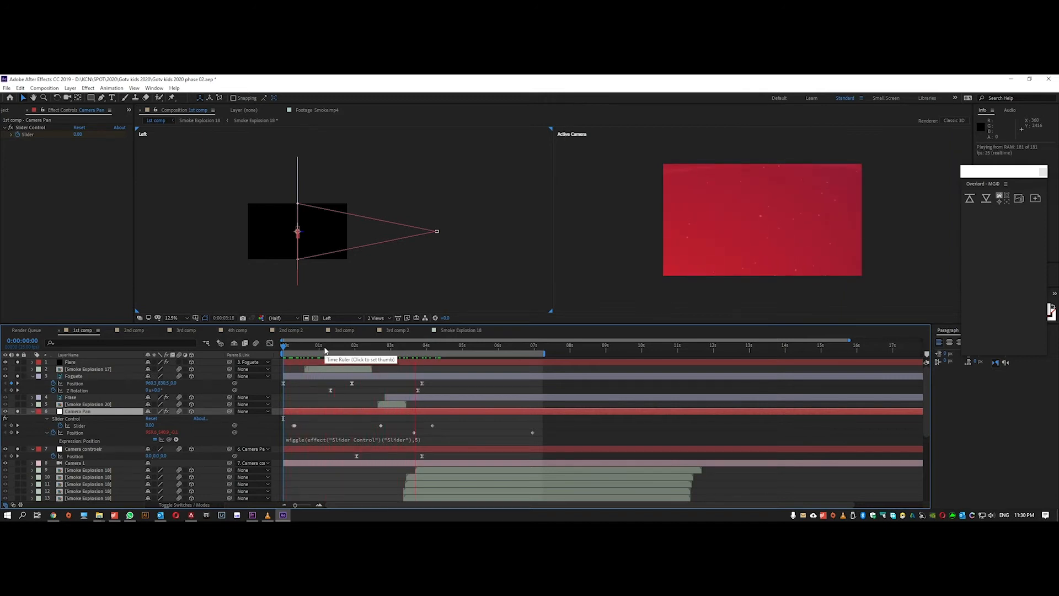
{"action": "key", "text": "space"}
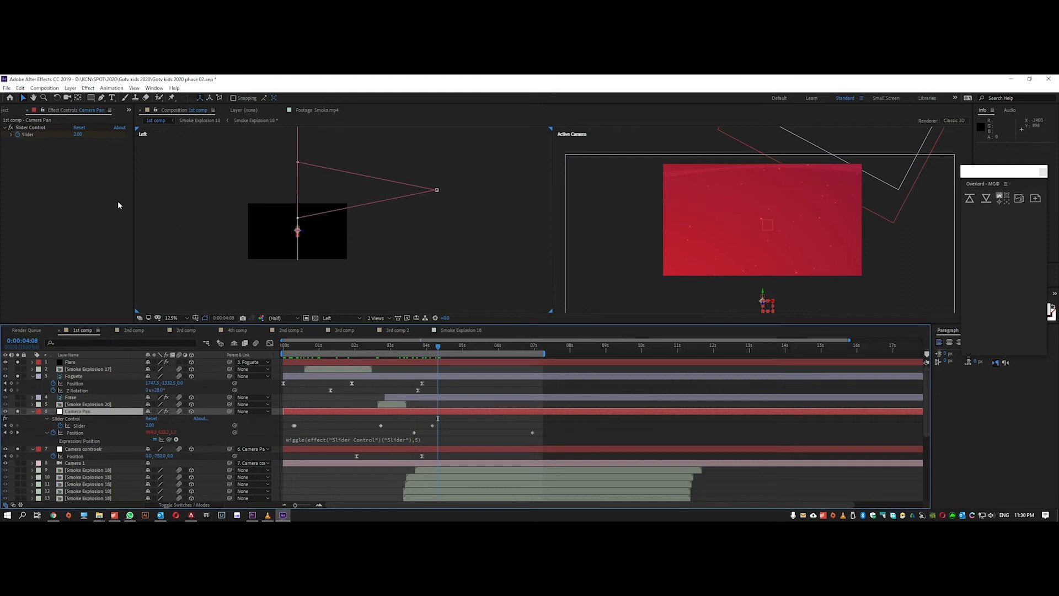
Step: Highlight the effect("Slider Control")("Slider") reference and the last argument in Camera Pan's wiggle expression
{"action": "left_click", "coordinate": [283, 441]}
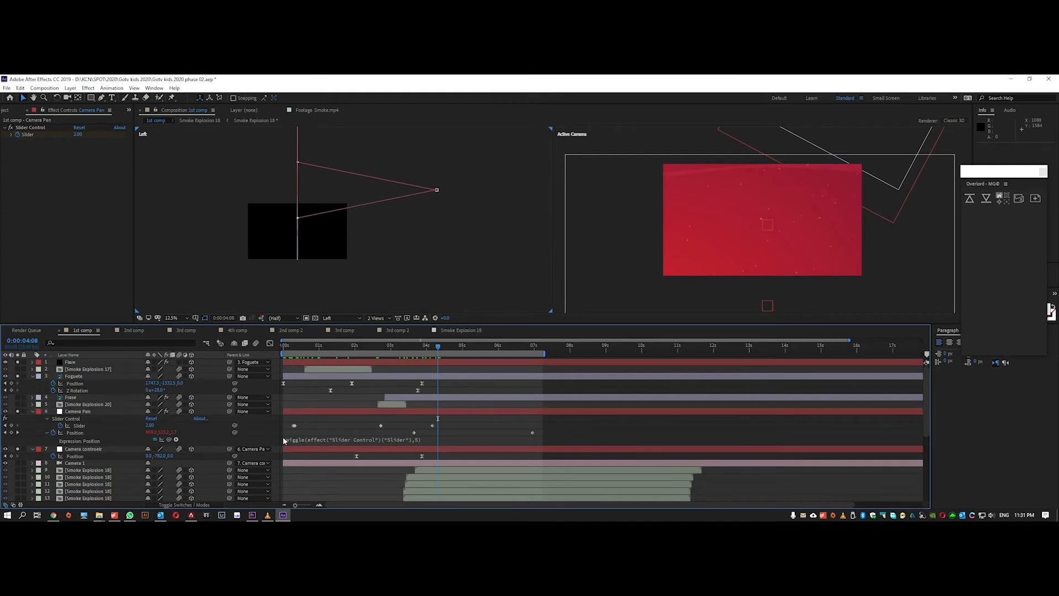
{"action": "left_click", "coordinate": [306, 437]}
{"action": "left_click_drag", "start_coordinate": [307, 439], "coordinate": [408, 439]}
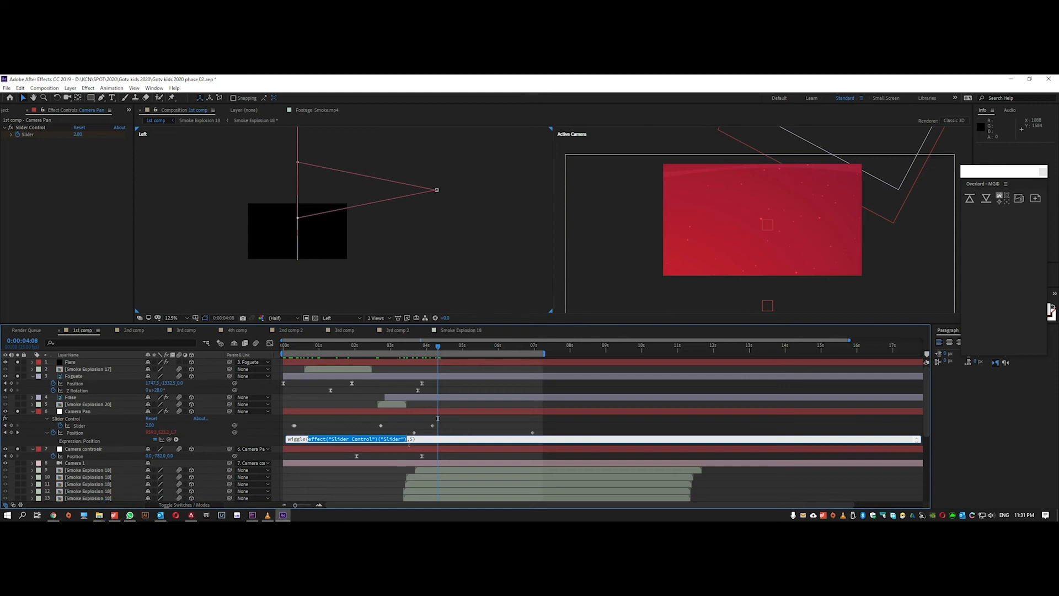
{"action": "double_click", "coordinate": [411, 439]}
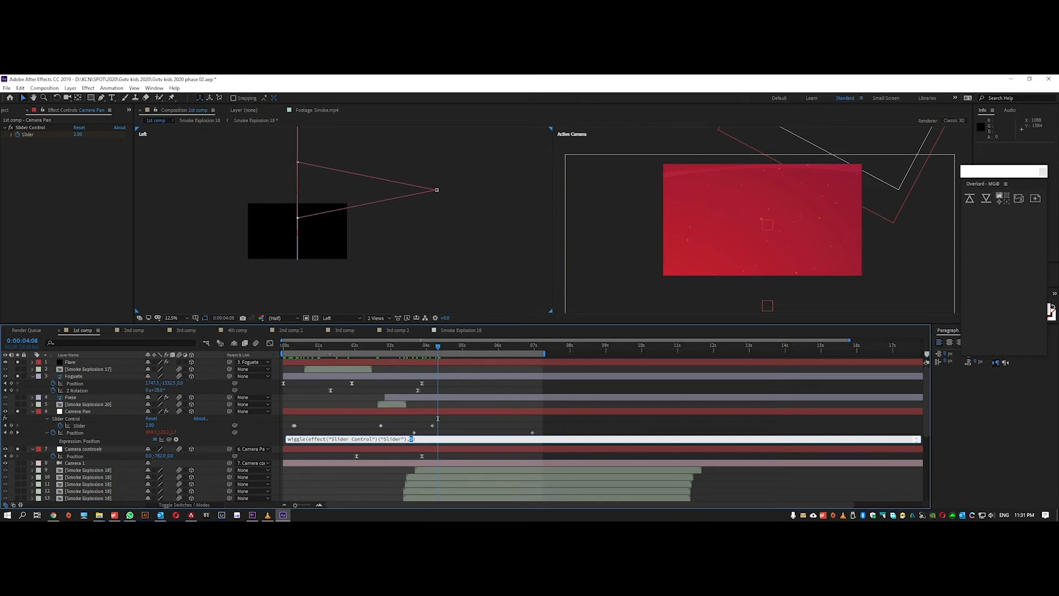
Step: Scrub between 0:00:00:01 and 0:00:00:08 to examine Camera Pan's first Slider keyframes
{"action": "left_click_drag", "start_coordinate": [321, 348], "coordinate": [284, 353]}
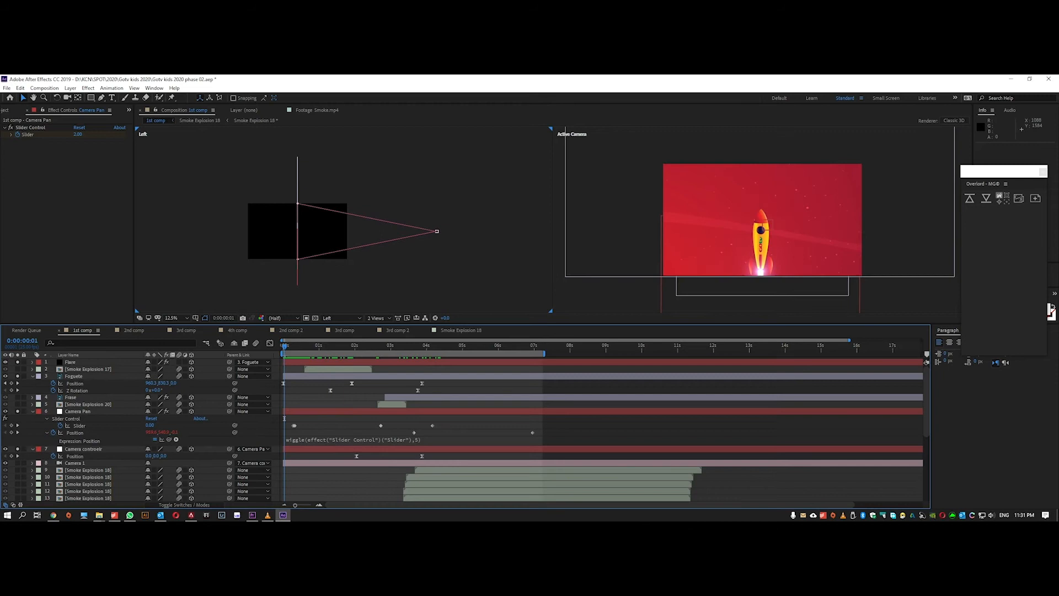
{"action": "left_click_drag", "start_coordinate": [283, 346], "coordinate": [294, 350]}
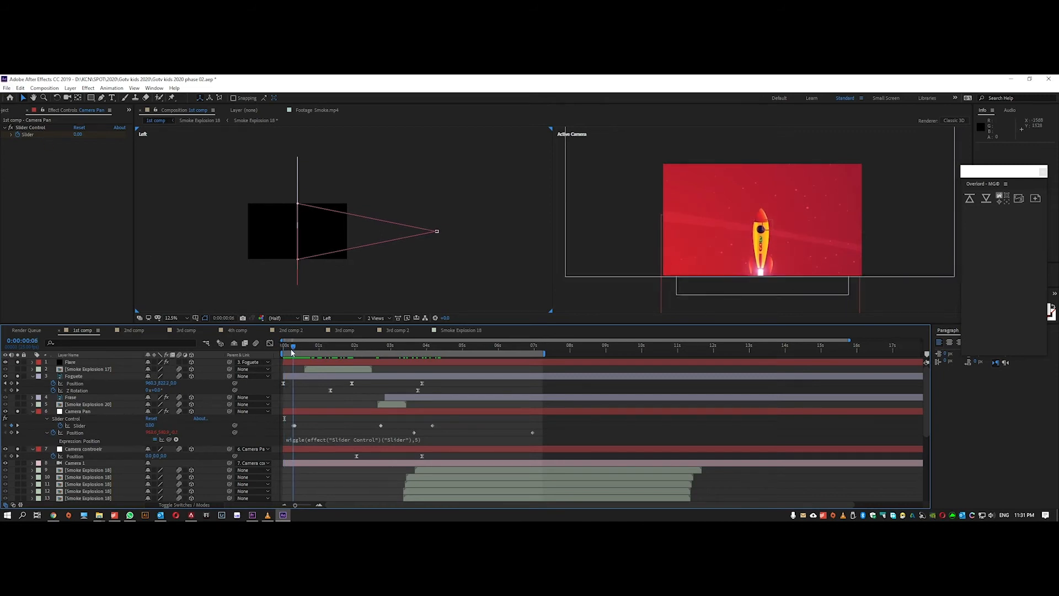
{"action": "left_click_drag", "start_coordinate": [294, 347], "coordinate": [298, 348]}
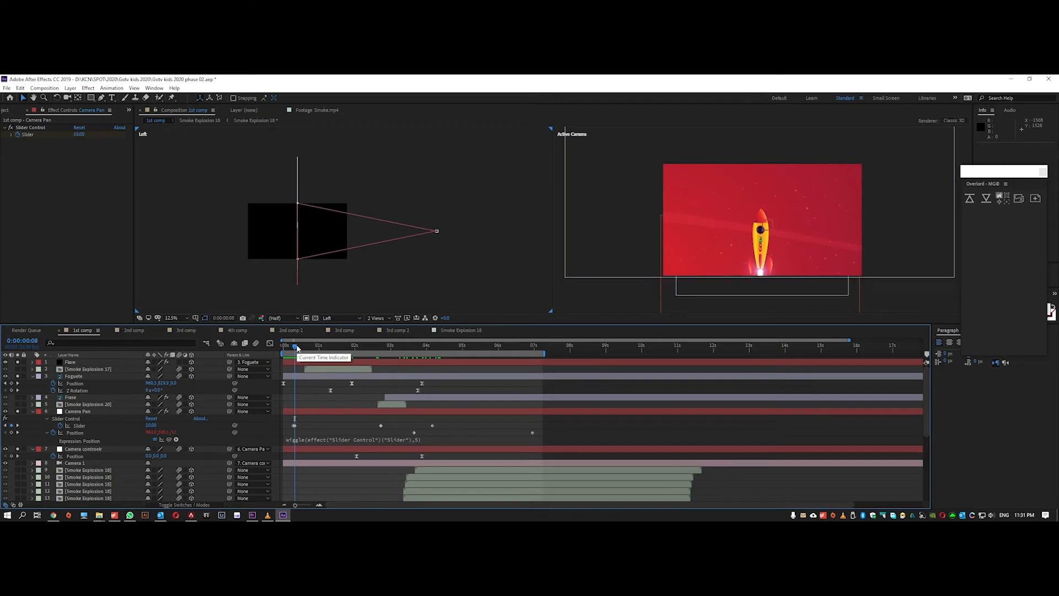
Step: Turn off solo on the Camera Pan, Foguete, Flare and BG layers to restore the full scene in 1st comp
{"action": "left_click", "coordinate": [18, 411]}
{"action": "left_click", "coordinate": [18, 376]}
{"action": "left_click", "coordinate": [18, 362]}
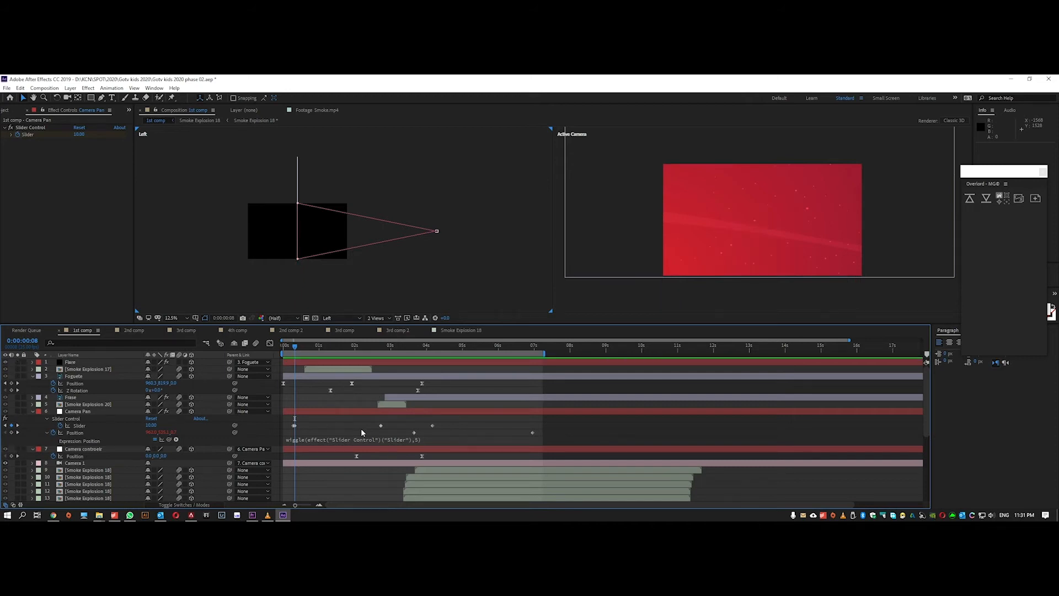
{"action": "scroll", "coordinate": [361, 428], "scroll_direction": "down", "scroll_amount": 6}
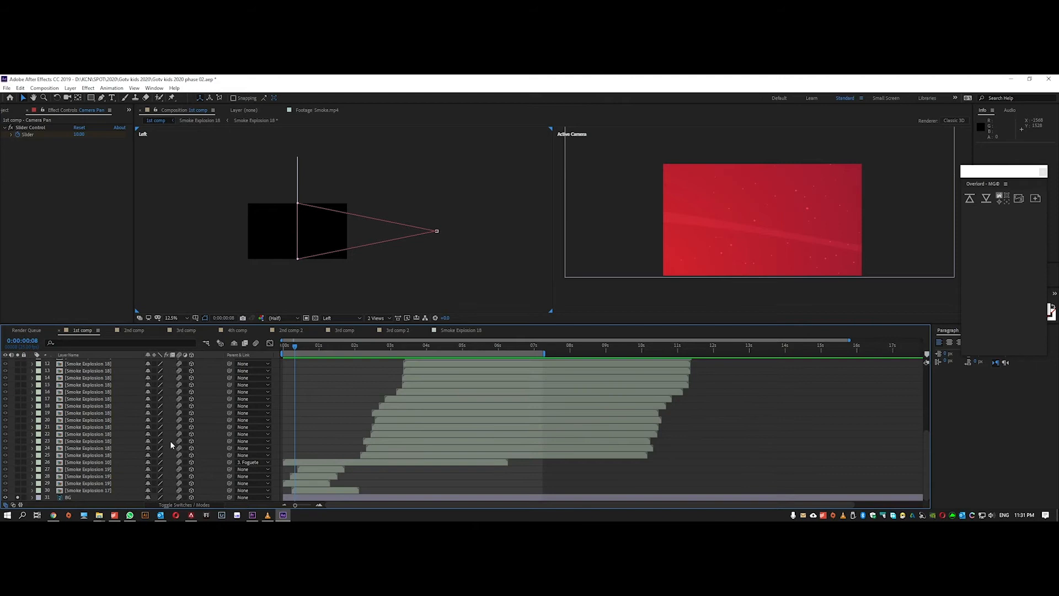
{"action": "scroll", "coordinate": [335, 442], "scroll_direction": "up", "scroll_amount": 6}
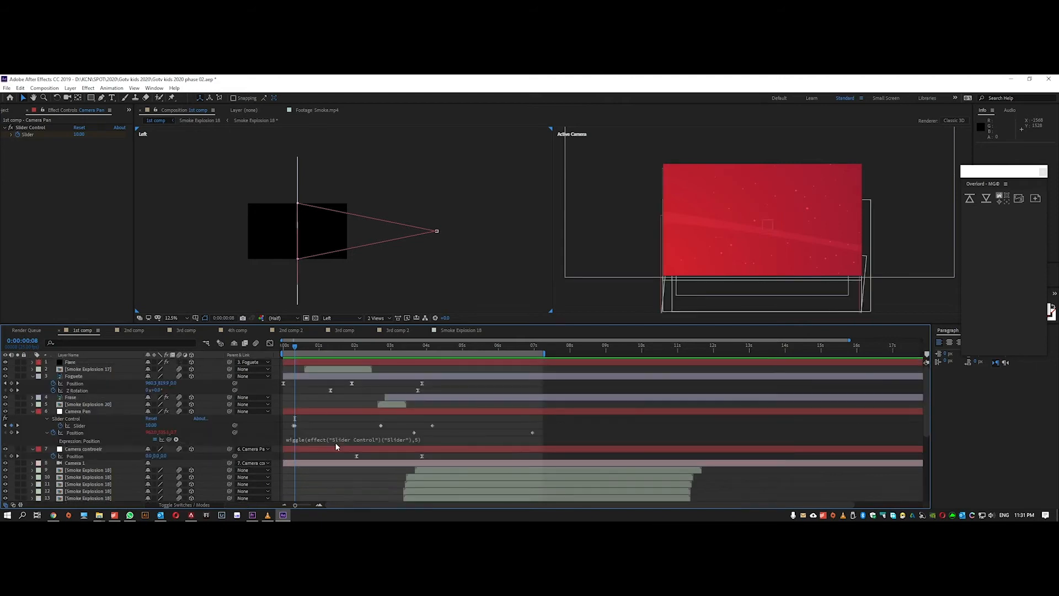
Step: Scrub from 0:00:00:08 past 0:00:04:02 to examine the full scene at Camera Pan's Slider keyframes
{"action": "mouse_move", "coordinate": [296, 347]}
{"action": "left_mouse_down"}
{"action": "mouse_move", "coordinate": [283, 348]}
{"action": "mouse_move", "coordinate": [296, 348]}
{"action": "left_mouse_up"}
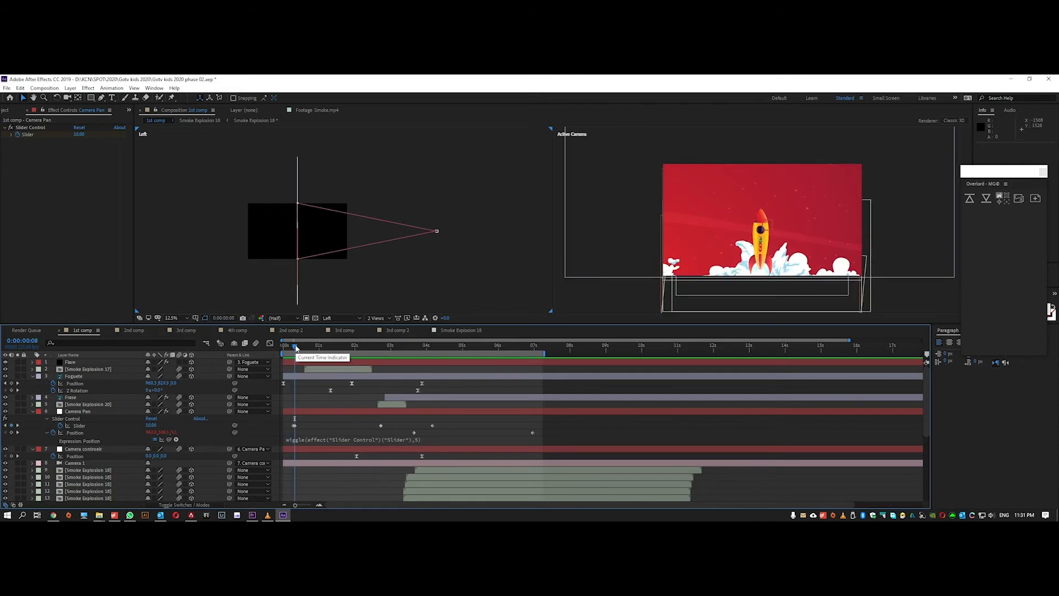
{"action": "left_click_drag", "start_coordinate": [296, 348], "coordinate": [382, 356]}
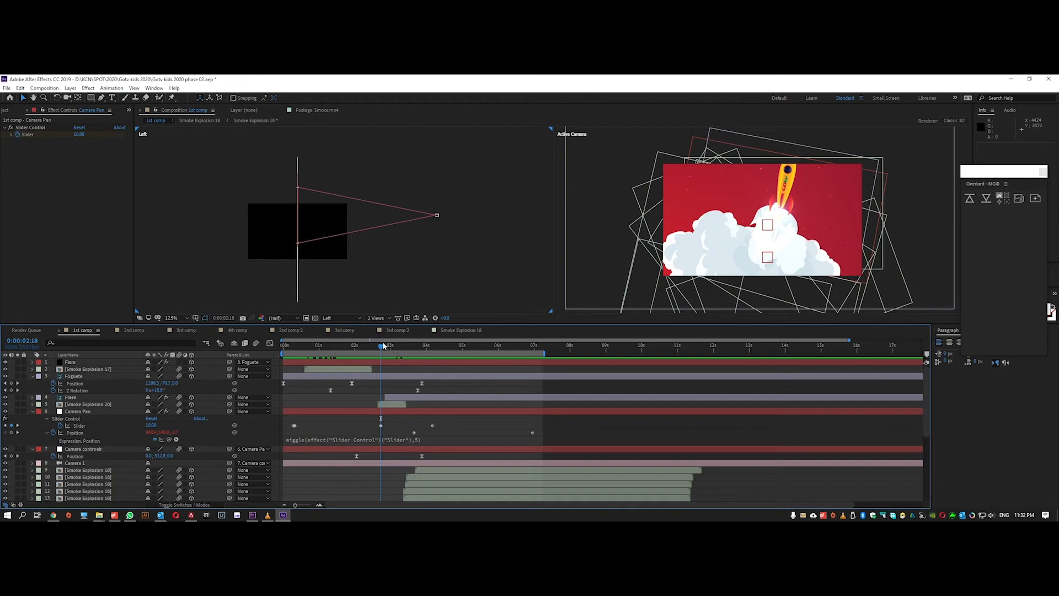
{"action": "left_click_drag", "start_coordinate": [381, 346], "coordinate": [432, 356]}
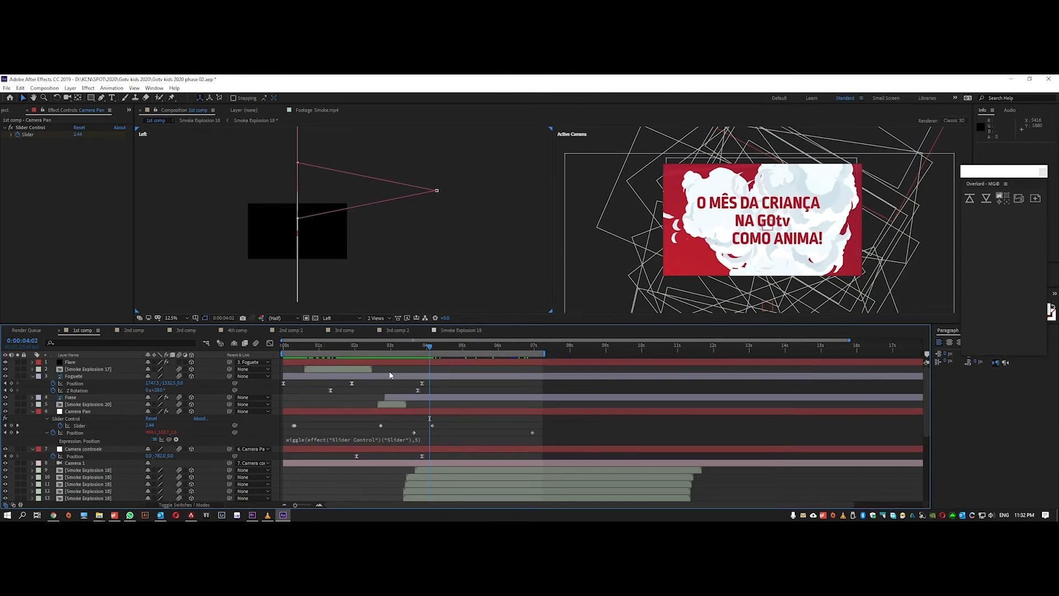
{"action": "left_click_drag", "start_coordinate": [382, 346], "coordinate": [467, 353]}
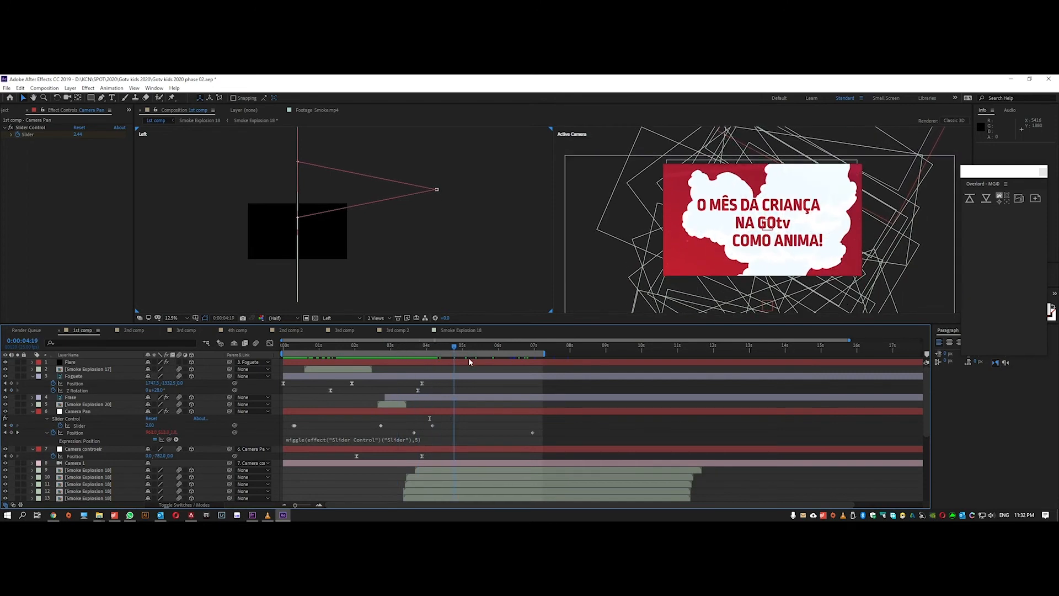
Step: Collapse the expanded properties of all layers in 1st comp and clear the layer selection
{"action": "key", "text": "ctrl+a"}
{"action": "left_click", "coordinate": [32, 412]}
{"action": "left_click", "coordinate": [325, 418]}
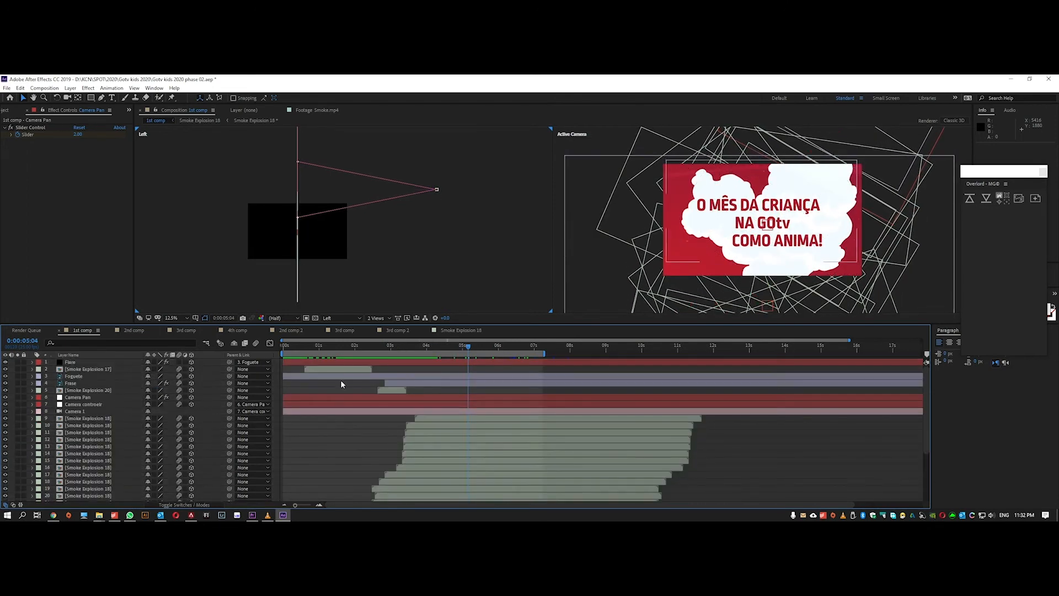
Step: Open 2nd comp and scrub between its start and 0:00:03:03 to examine the rocket passing the framed show clips
{"action": "left_click", "coordinate": [134, 331]}
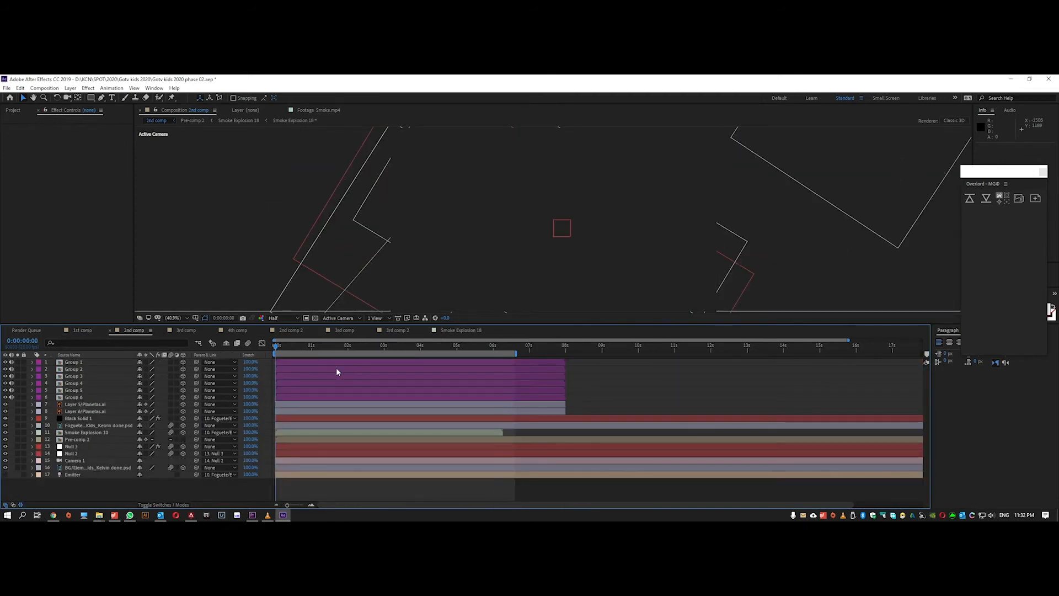
{"action": "left_click", "coordinate": [312, 349]}
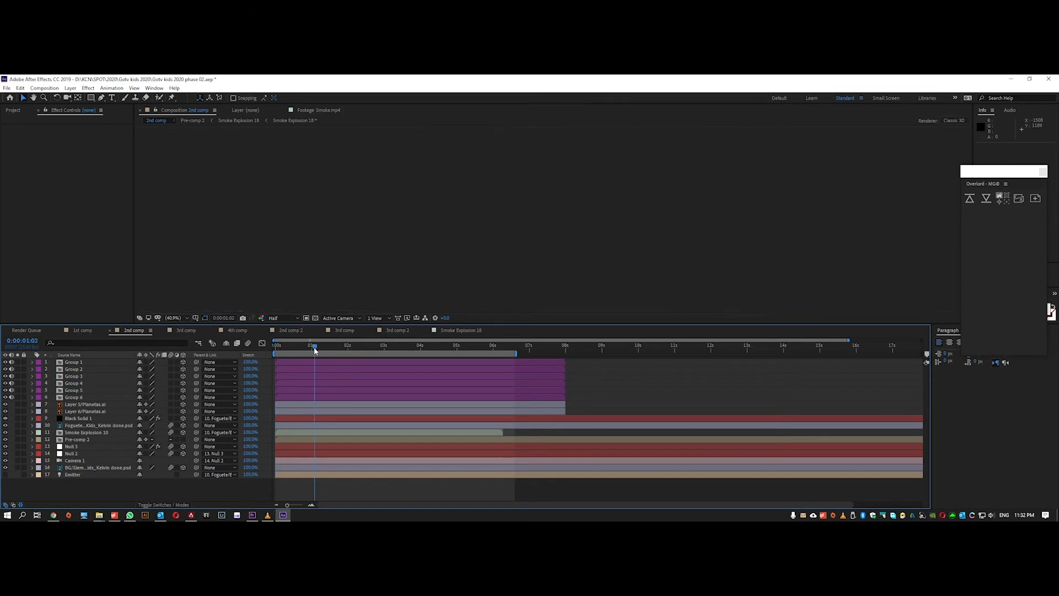
{"action": "left_click_drag", "start_coordinate": [316, 347], "coordinate": [340, 345]}
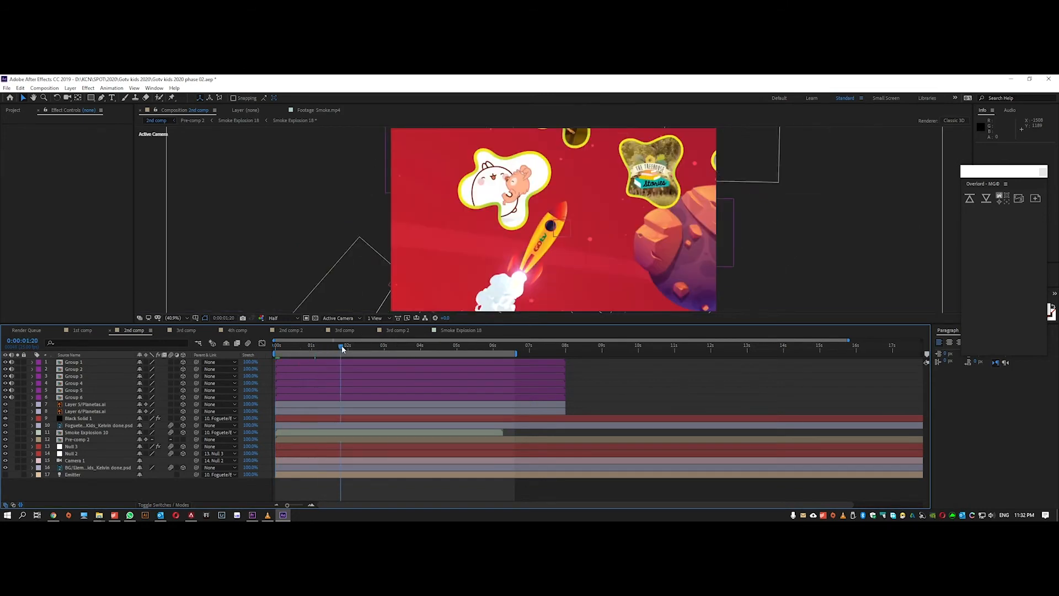
{"action": "left_click", "coordinate": [389, 350]}
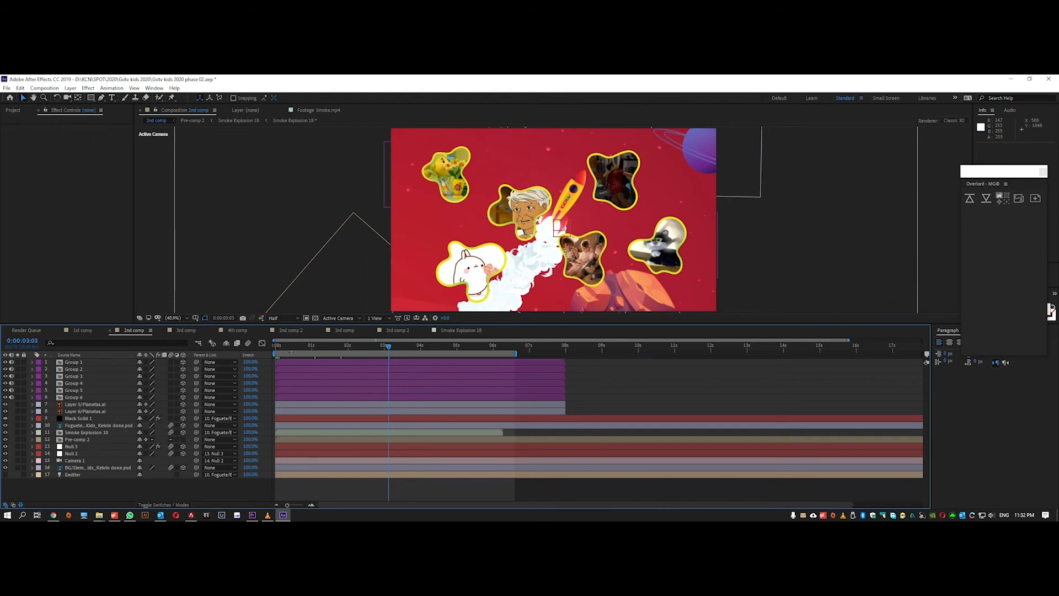
{"action": "left_click_drag", "start_coordinate": [280, 346], "coordinate": [329, 364]}
{"action": "left_click", "coordinate": [290, 361]}
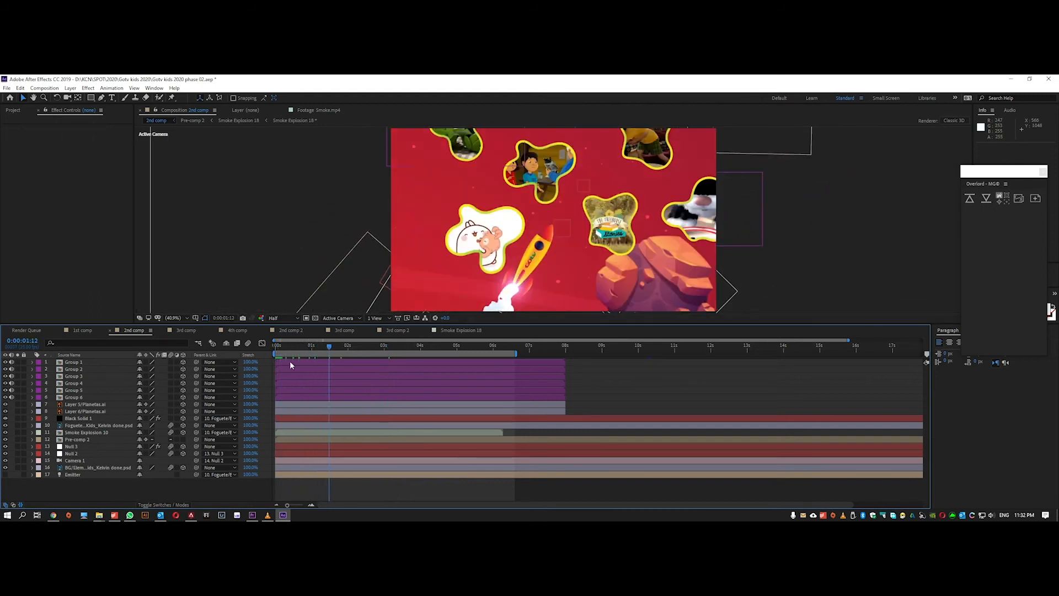
{"action": "left_click_drag", "start_coordinate": [296, 363], "coordinate": [344, 351]}
Step: Open the Group 1 precomp, briefly hide its video footage to inspect the yellow outline, and scrub to 0:00:02:10
{"action": "double_click", "coordinate": [288, 364]}
{"action": "left_click", "coordinate": [85, 362]}
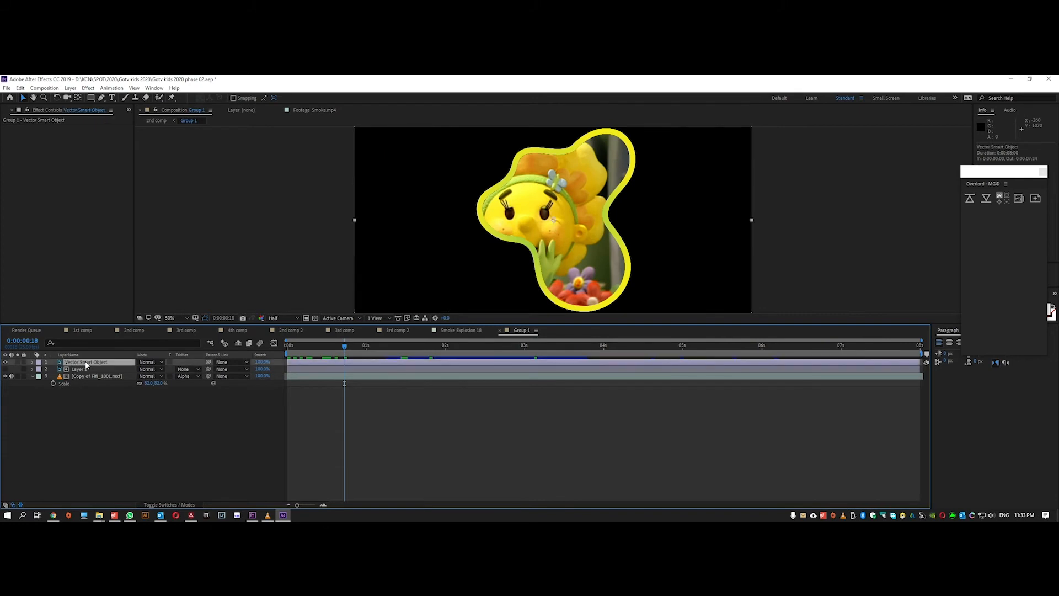
{"action": "left_click", "coordinate": [5, 373]}
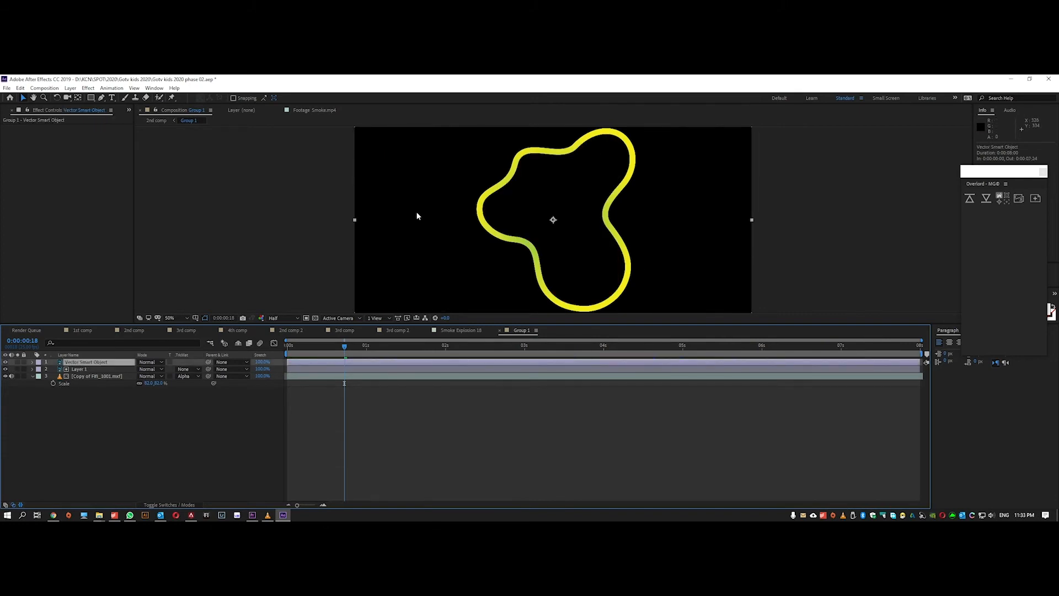
{"action": "left_click", "coordinate": [5, 374]}
{"action": "left_click_drag", "start_coordinate": [312, 351], "coordinate": [477, 352]}
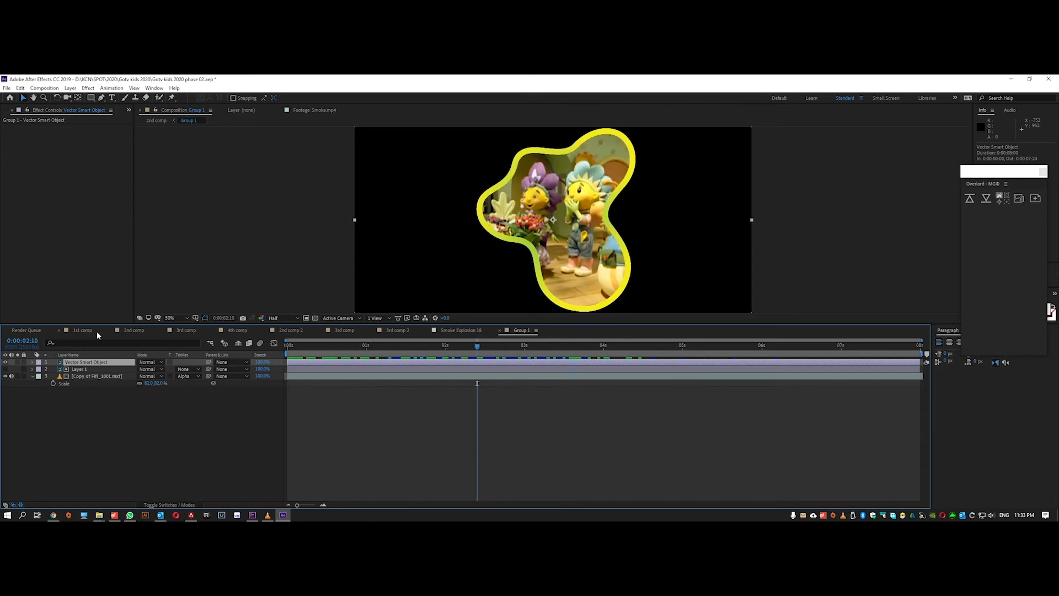
Step: Leave Group 1 and open 3rd comp at its first frame to view the rocket's entrance
{"action": "left_click", "coordinate": [137, 330]}
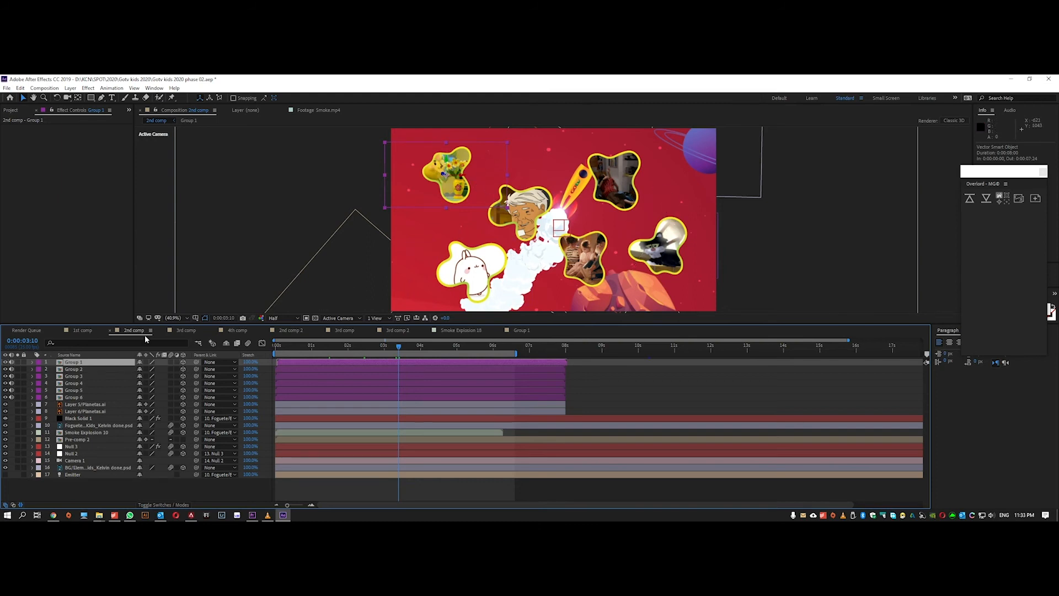
{"action": "left_click", "coordinate": [178, 331]}
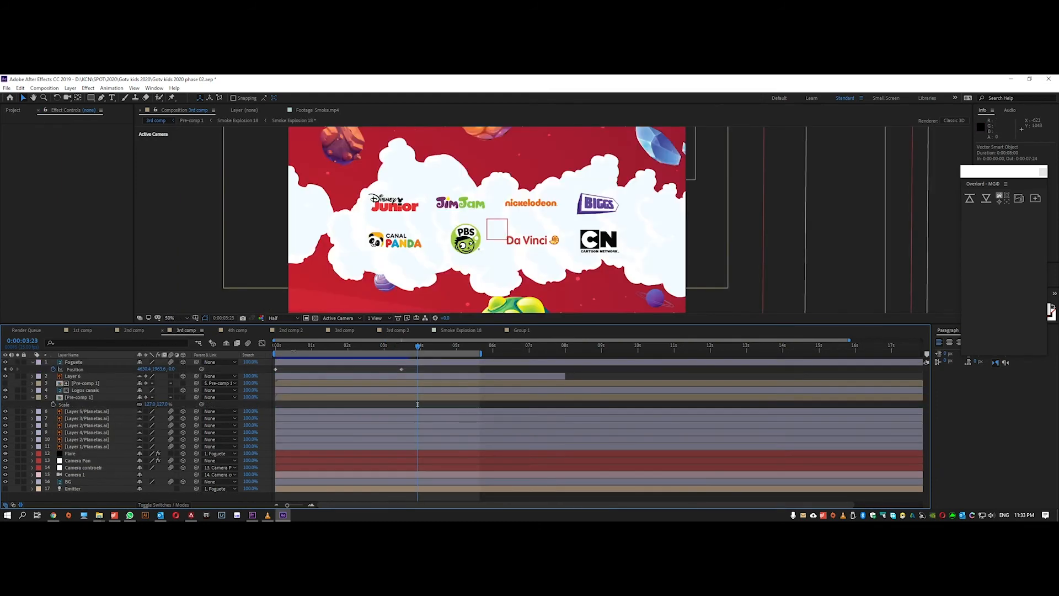
{"action": "left_click_drag", "start_coordinate": [285, 346], "coordinate": [270, 346]}
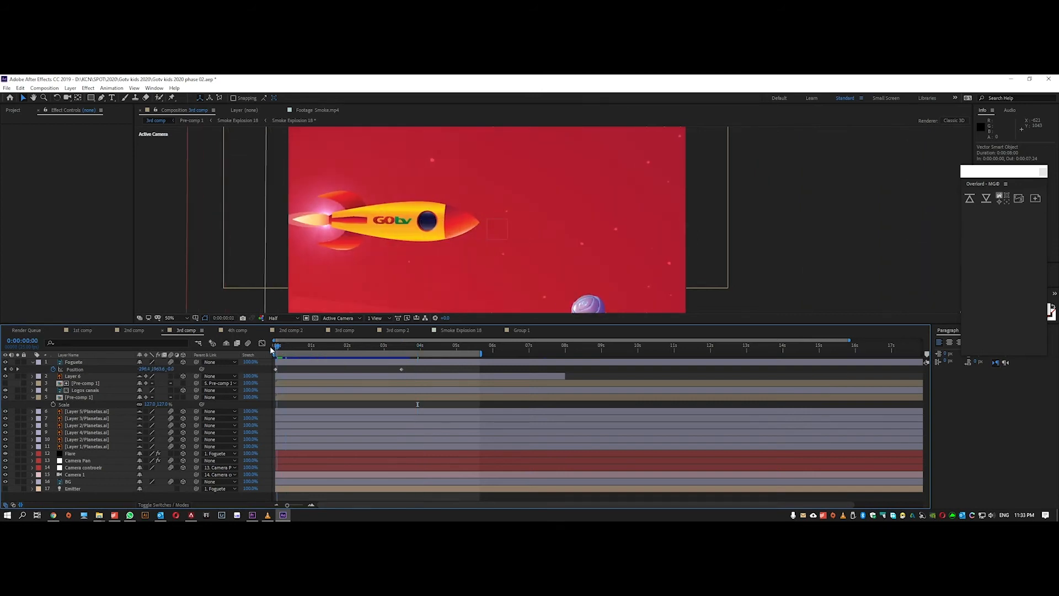
{"action": "scroll", "coordinate": [399, 237], "scroll_direction": "down", "scroll_amount": 3}
{"action": "scroll", "coordinate": [399, 240], "scroll_direction": "up", "scroll_amount": 1}
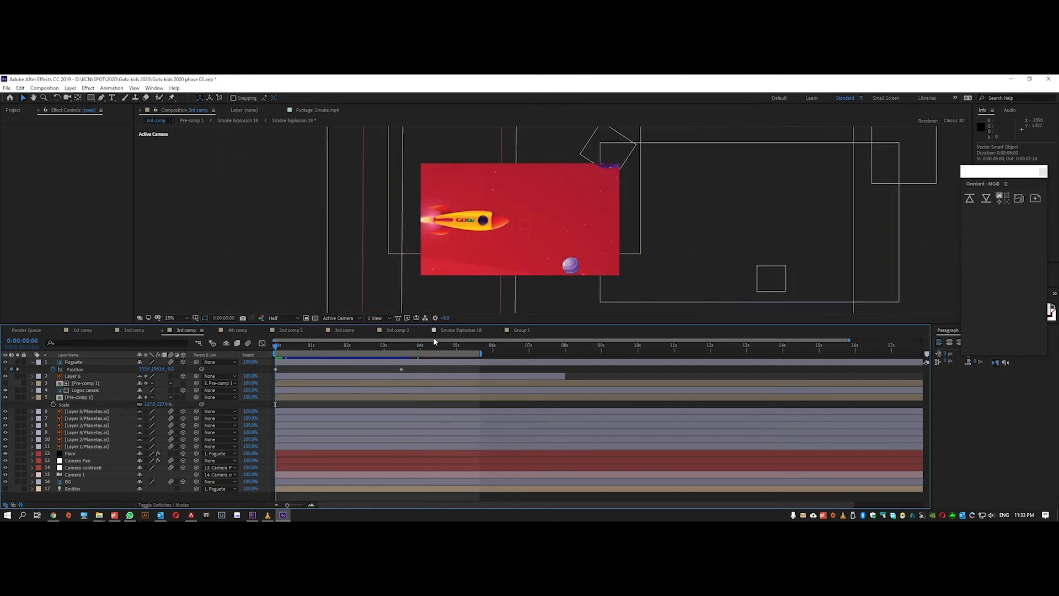
Step: Show 3rd comp in a two-view layout with the Top view beside the Active Camera view
{"action": "left_click", "coordinate": [384, 323]}
{"action": "left_click", "coordinate": [386, 346]}
{"action": "left_click", "coordinate": [450, 257]}
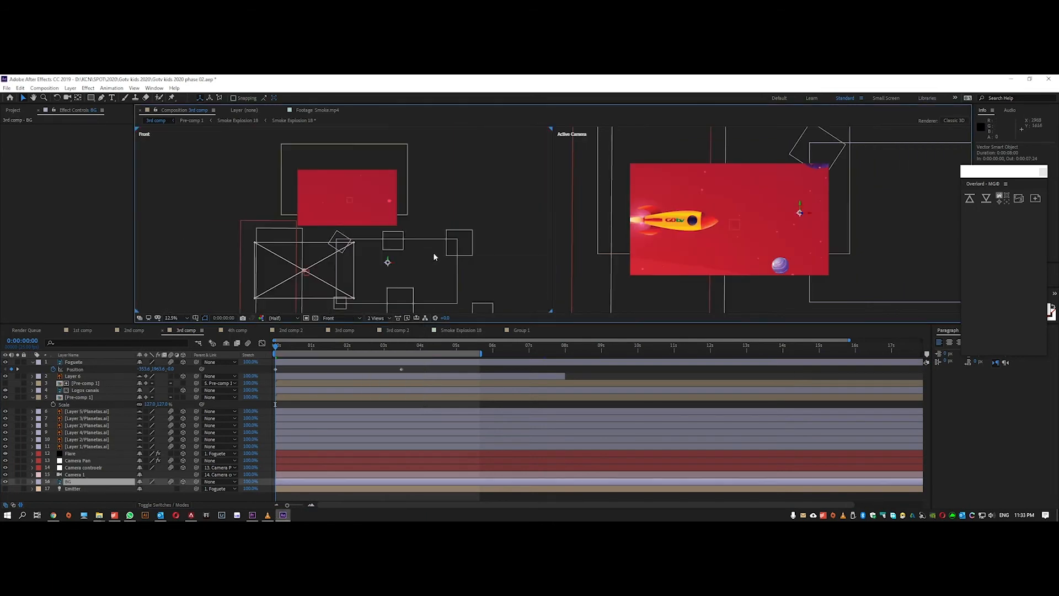
{"action": "left_click", "coordinate": [279, 318]}
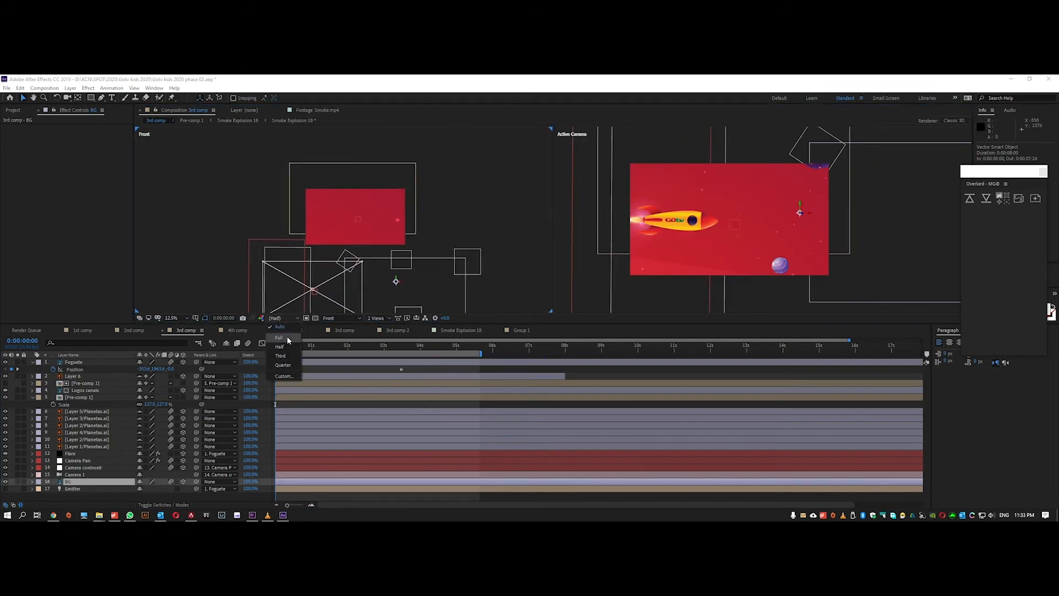
{"action": "left_click", "coordinate": [342, 318]}
{"action": "left_click", "coordinate": [343, 367]}
{"action": "key", "text": "comma"}
{"action": "scroll", "coordinate": [671, 229], "scroll_direction": "down", "scroll_amount": 2}
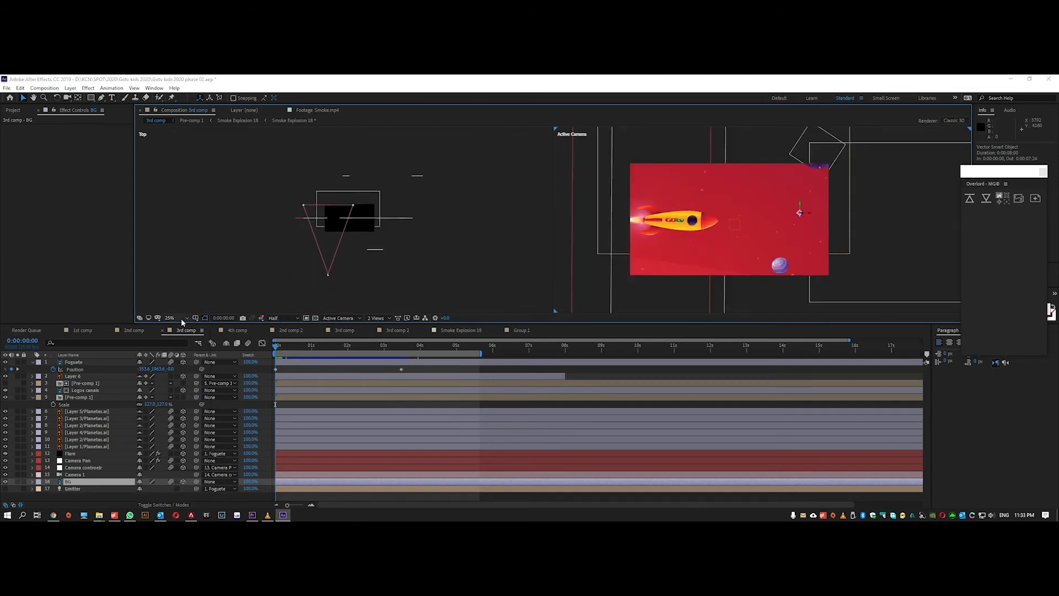
Step: Preview 3rd comp from the first frame and scrub back to 0:00:02:02 to examine the smoke trail revealing the channel logos
{"action": "left_click", "coordinate": [181, 318]}
{"action": "left_click", "coordinate": [181, 329]}
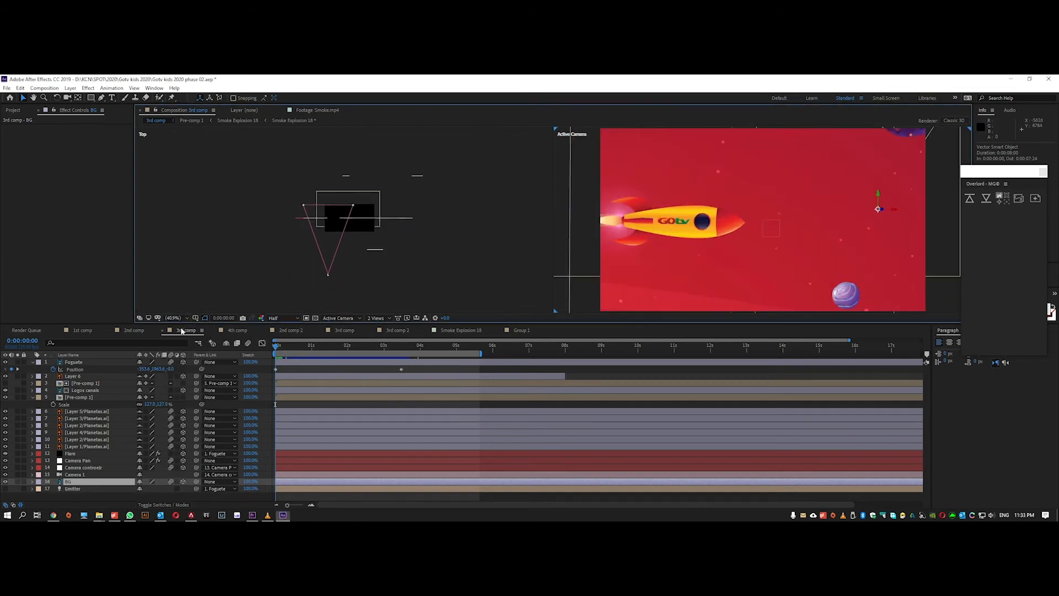
{"action": "mouse_move", "coordinate": [276, 345]}
{"action": "left_mouse_down"}
{"action": "mouse_move", "coordinate": [334, 350]}
{"action": "mouse_move", "coordinate": [274, 360]}
{"action": "left_mouse_up"}
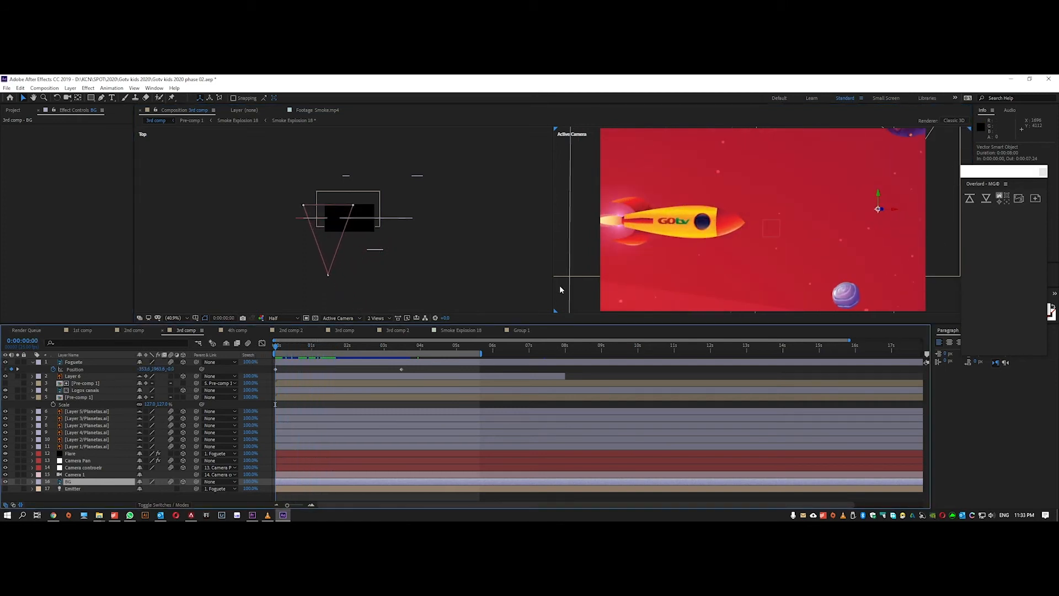
{"action": "scroll", "coordinate": [738, 217], "scroll_direction": "down", "scroll_amount": 2}
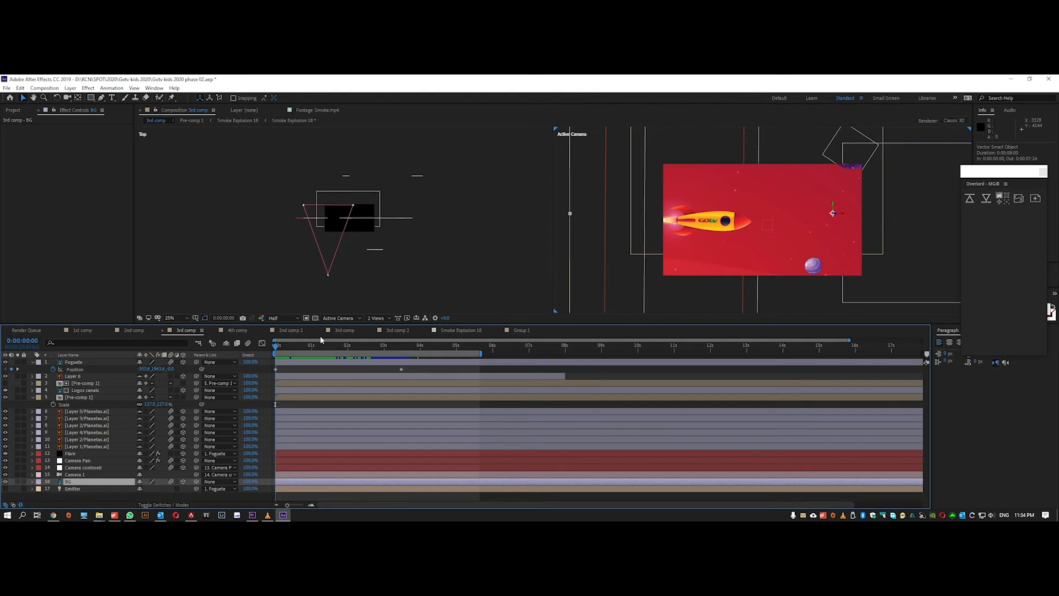
{"action": "key", "text": "space"}
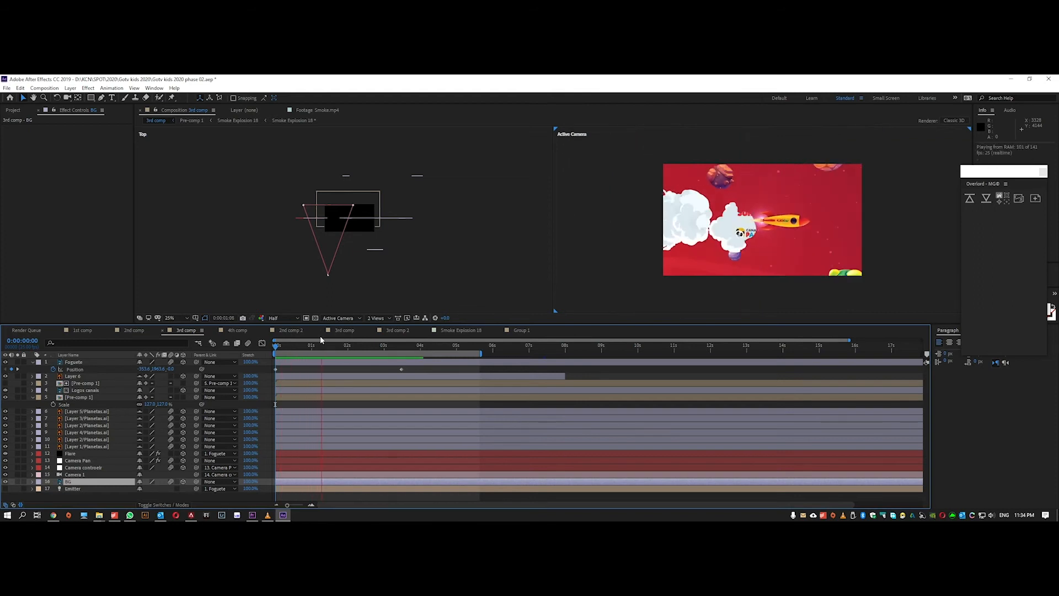
{"action": "key", "text": "space"}
{"action": "key", "text": "space"}
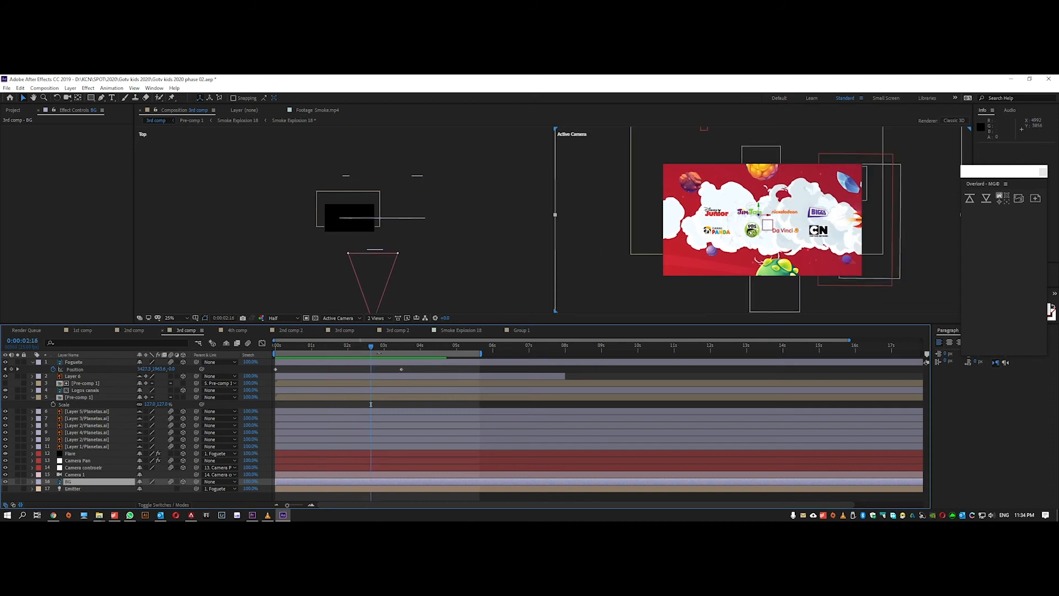
{"action": "left_click_drag", "start_coordinate": [399, 348], "coordinate": [354, 375]}
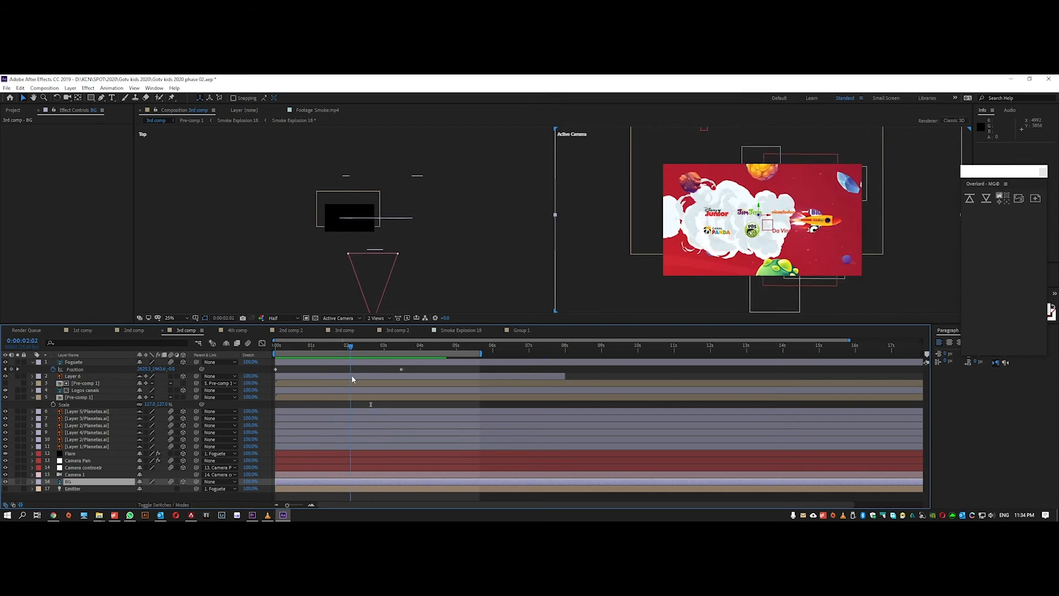
Step: Reveal Camera Pan's keyframes in 3rd comp, replay from the start and scrub to 0:00:00:12 to examine the slider-driven shake
{"action": "left_click", "coordinate": [90, 460]}
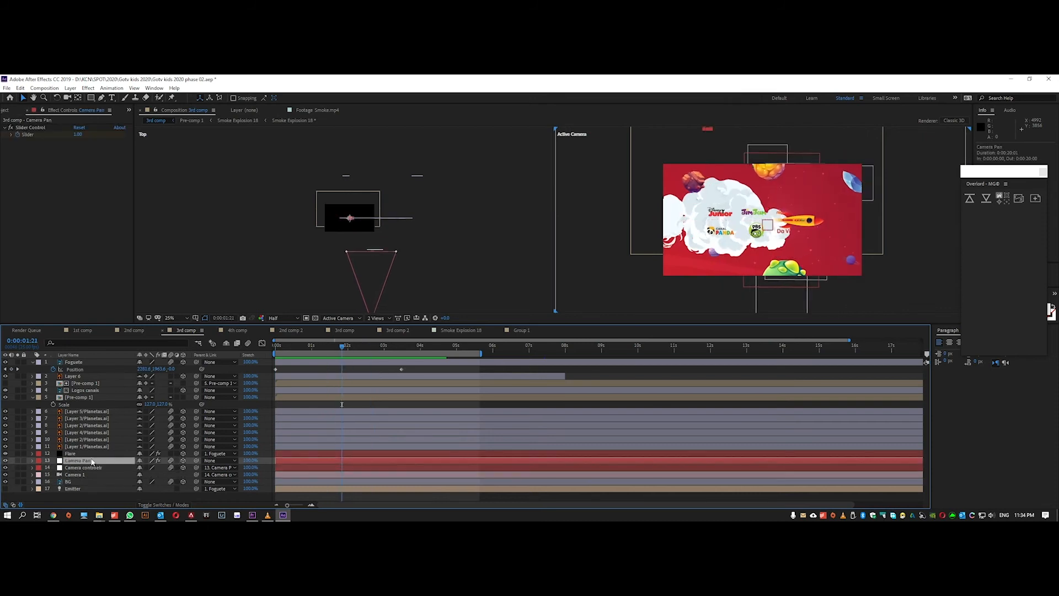
{"action": "key", "text": "u"}
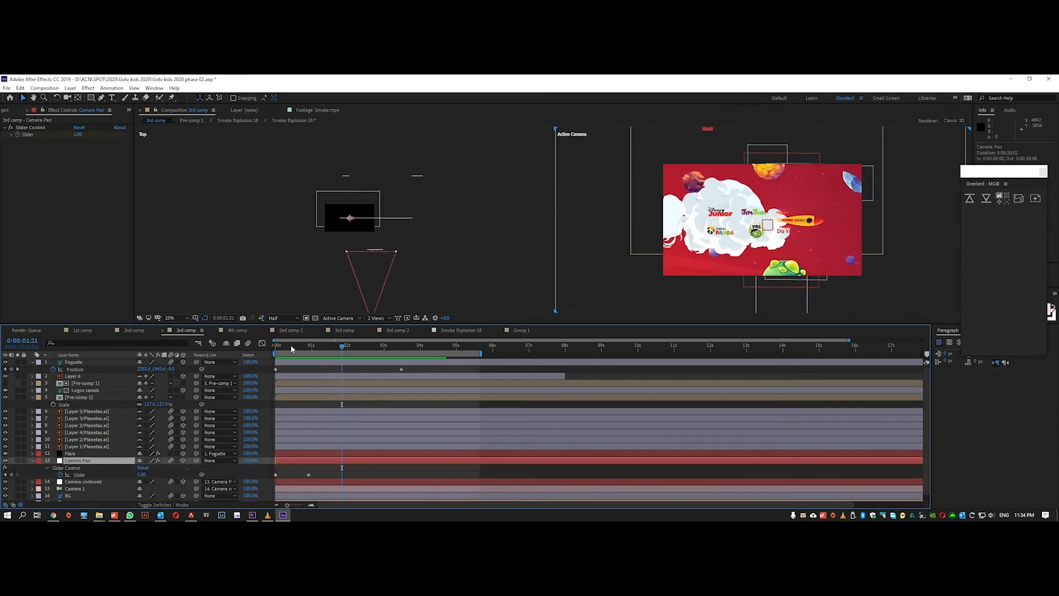
{"action": "left_click_drag", "start_coordinate": [291, 351], "coordinate": [251, 353]}
{"action": "key", "text": "space"}
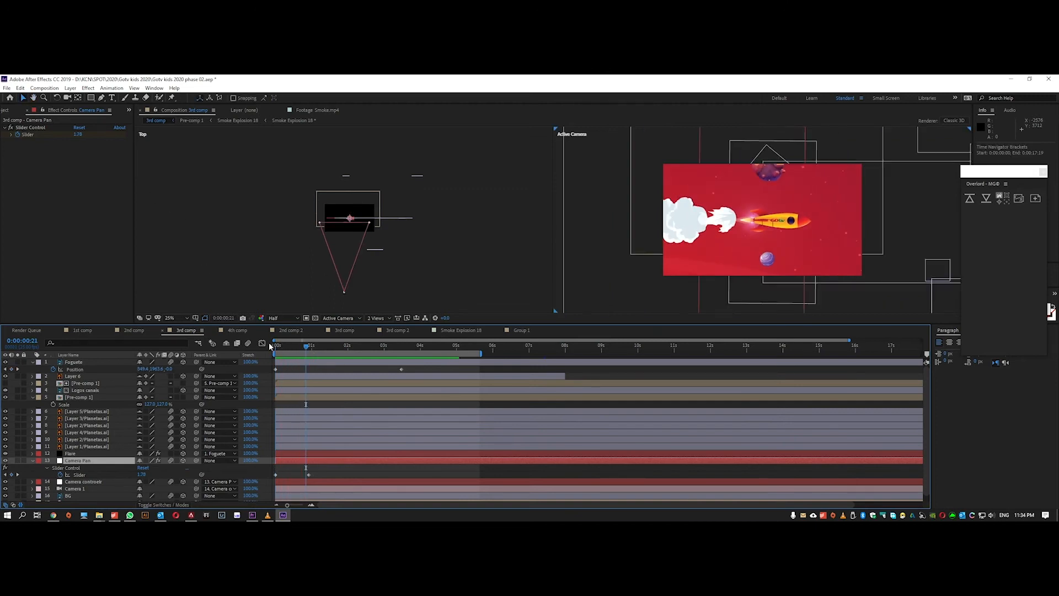
{"action": "key", "text": "space"}
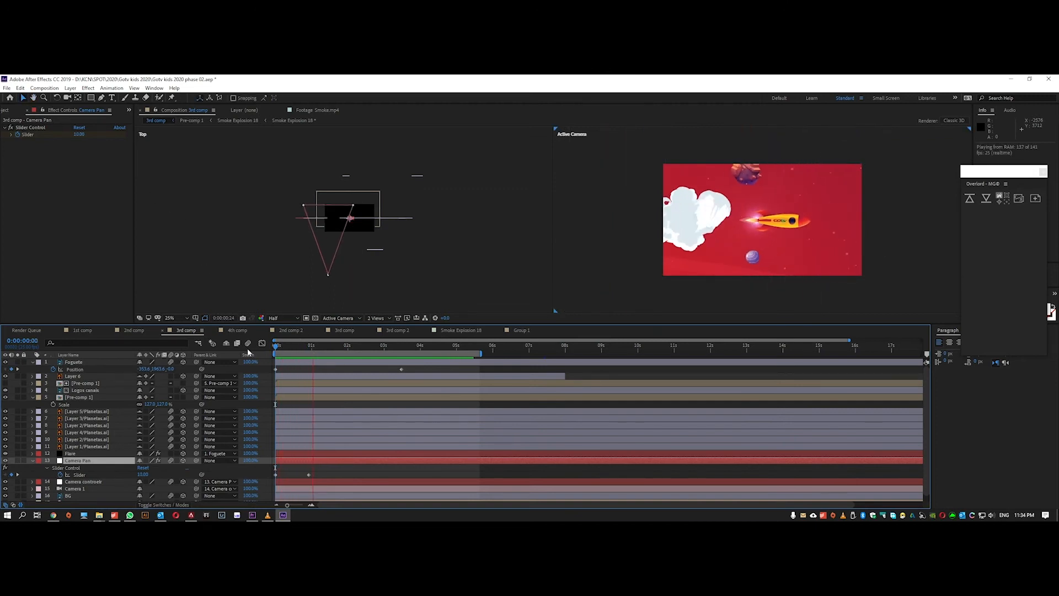
{"action": "key", "text": "space"}
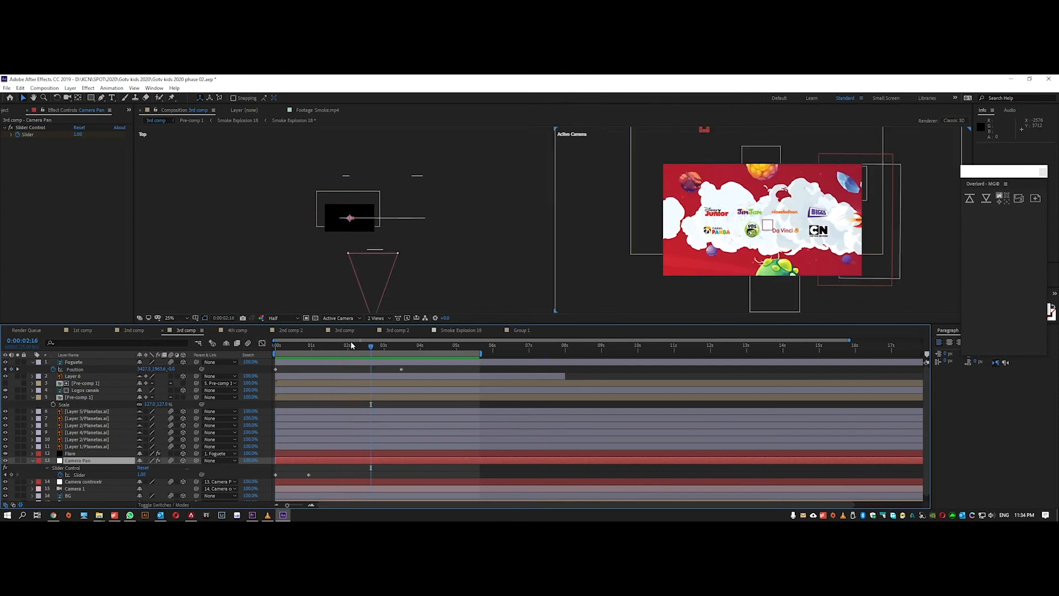
{"action": "left_click_drag", "start_coordinate": [303, 346], "coordinate": [294, 349]}
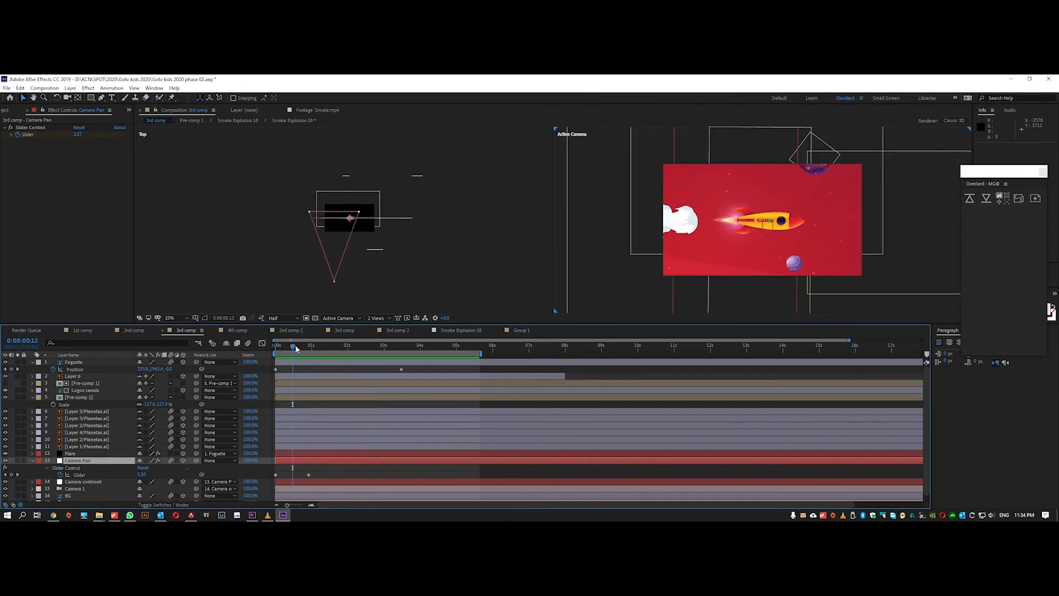
Step: Move 3rd comp to 0:00:04:04 to examine the channel logos lined up over the smoke trail
{"action": "left_click", "coordinate": [426, 346]}
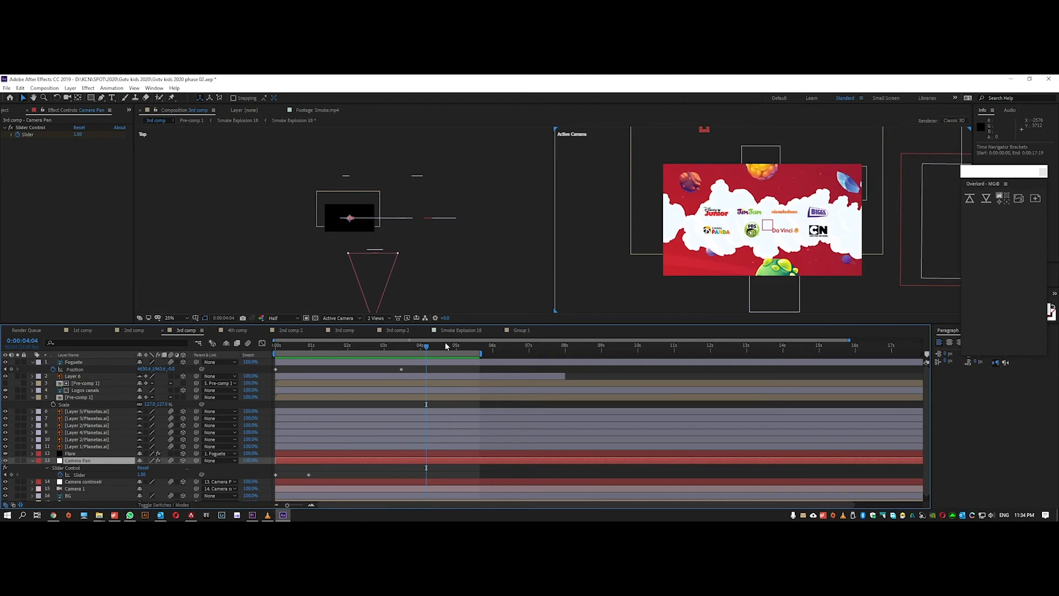
{"action": "scroll", "coordinate": [758, 222], "scroll_direction": "up", "scroll_amount": 2}
{"action": "scroll", "coordinate": [758, 223], "scroll_direction": "down", "scroll_amount": 2}
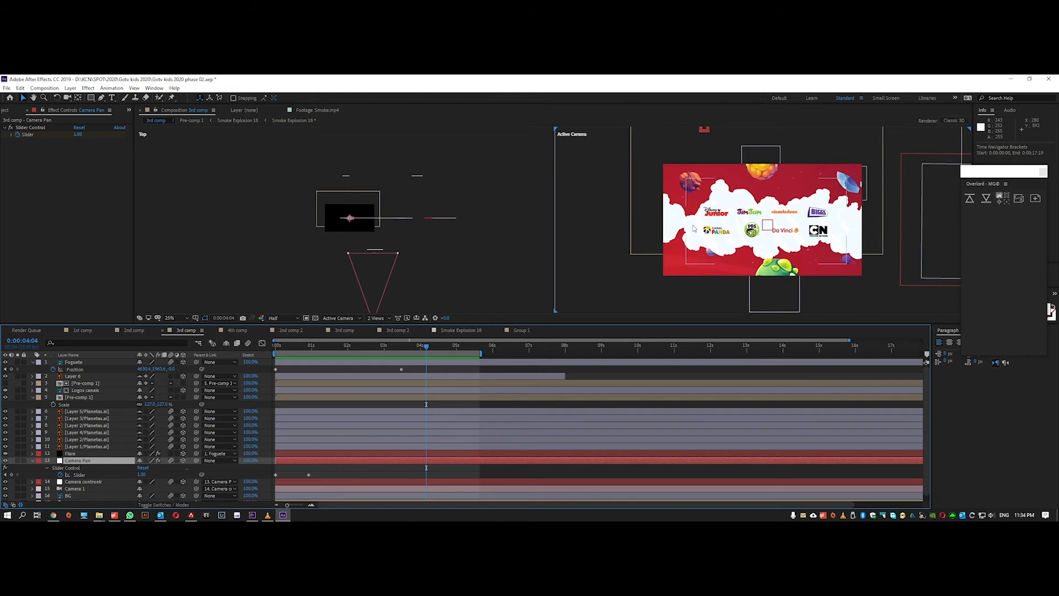
{"action": "key", "text": "shift+/"}
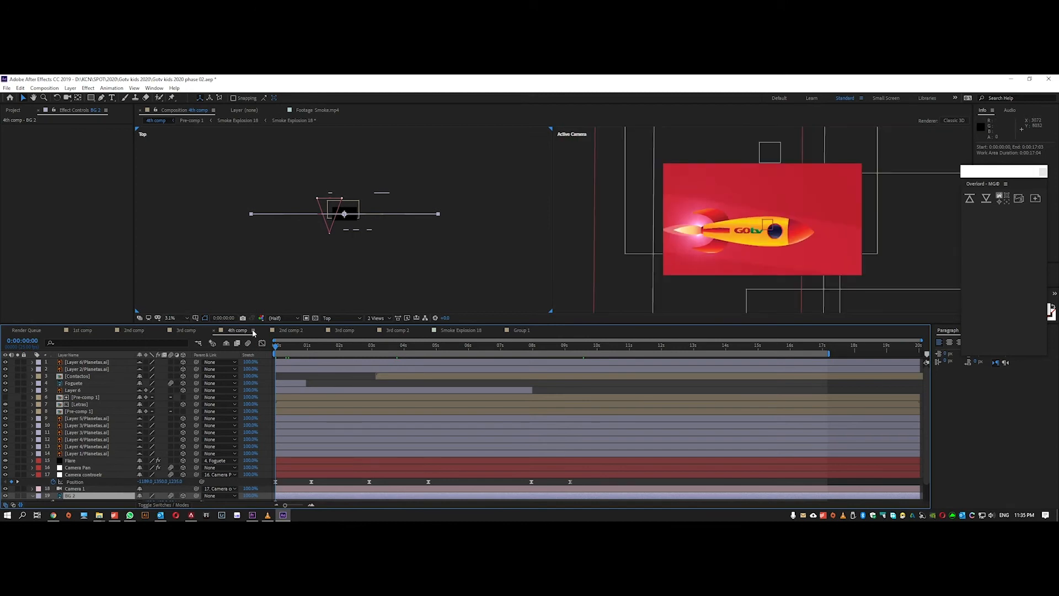
Step: Open 4th comp and scrub from the start to 0:00:03:18 to examine the COMO ANIMA! title over the smoke
{"action": "left_click", "coordinate": [302, 345]}
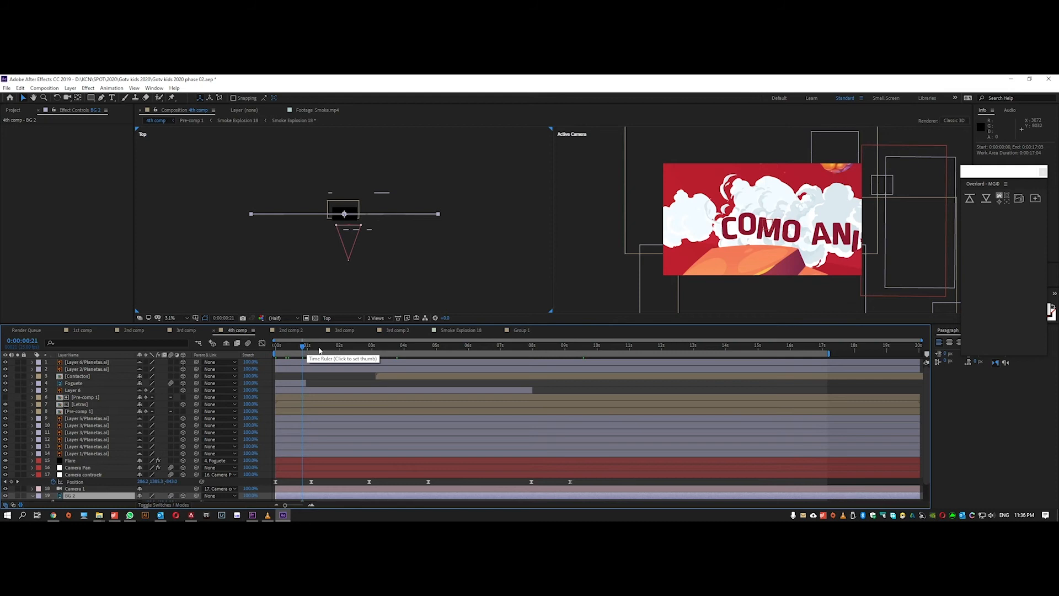
{"action": "left_click", "coordinate": [329, 348]}
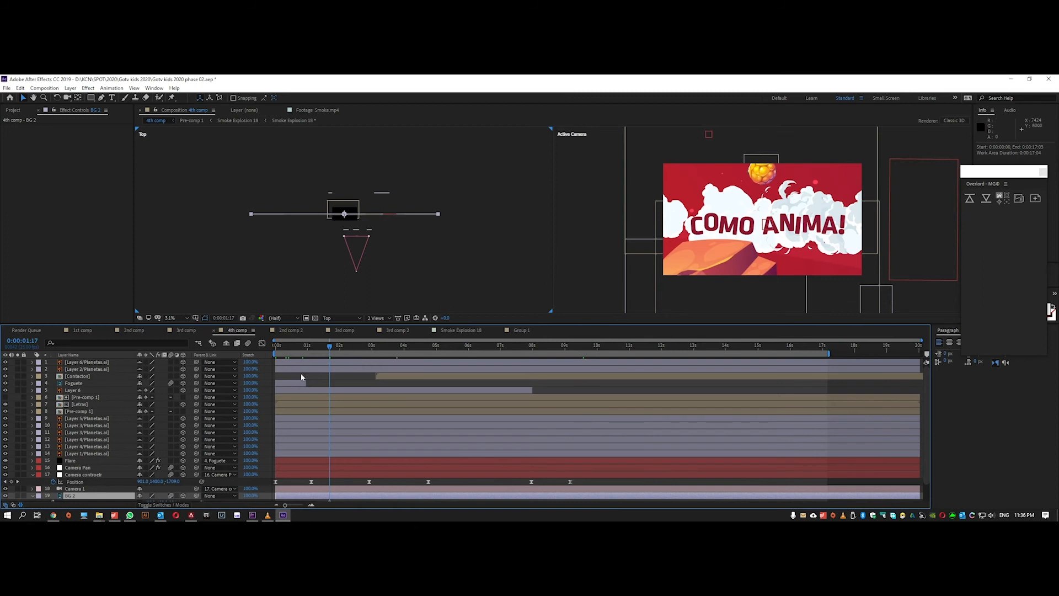
{"action": "left_click", "coordinate": [361, 346]}
{"action": "left_click", "coordinate": [395, 348]}
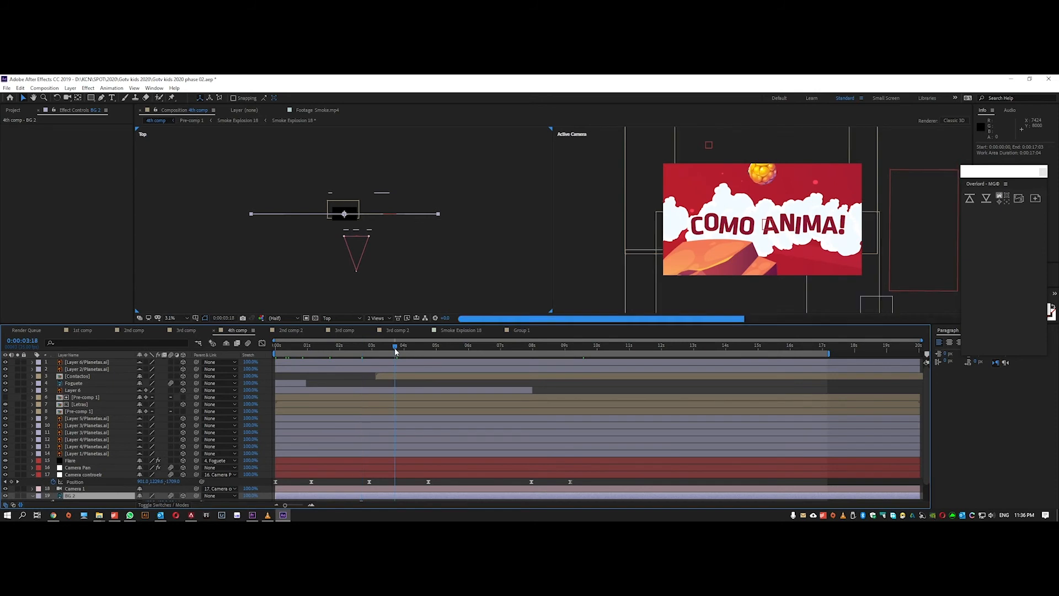
Step: Scrub 4th comp from 0:00:04:17 to 0:00:12:13 and back to 0:00:10:05 to examine the contact details and closing background
{"action": "left_click", "coordinate": [425, 346]}
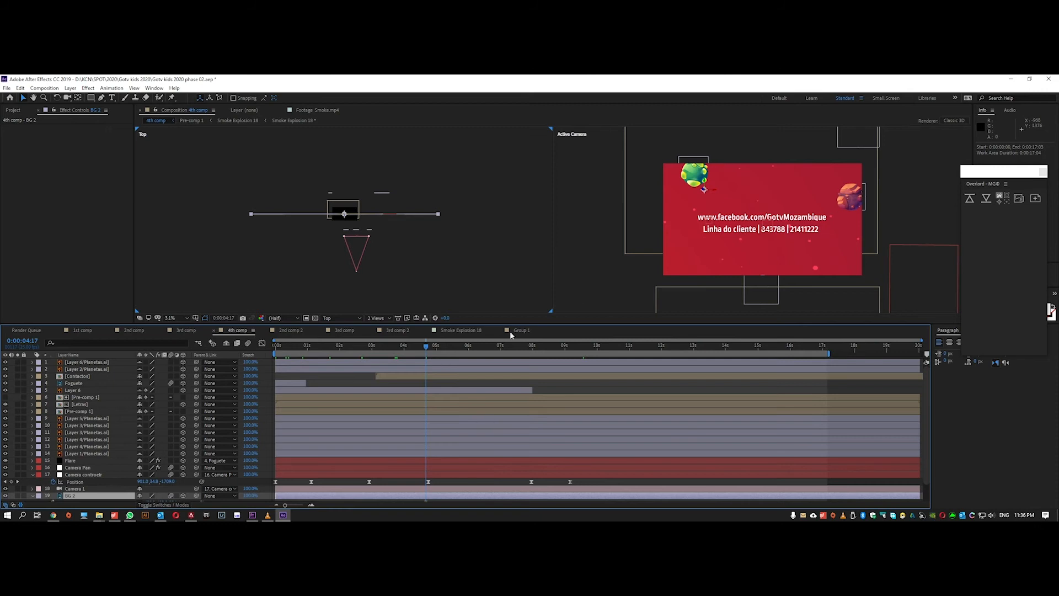
{"action": "left_click", "coordinate": [454, 347]}
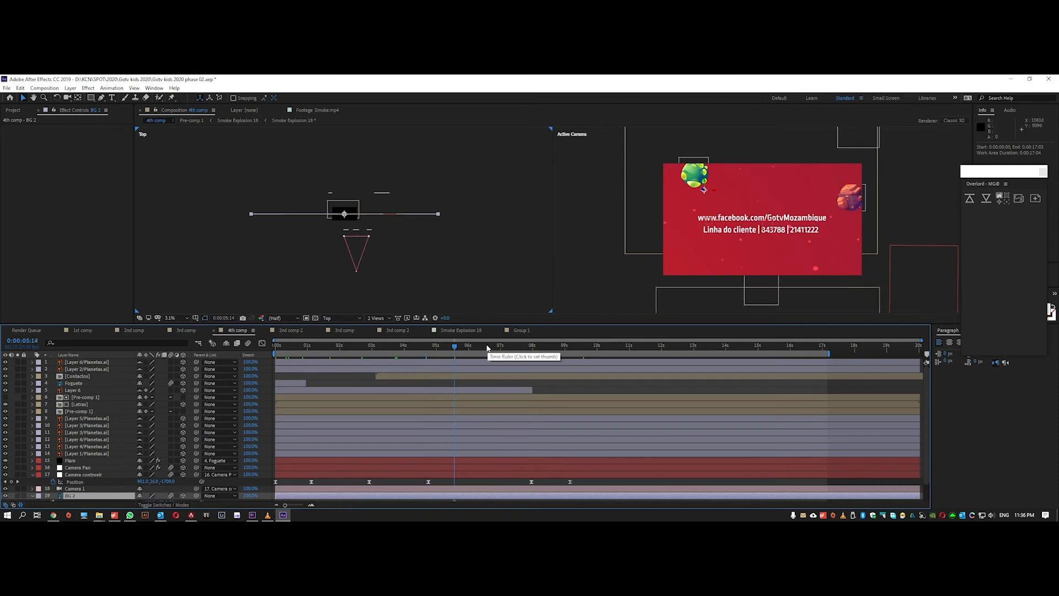
{"action": "left_click", "coordinate": [478, 346]}
{"action": "left_click_drag", "start_coordinate": [523, 349], "coordinate": [661, 347]}
{"action": "left_click", "coordinate": [679, 348]}
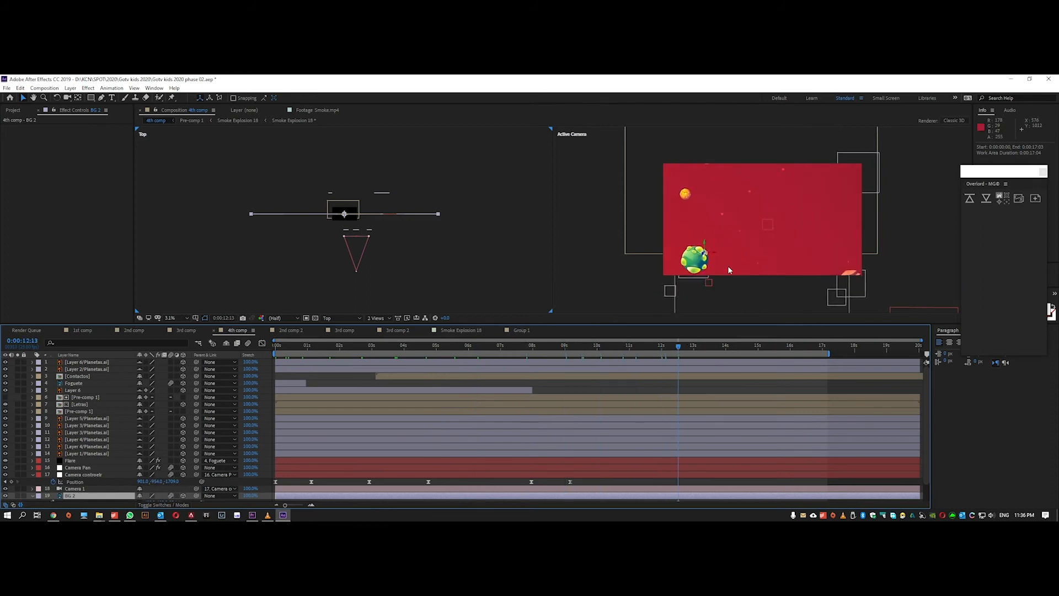
{"action": "left_click_drag", "start_coordinate": [600, 349], "coordinate": [634, 347]}
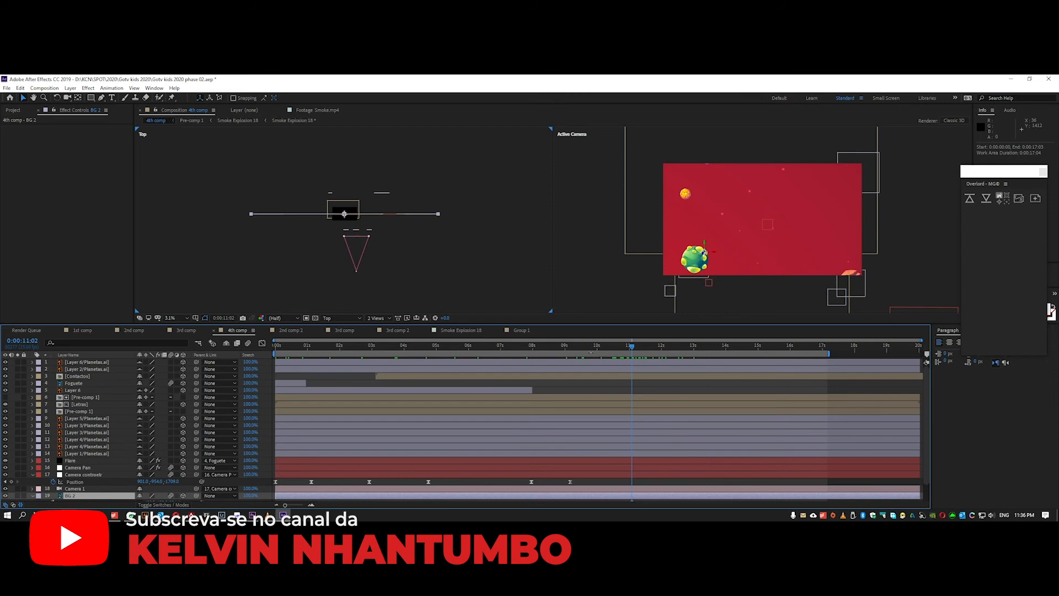
{"action": "left_click", "coordinate": [604, 347]}
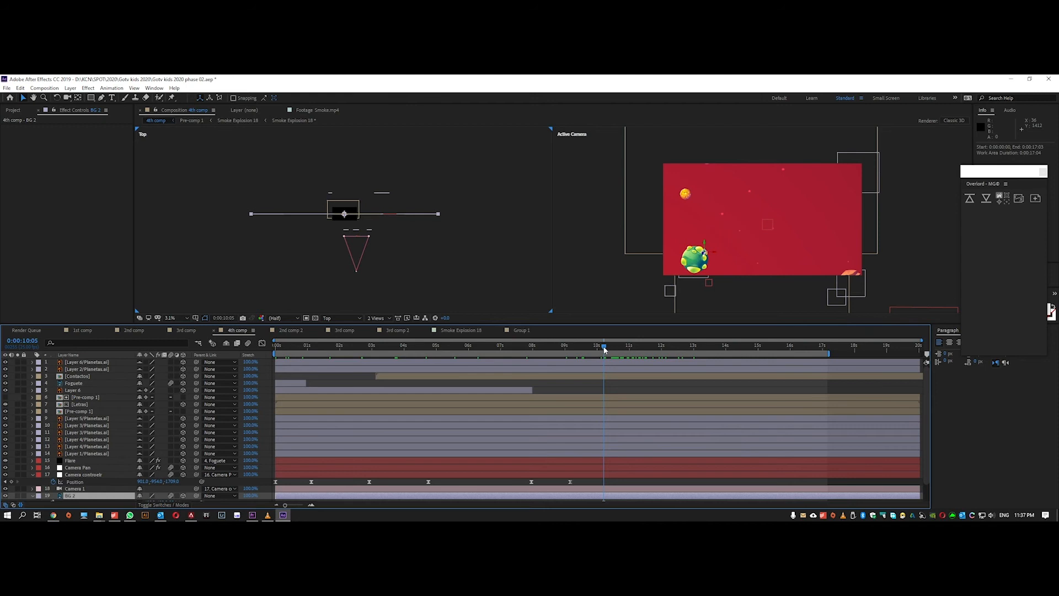
Step: Switch to Premiere Pro and play the VO gtvKids sequence from its start
{"action": "left_click", "coordinate": [252, 515]}
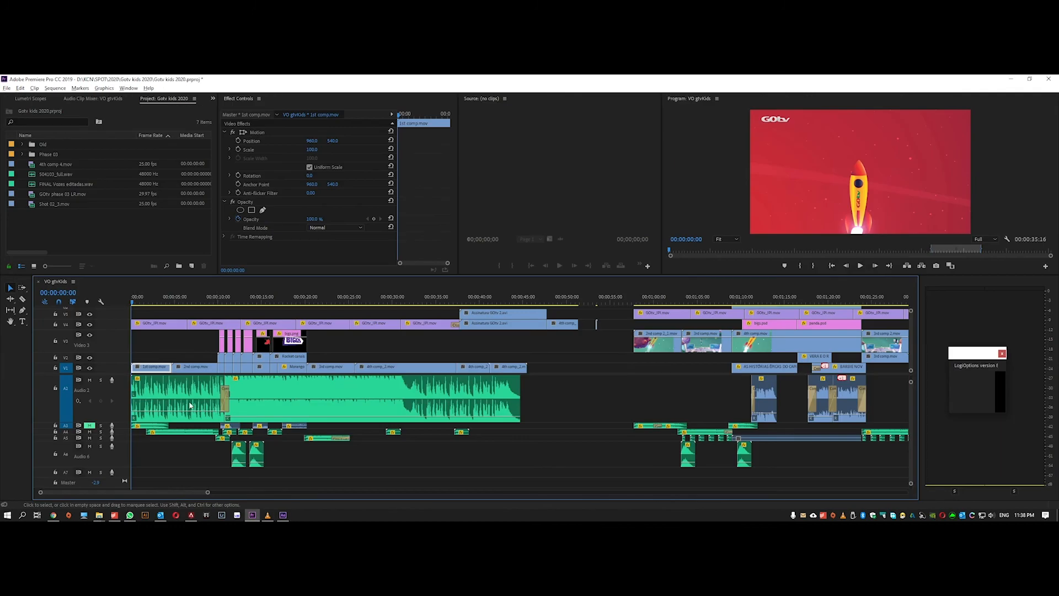
{"action": "left_click", "coordinate": [145, 301]}
{"action": "left_click_drag", "start_coordinate": [150, 300], "coordinate": [126, 308]}
{"action": "key", "text": "space"}
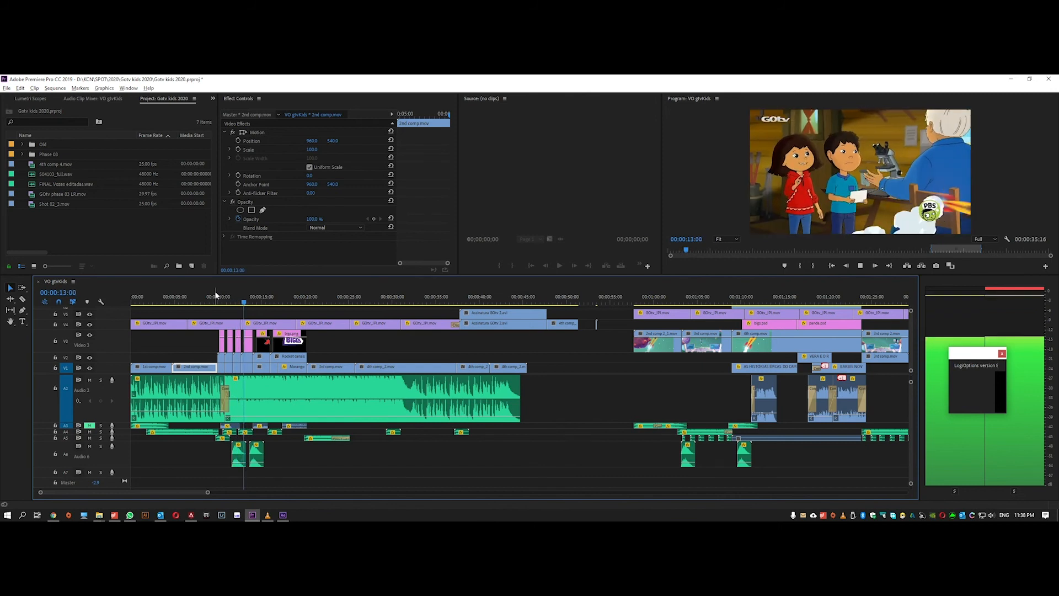
Step: Pause playback, enlarge the channel section of the timeline and open the Rocket canais 01.mov clip at 00:00:10:10 in the Source monitor
{"action": "key", "text": "space"}
{"action": "key", "text": "equal"}
{"action": "key", "text": "equal"}
{"action": "key", "text": "equal"}
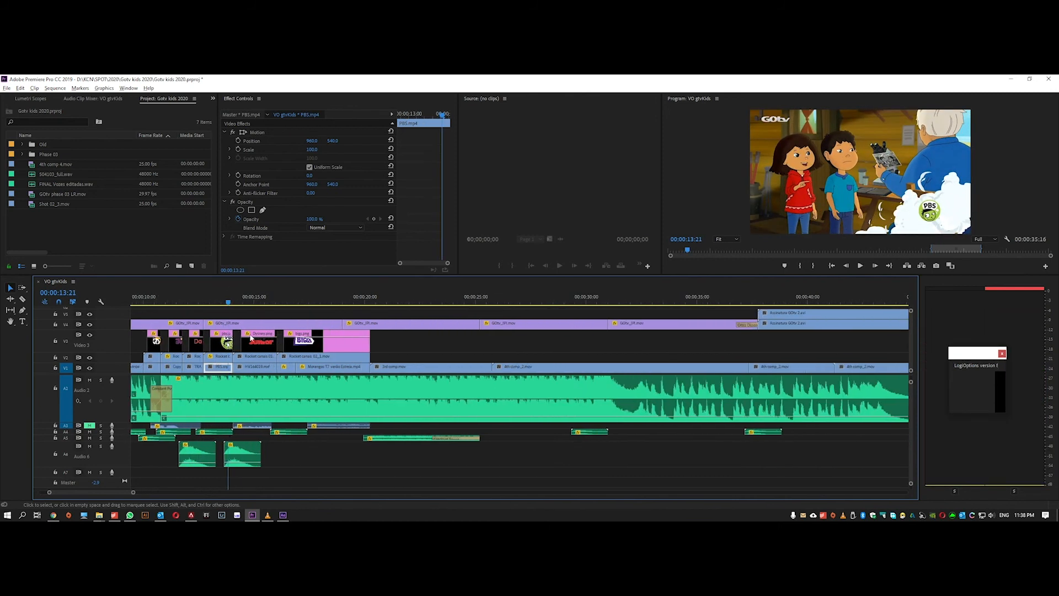
{"action": "scroll", "coordinate": [243, 332], "scroll_direction": "up", "scroll_amount": 4}
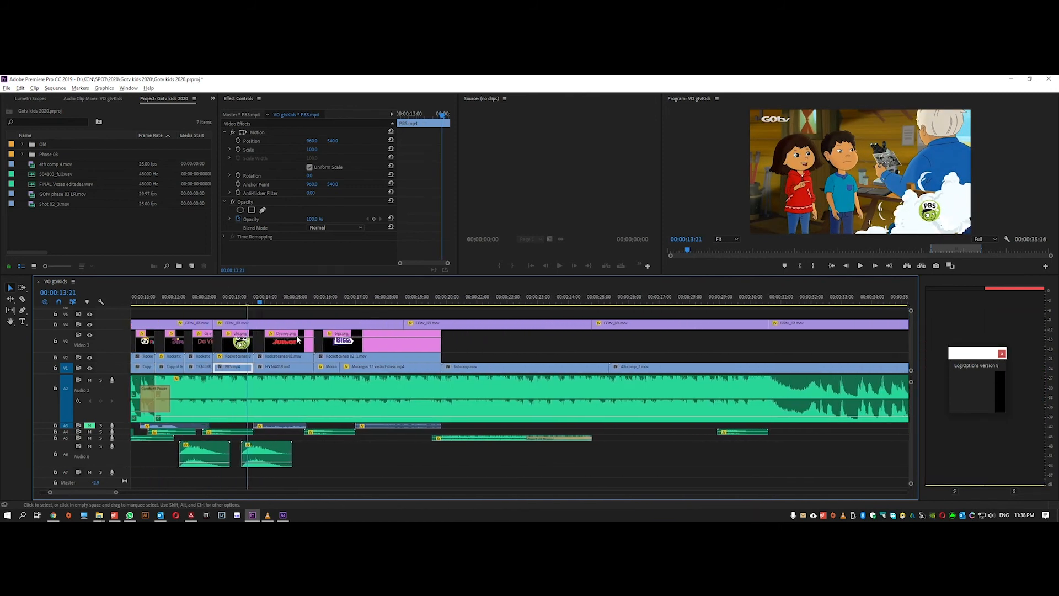
{"action": "left_click", "coordinate": [255, 296]}
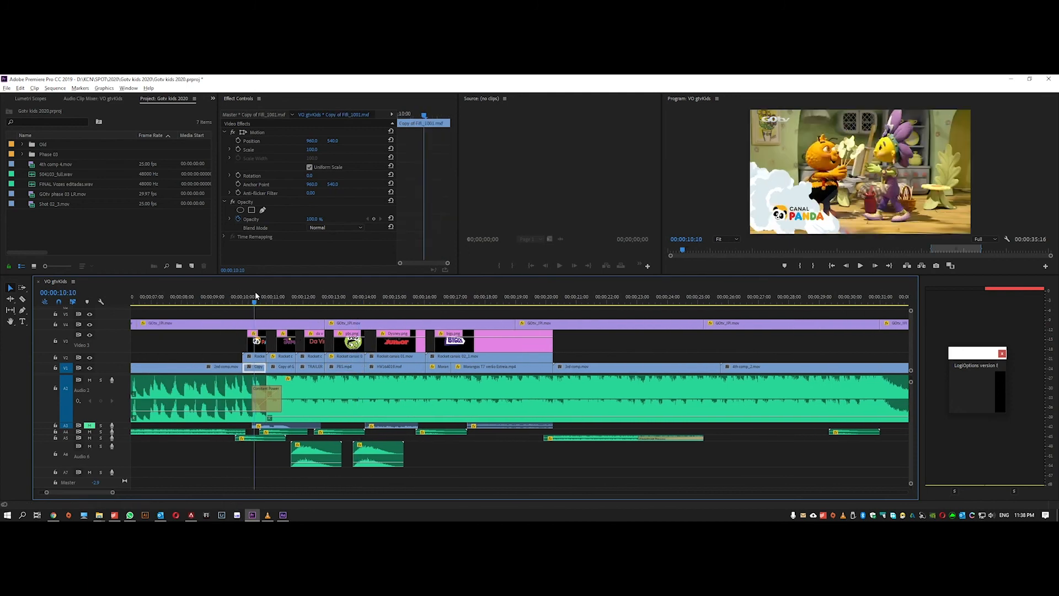
{"action": "left_click", "coordinate": [254, 356]}
{"action": "double_click", "coordinate": [255, 357]}
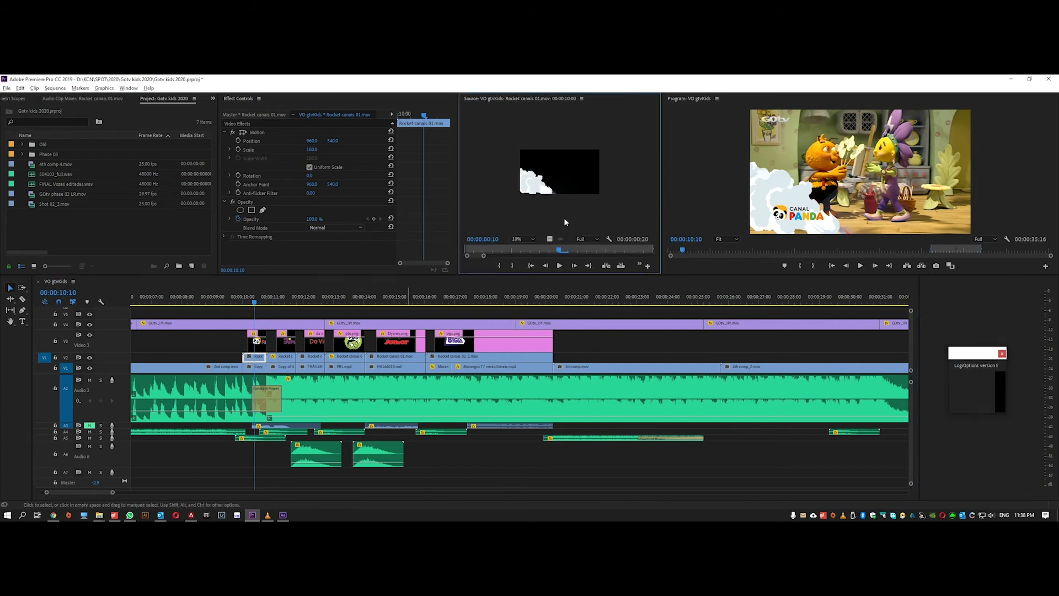
Step: Widen the Source monitor and set its zoom level to Fit while stepping Rocket canais 01.mov back to 00:00:00:07
{"action": "key", "text": "Right"}
{"action": "key", "text": "Right"}
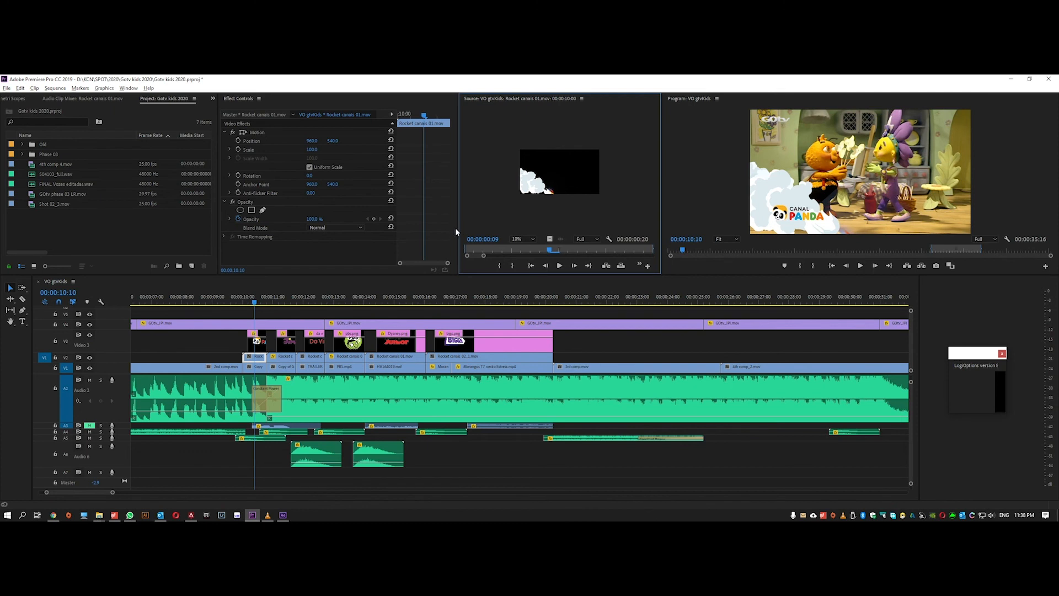
{"action": "left_click_drag", "start_coordinate": [458, 230], "coordinate": [353, 231]}
{"action": "key", "text": "Left"}
{"action": "key", "text": "Left"}
{"action": "left_click", "coordinate": [419, 239]}
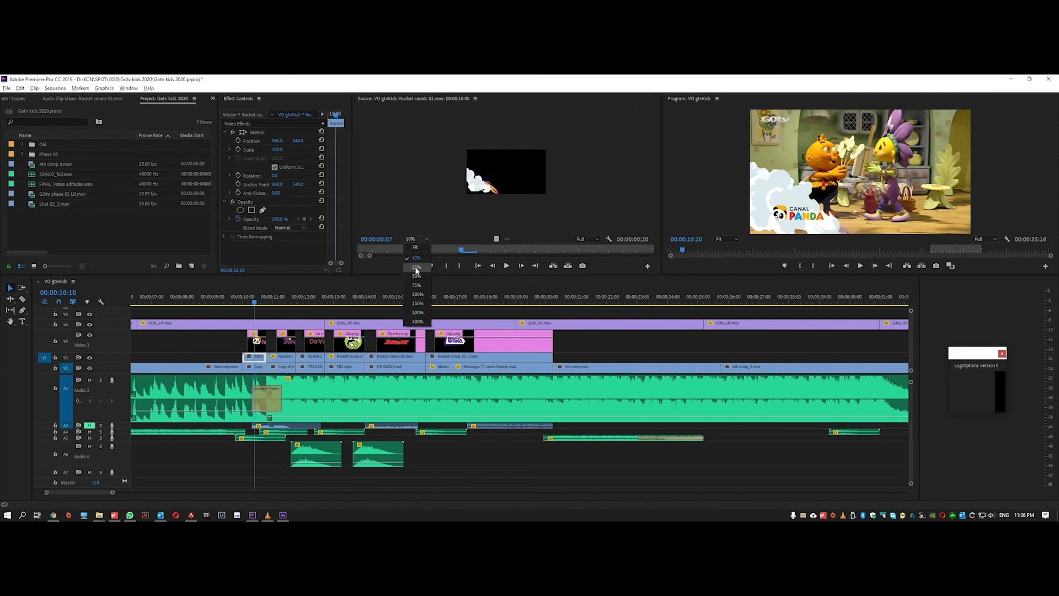
{"action": "left_click", "coordinate": [417, 275]}
{"action": "left_click", "coordinate": [412, 238]}
{"action": "left_click", "coordinate": [415, 247]}
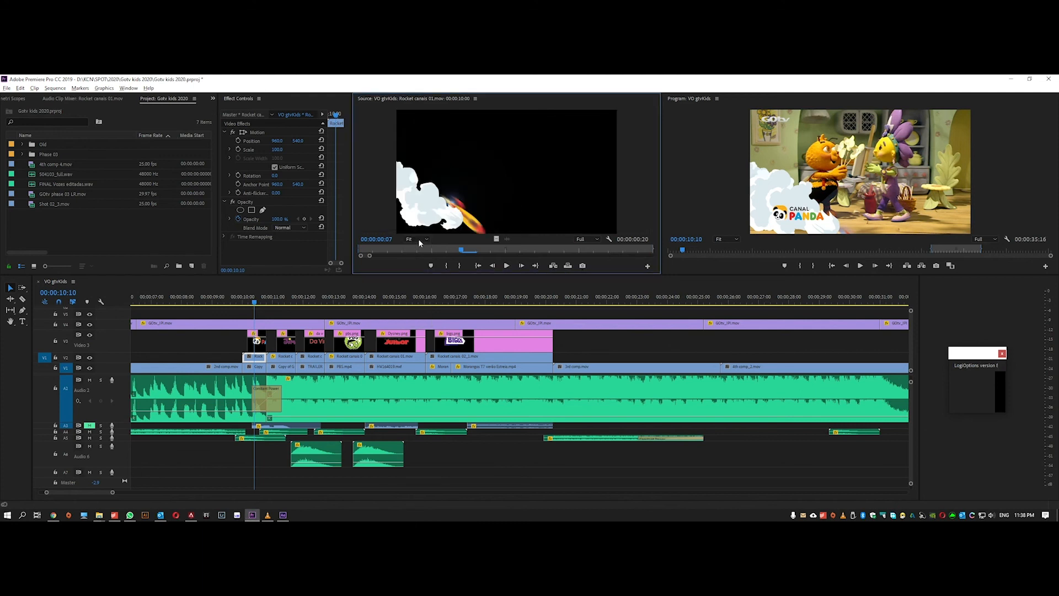
Step: Play Rocket canais 01.mov in the Source monitor and replay it from its start to examine the rocket's smoke overlay
{"action": "key", "text": "space"}
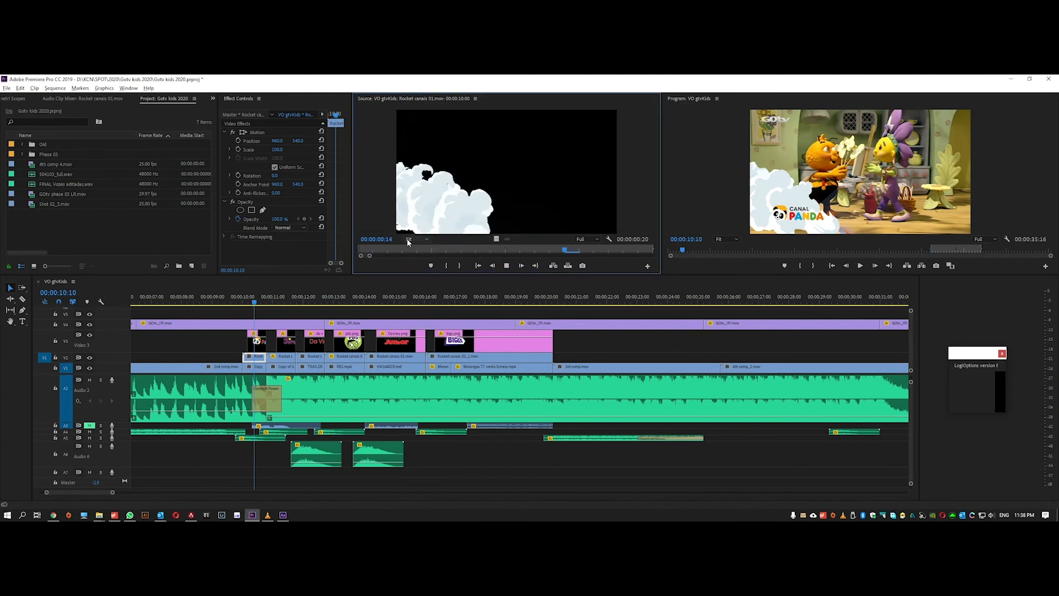
{"action": "key", "text": "space"}
{"action": "key", "text": "Home"}
{"action": "key", "text": "space"}
{"action": "key", "text": "space"}
Step: Open the following rocket overlay clips, including Rocket canais 03.mov and Rocket canais 02.mov, and play them in the Source monitor
{"action": "double_click", "coordinate": [276, 357]}
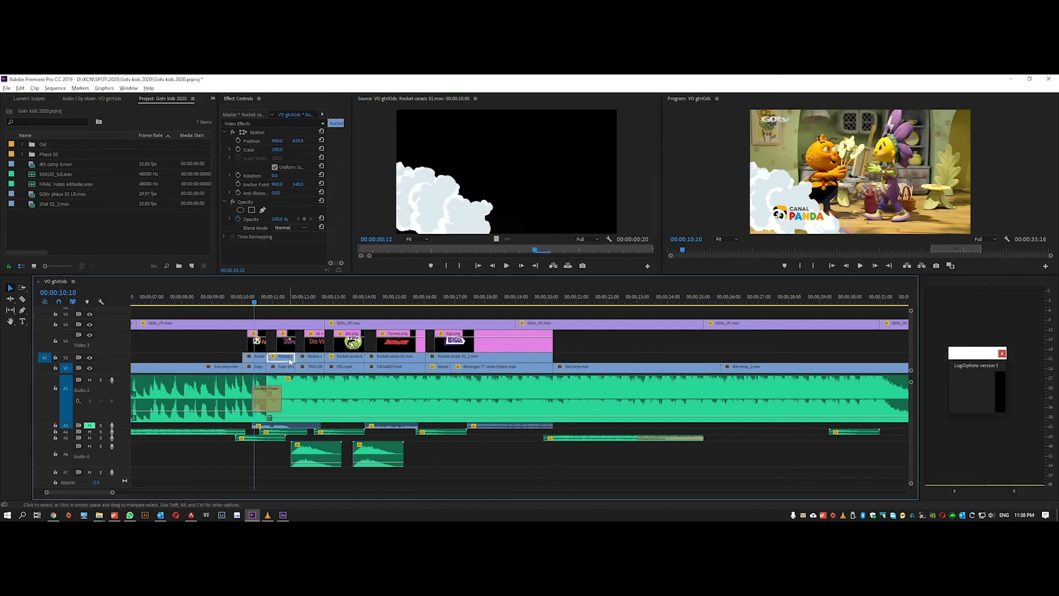
{"action": "key", "text": "space"}
{"action": "left_click", "coordinate": [307, 358]}
{"action": "key", "text": "space"}
{"action": "double_click", "coordinate": [310, 358]}
{"action": "key", "text": "space"}
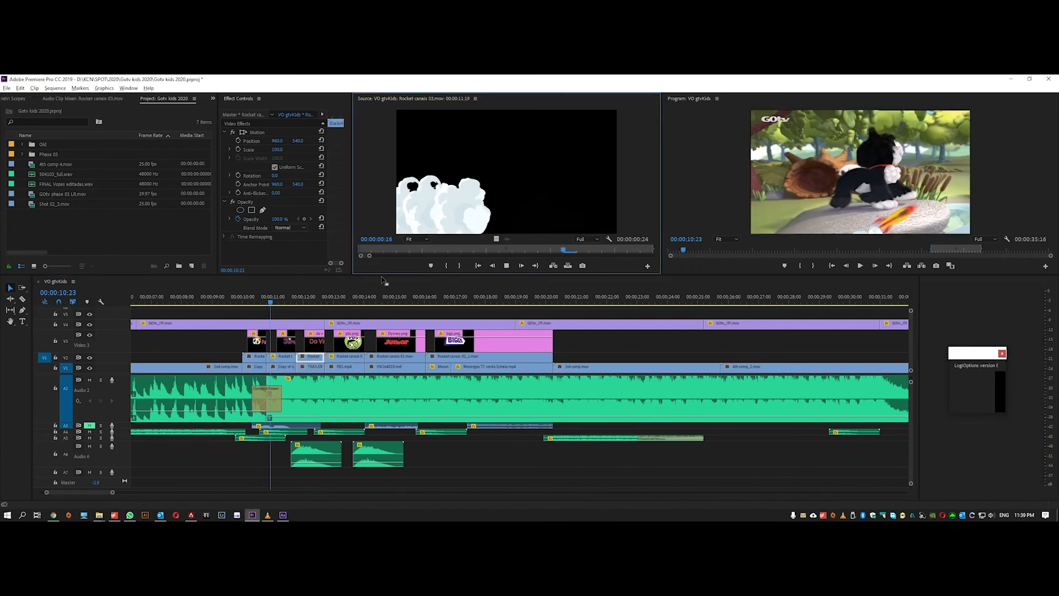
{"action": "double_click", "coordinate": [351, 358]}
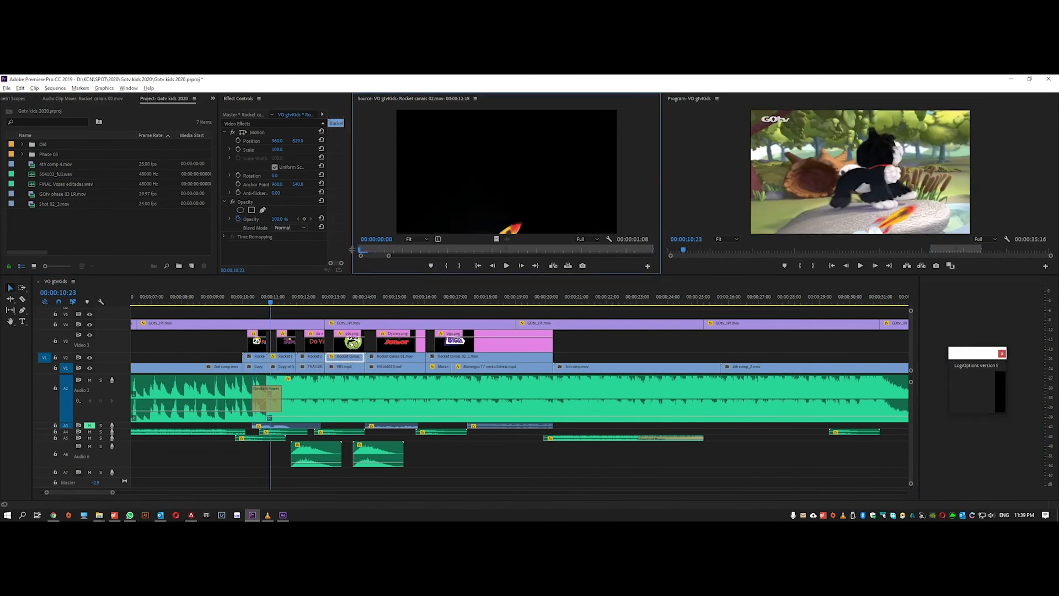
{"action": "key", "text": "space"}
{"action": "key", "text": "space"}
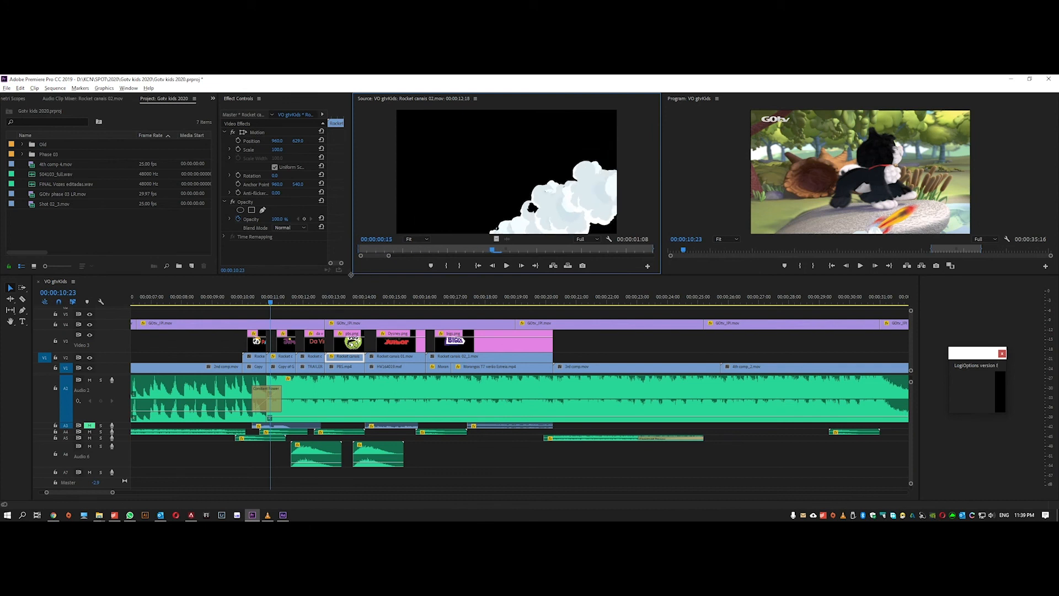
Step: Play the sequence from just before the first channel clip and pause at 00:00:17:24 to examine the smoke and logo overlays
{"action": "left_click", "coordinate": [230, 298]}
{"action": "key", "text": "space"}
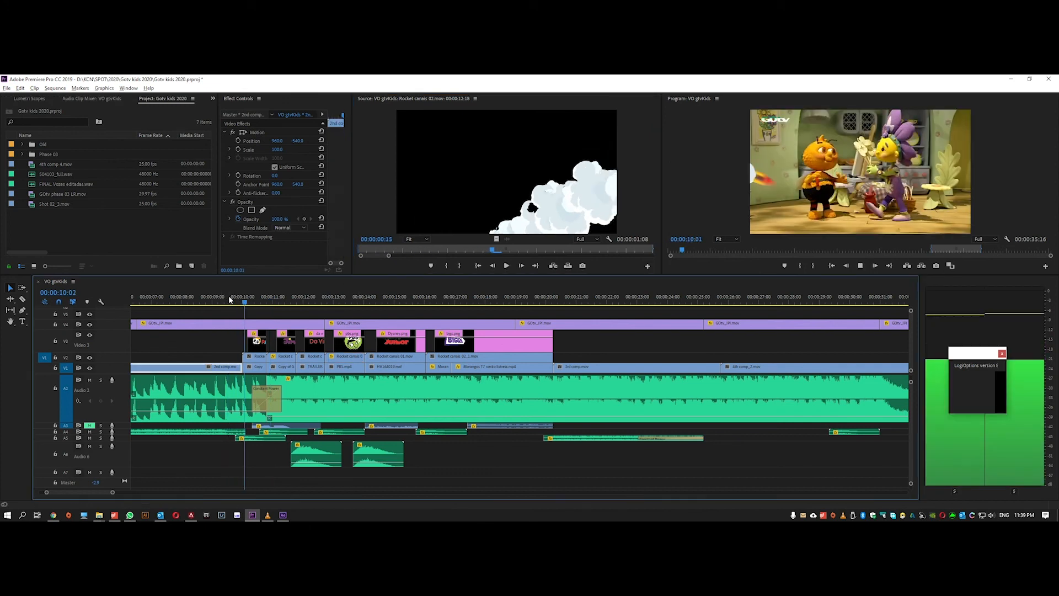
{"action": "key", "text": "space"}
{"action": "key", "text": "space"}
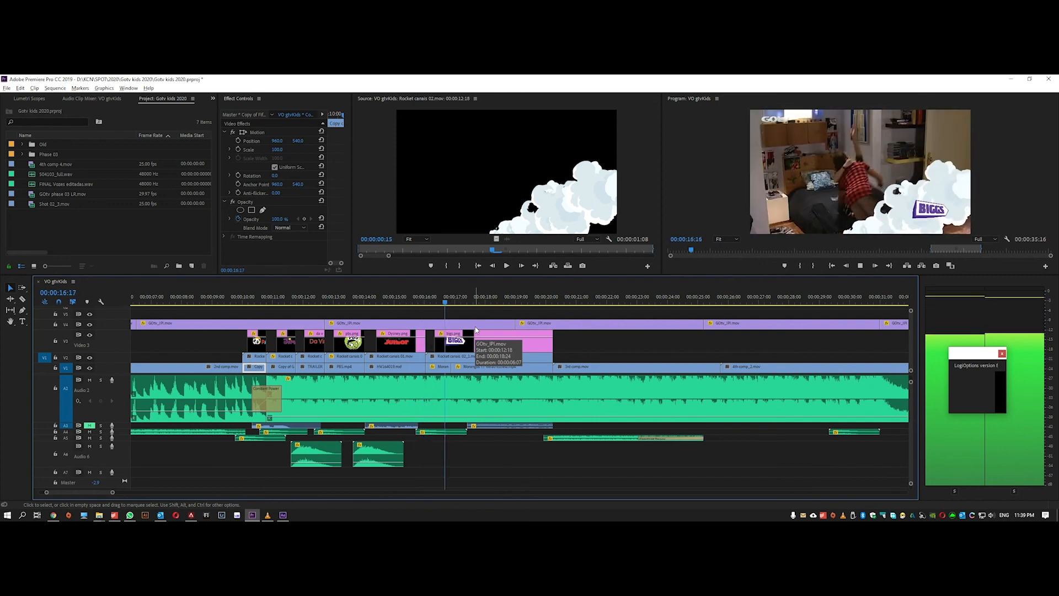
{"action": "left_click", "coordinate": [478, 366]}
{"action": "key", "text": "space"}
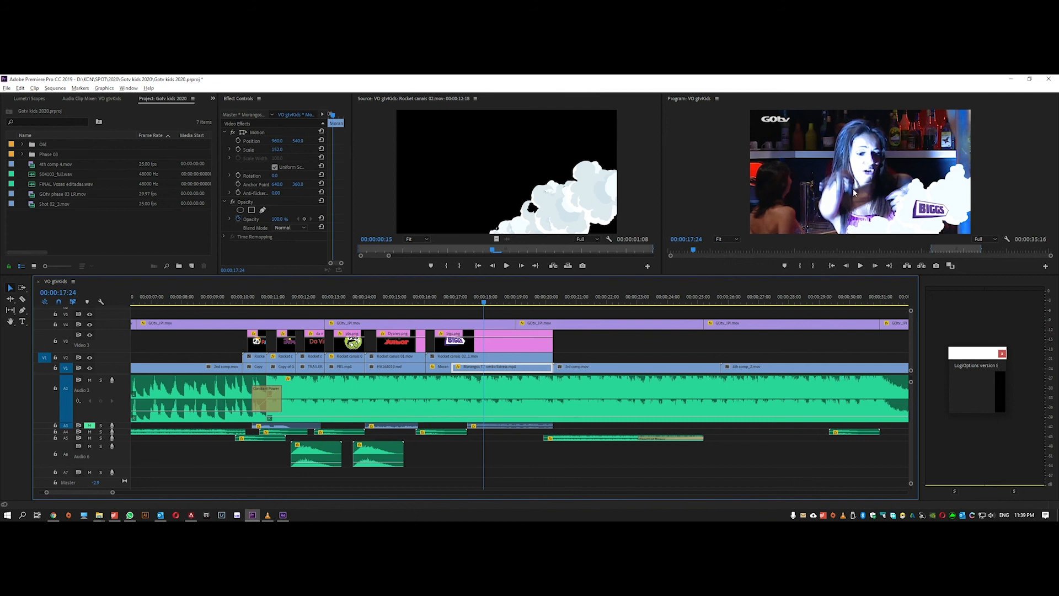
Step: Replay the sequence from just before the channel clips through the 3rd comp and COMO ANIMA! shots, showing more of the timeline
{"action": "left_click", "coordinate": [233, 301]}
{"action": "key", "text": "space"}
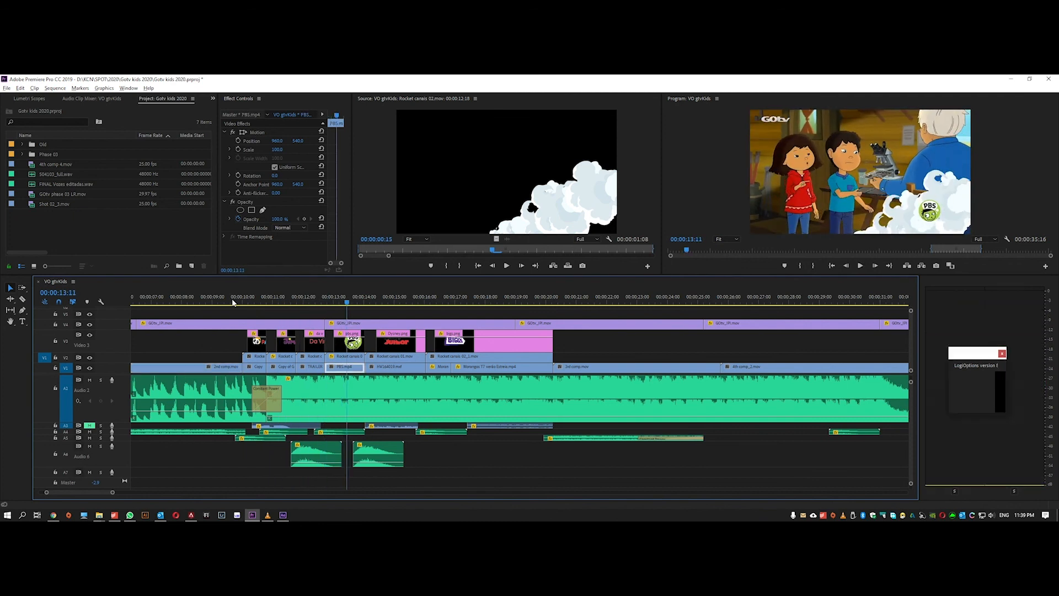
{"action": "left_click", "coordinate": [236, 301]}
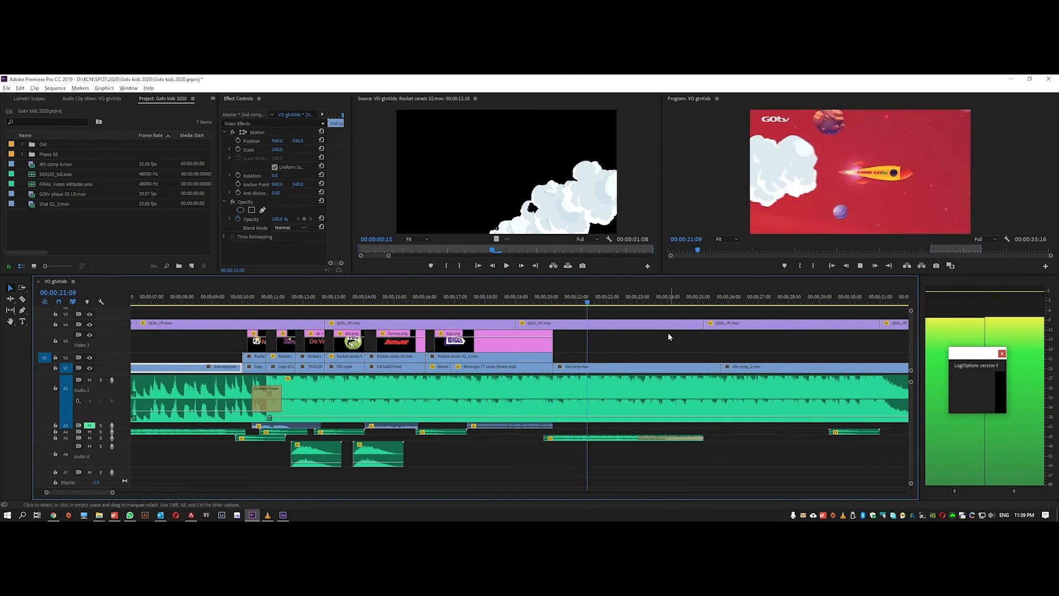
{"action": "scroll", "coordinate": [670, 362], "scroll_direction": "down", "scroll_amount": 2}
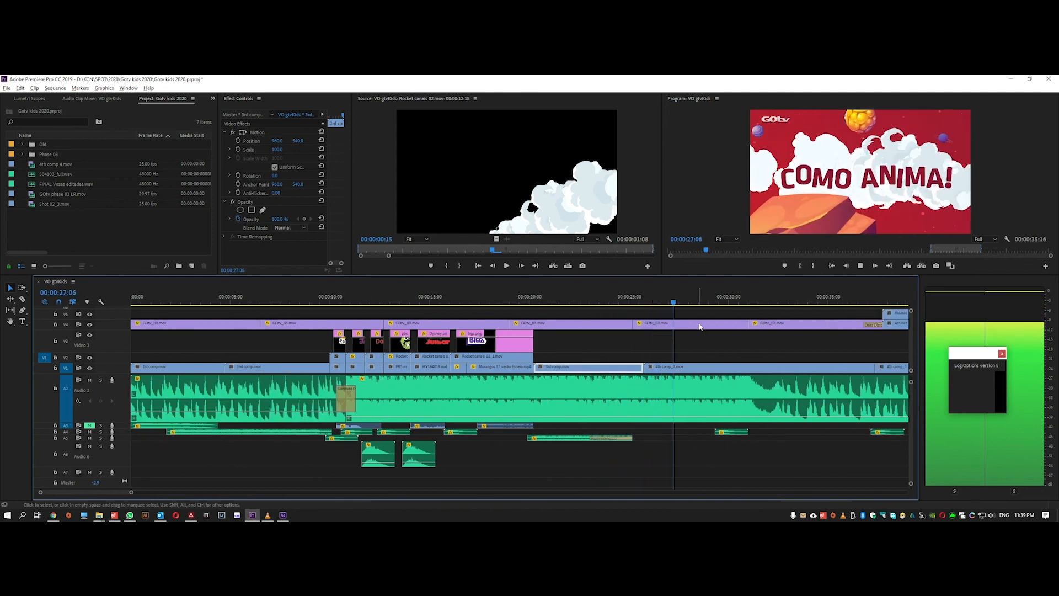
{"action": "scroll", "coordinate": [717, 338], "scroll_direction": "down", "scroll_amount": 2}
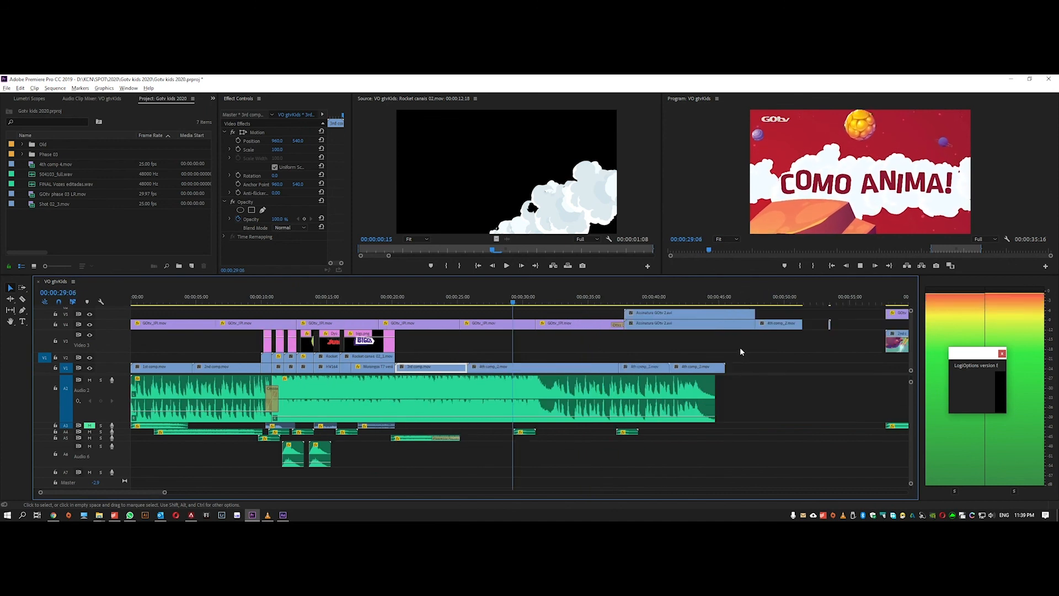
Step: Select the lower Assinatura GOtv 2.avi clip, pause at the NÓS SOMOS GOtv signature and resume playback to examine it
{"action": "left_click", "coordinate": [647, 326]}
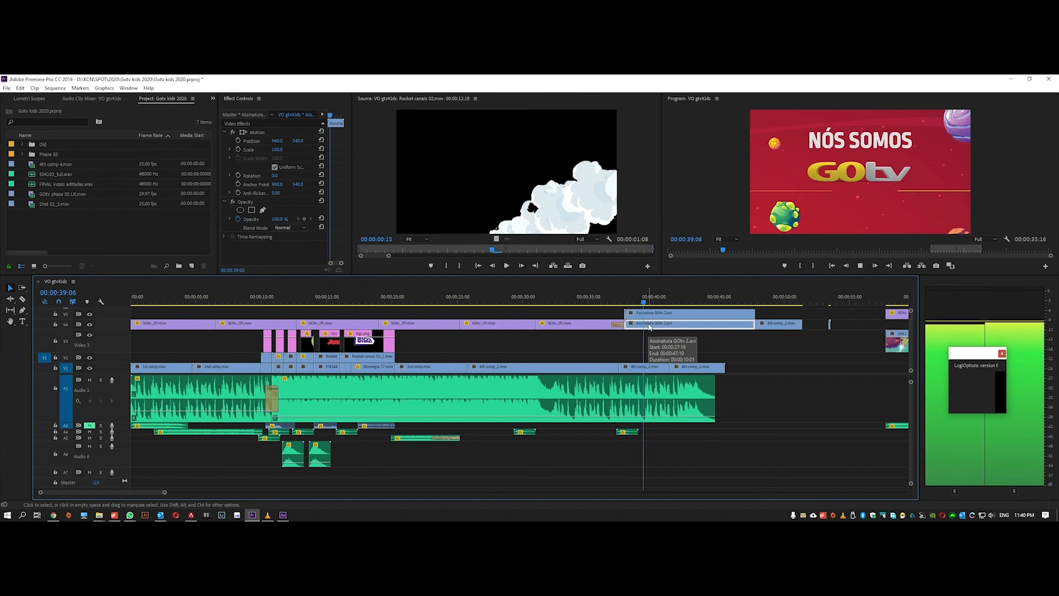
{"action": "key", "text": "space"}
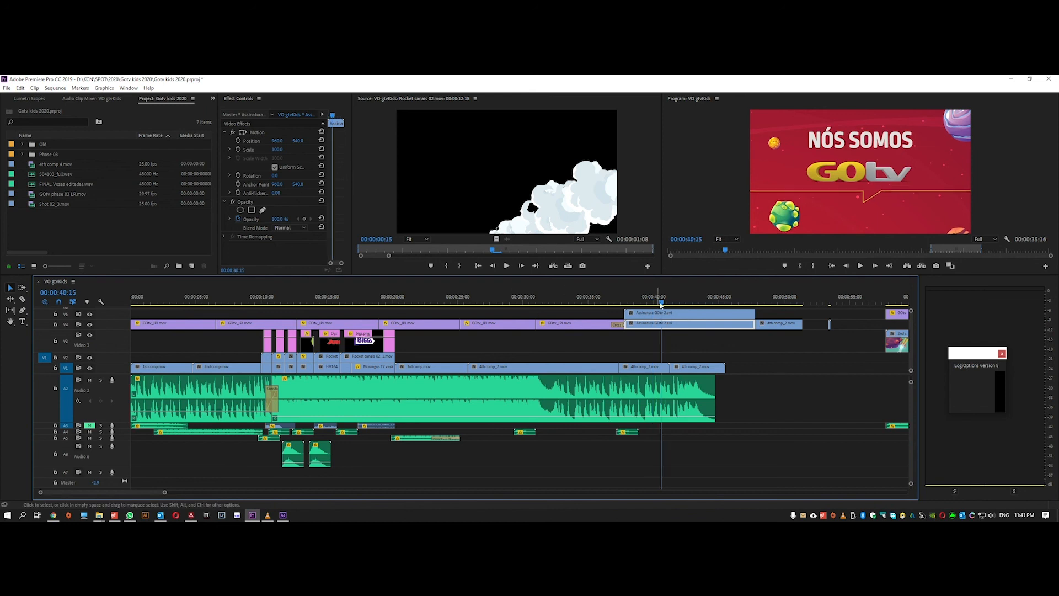
{"action": "key", "text": "space"}
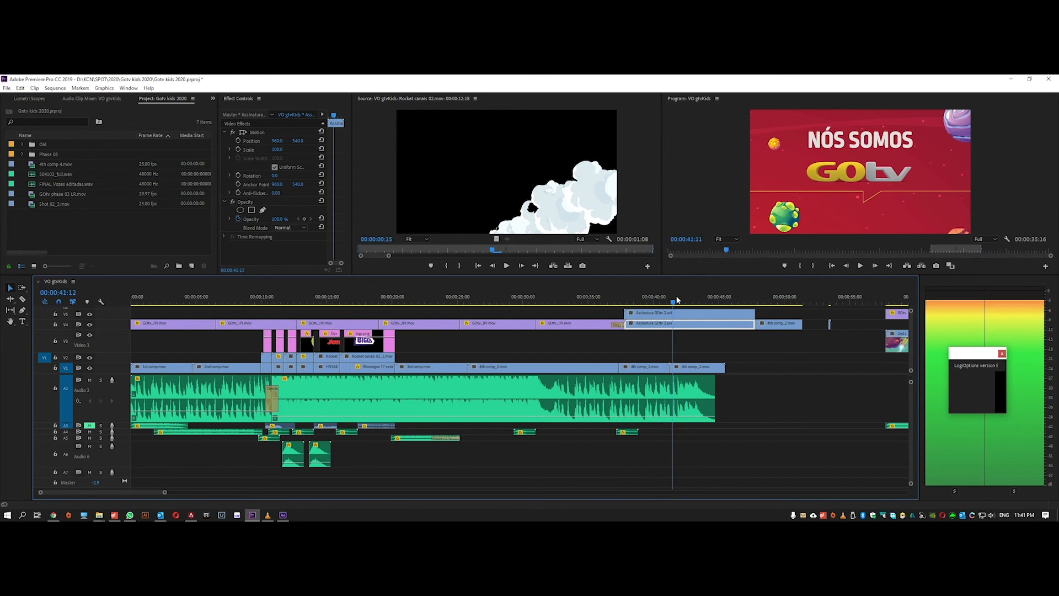
Step: Select the GOtv logo overlay clip at 00:00:33:09 and toggle its track's visibility to examine the overlay
{"action": "left_click_drag", "start_coordinate": [690, 298], "coordinate": [568, 309]}
{"action": "left_click", "coordinate": [572, 324]}
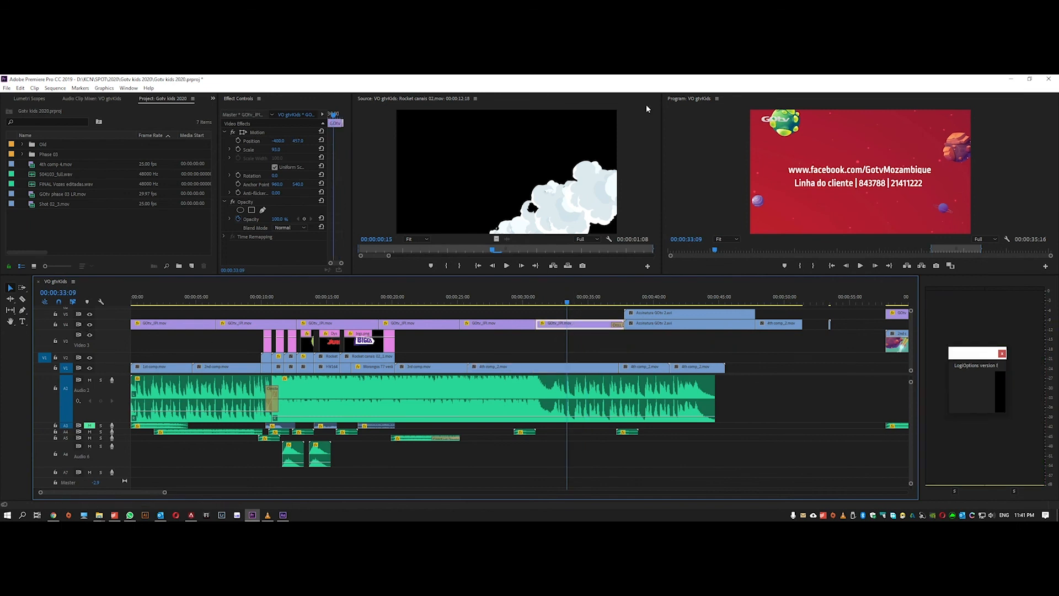
{"action": "left_click", "coordinate": [90, 325]}
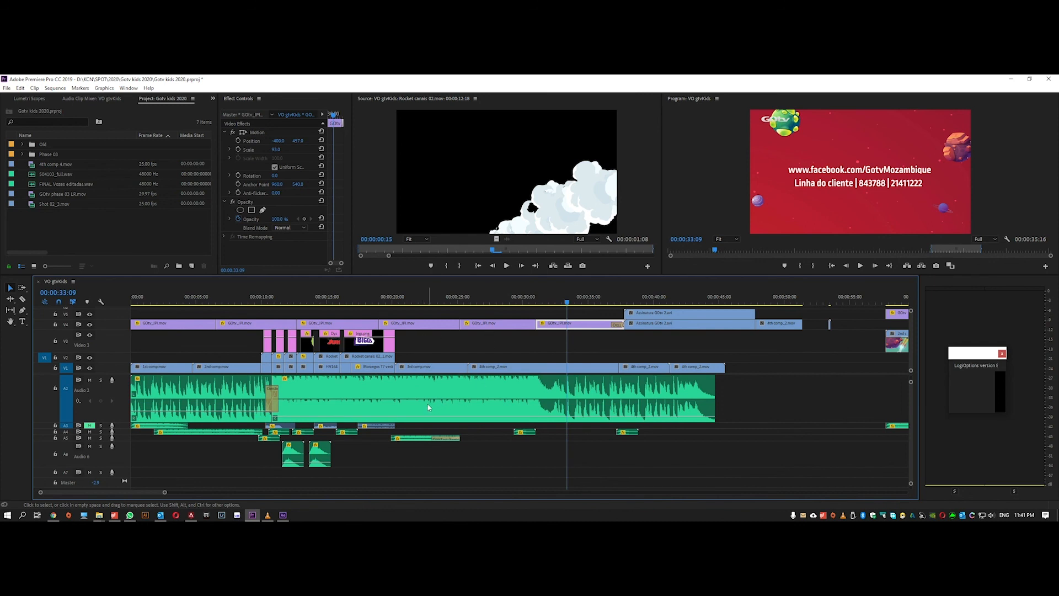
Step: Move the playhead to 00:00:24:01 in the 3rd comp clip to view the channel logos shot
{"action": "scroll", "coordinate": [429, 407], "scroll_direction": "down", "scroll_amount": 2}
{"action": "scroll", "coordinate": [428, 407], "scroll_direction": "up", "scroll_amount": 2}
{"action": "left_click", "coordinate": [444, 302]}
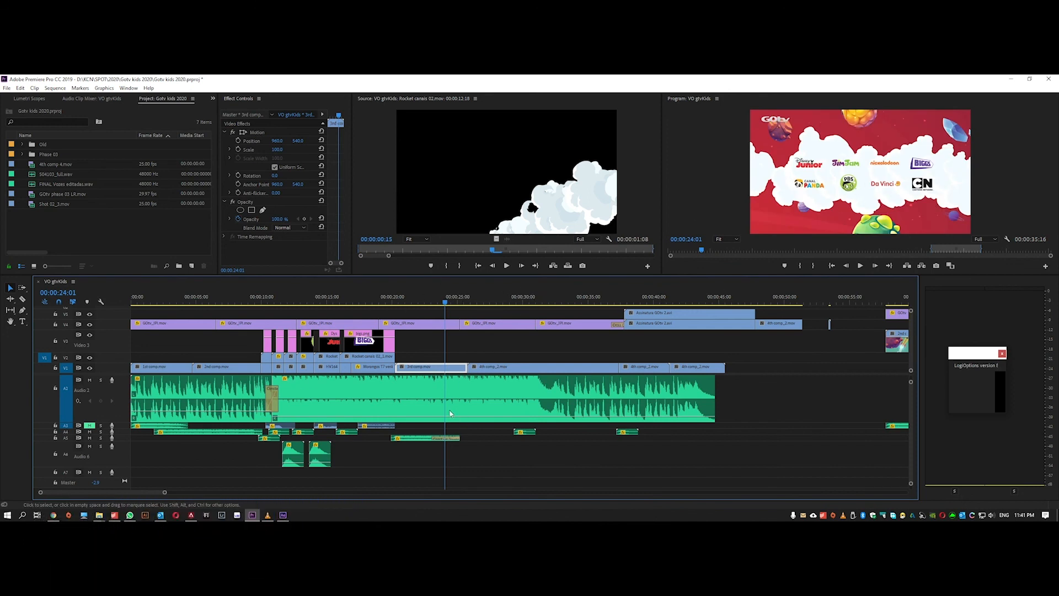
Step: Expand the Audio 3, Audio 4 and Audio 5 tracks in the timeline to show their waveforms
{"action": "double_click", "coordinate": [116, 436]}
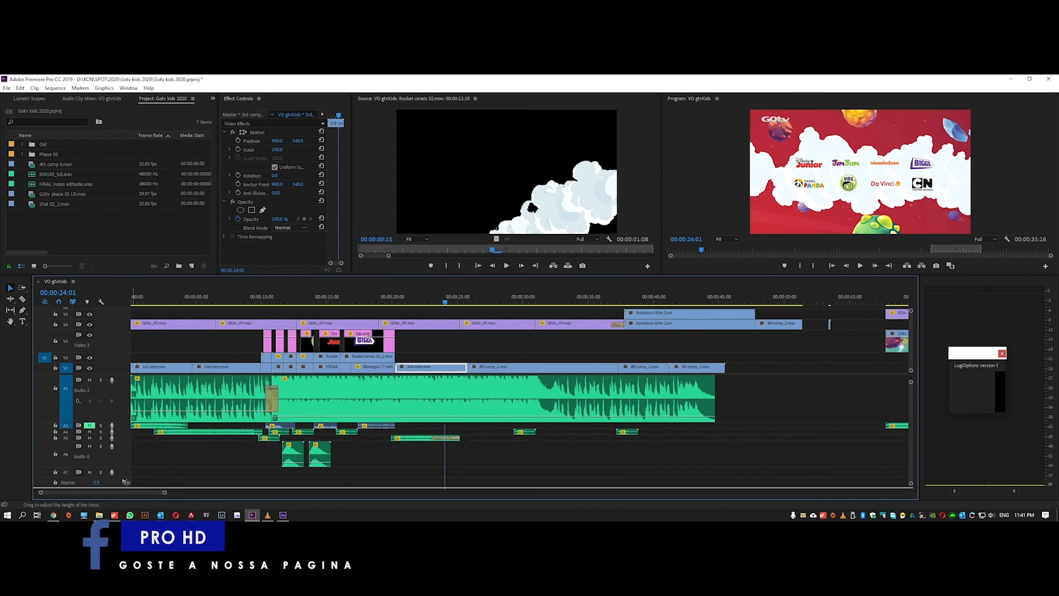
{"action": "double_click", "coordinate": [120, 433]}
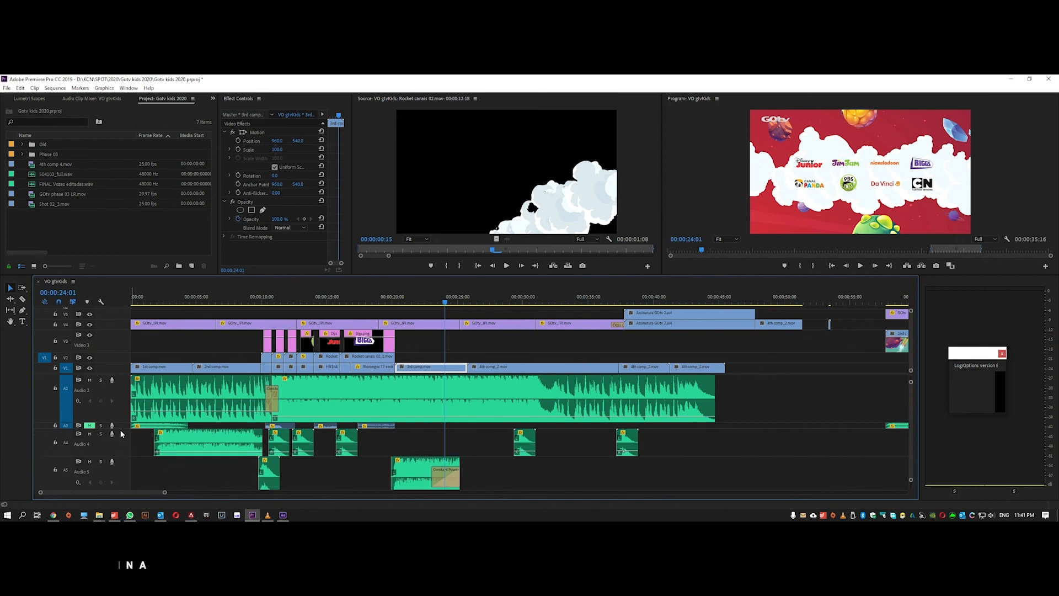
{"action": "left_click_drag", "start_coordinate": [123, 441], "coordinate": [124, 444]}
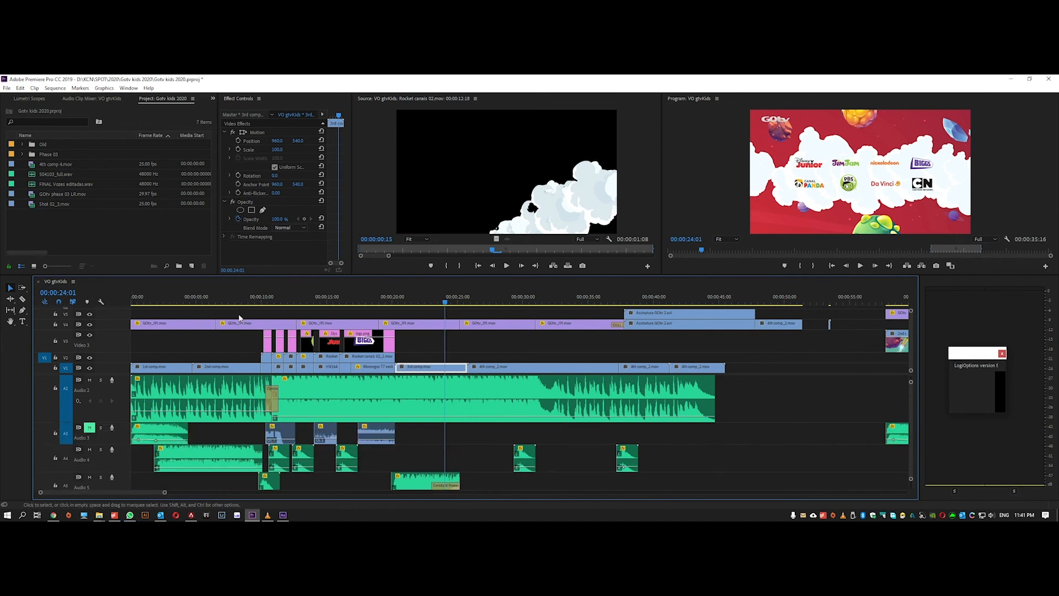